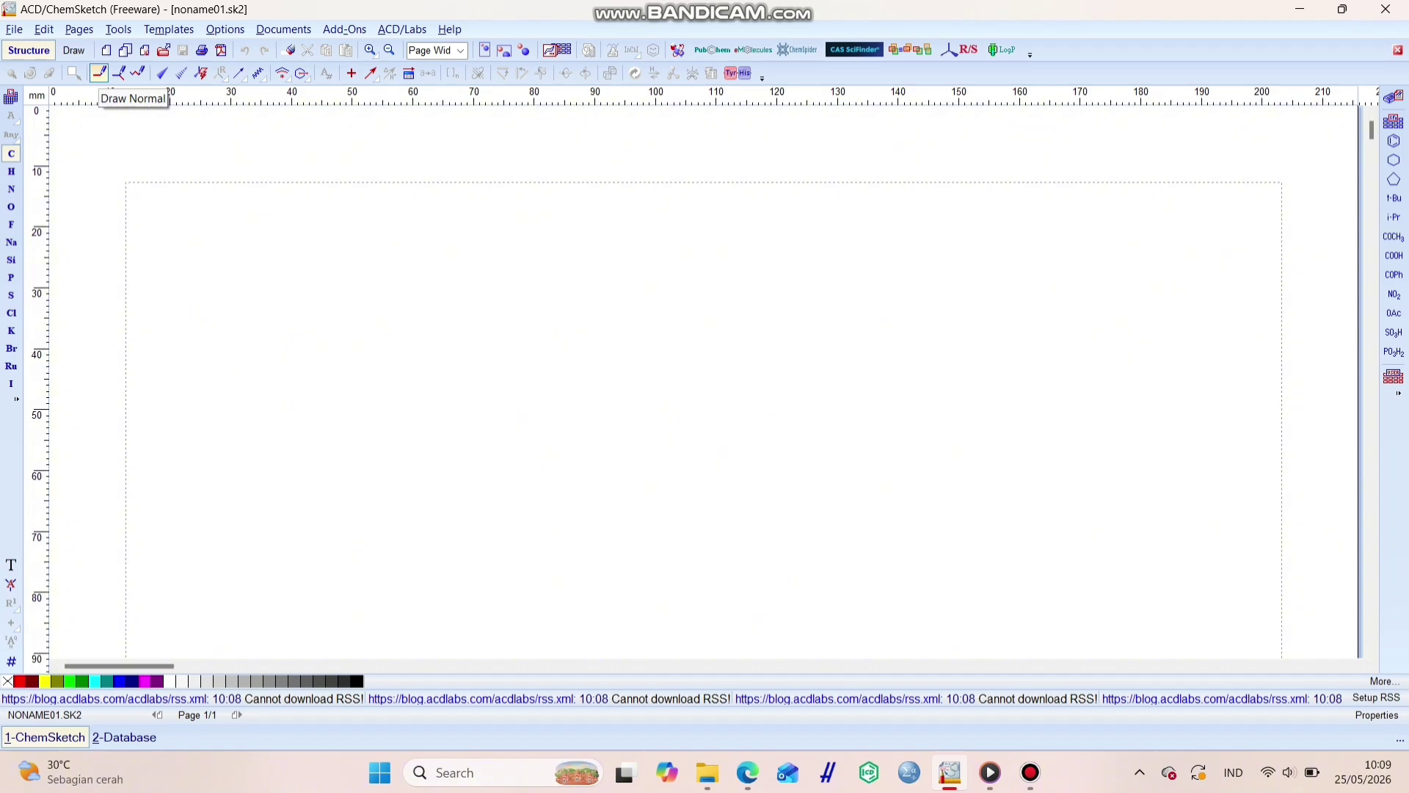
- Draw a four-carbon zigzag chain and place a benzene ring on its right end carbon
left_click(293, 426)
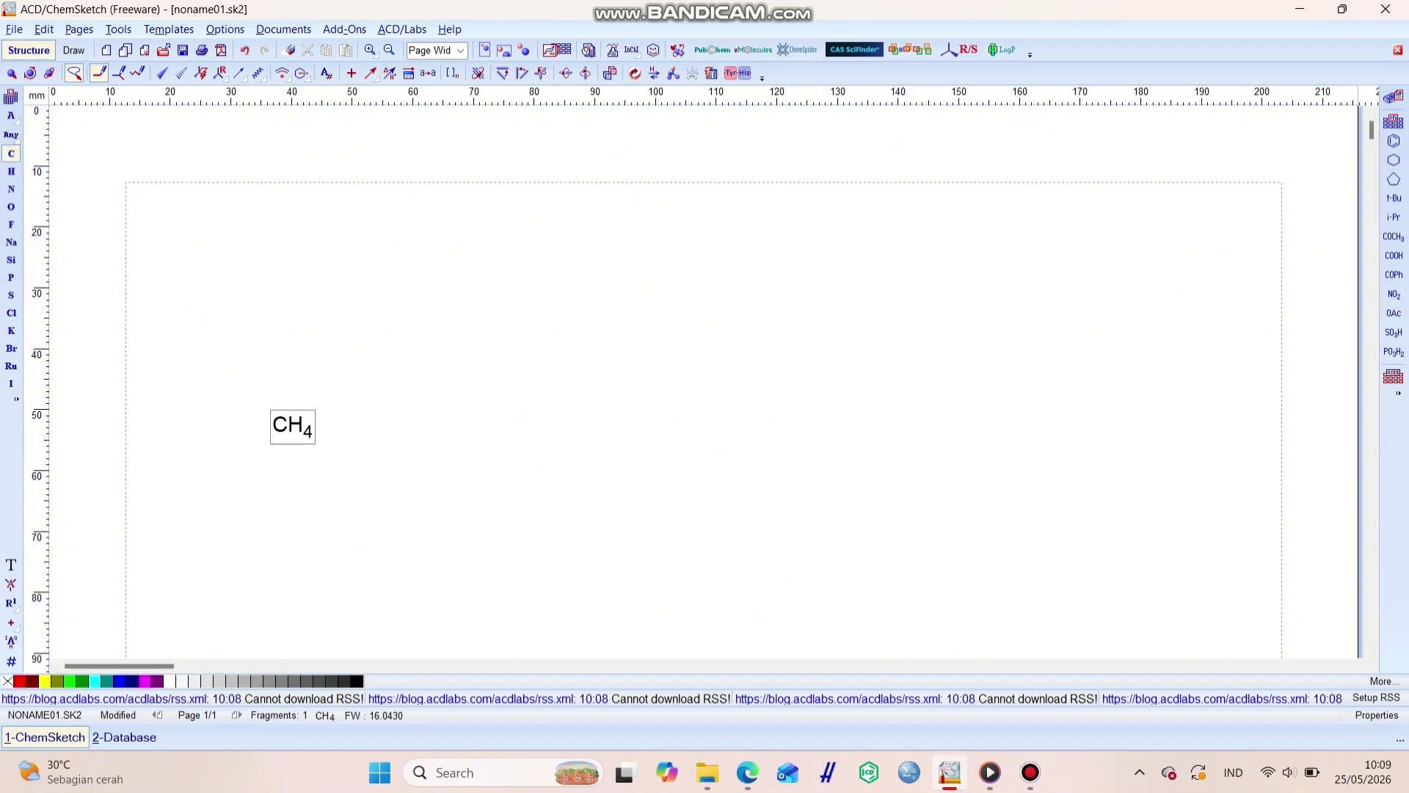
mouse_move(293, 427)
left_mouse_down()
mouse_move(340, 377)
mouse_move(397, 431)
mouse_move(444, 393)
left_mouse_up()
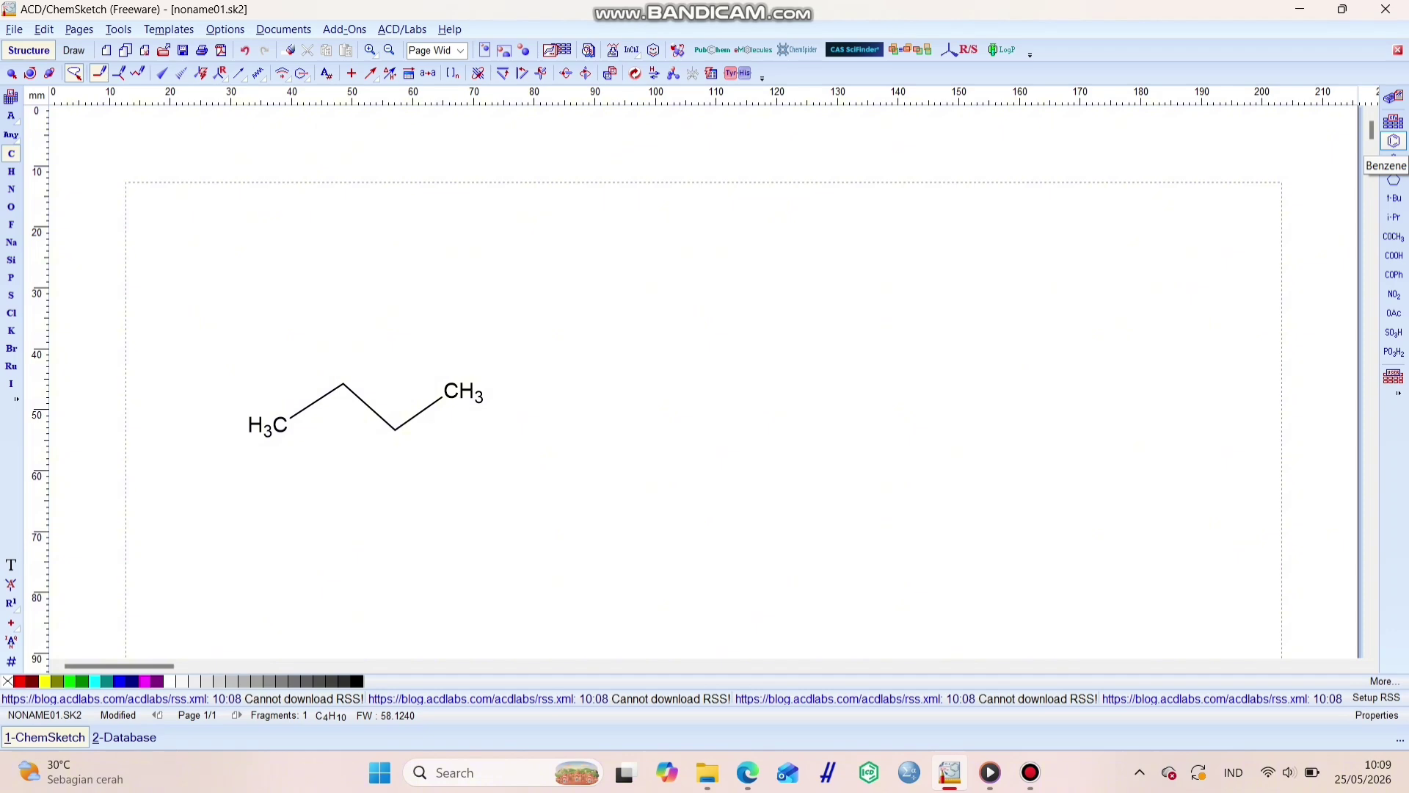
left_click(1394, 141)
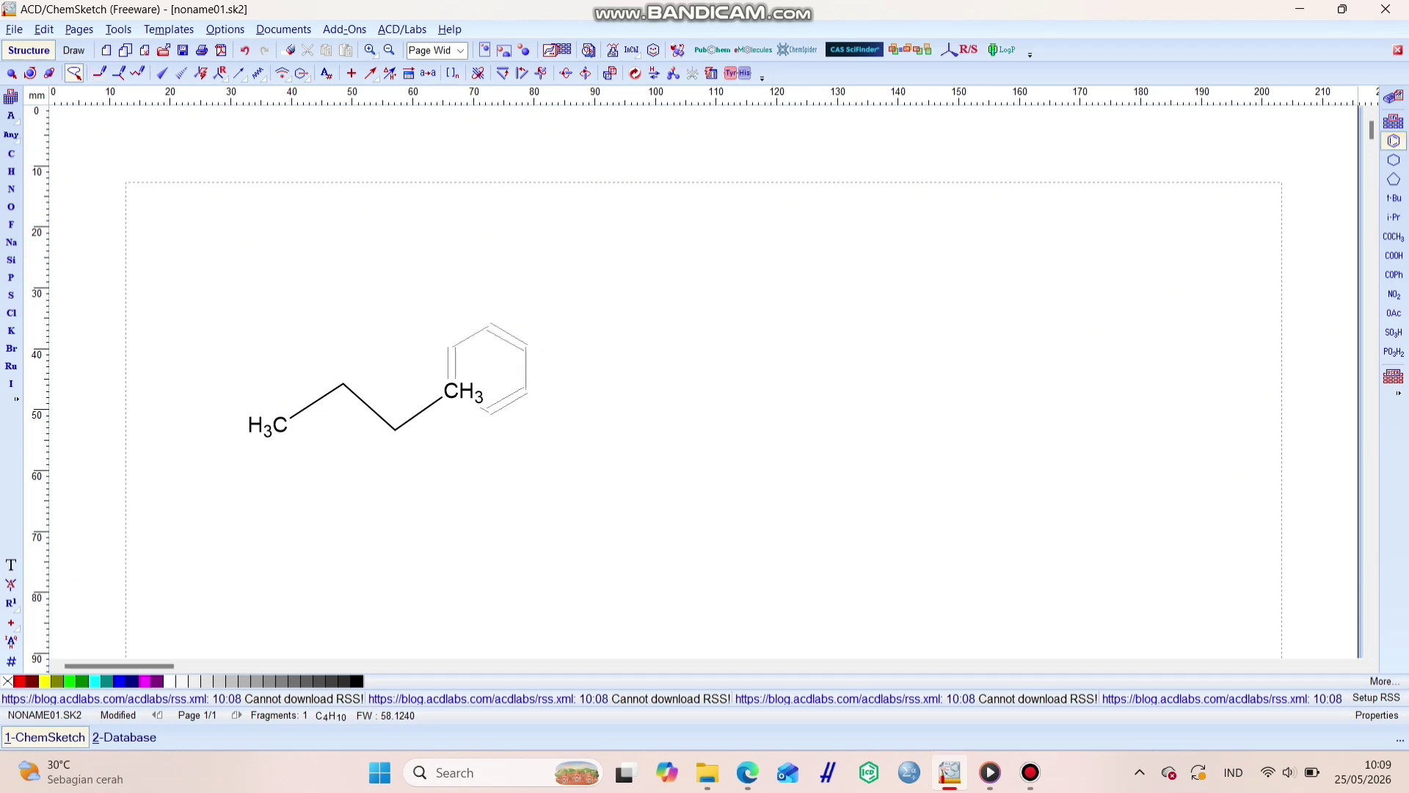
left_click(457, 392)
key("Escape")
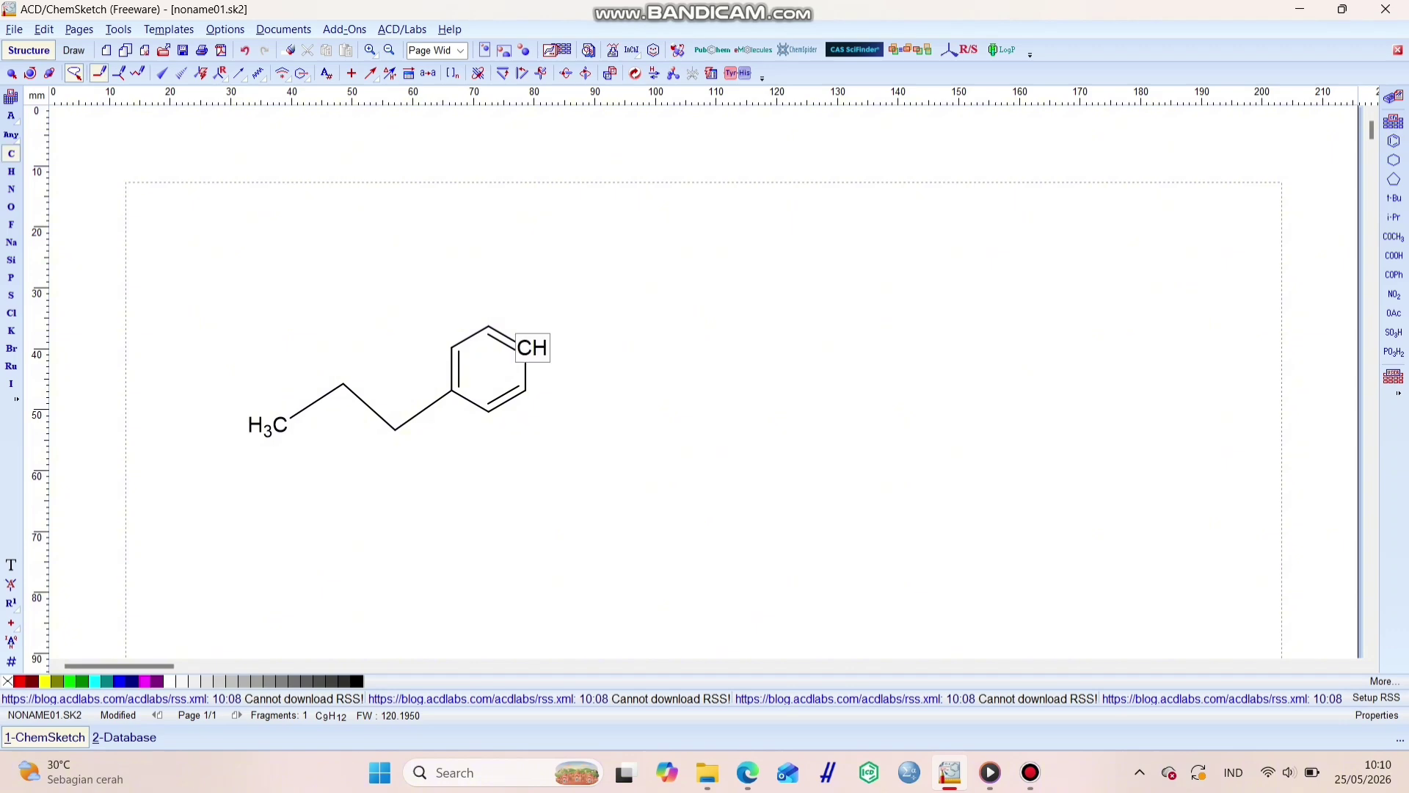
- Add a three-carbon chain at the ring's para position and methyl branches on the left chain's second carbon and the new chain's first carbon
left_click(533, 348)
left_click(576, 320)
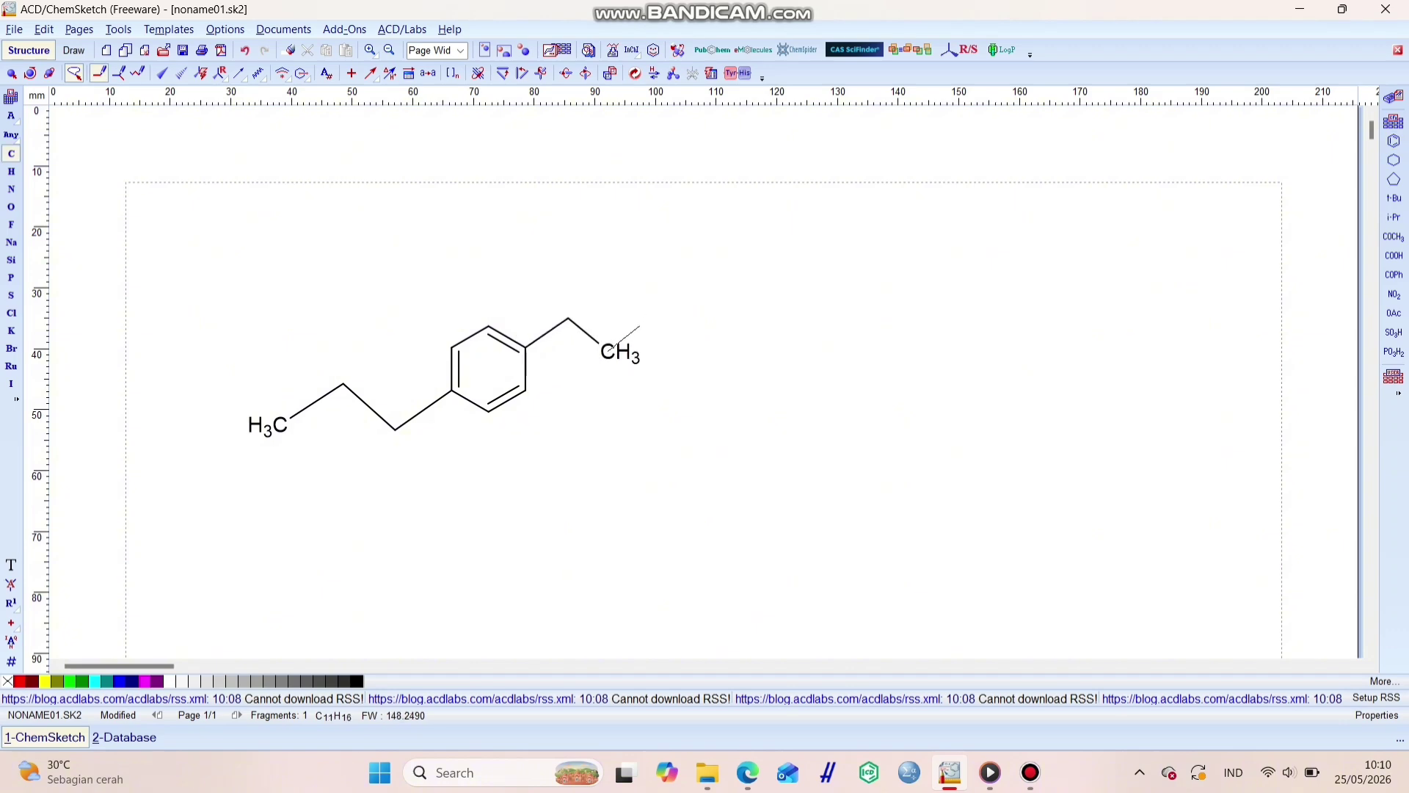
left_click(645, 323)
left_click(343, 383)
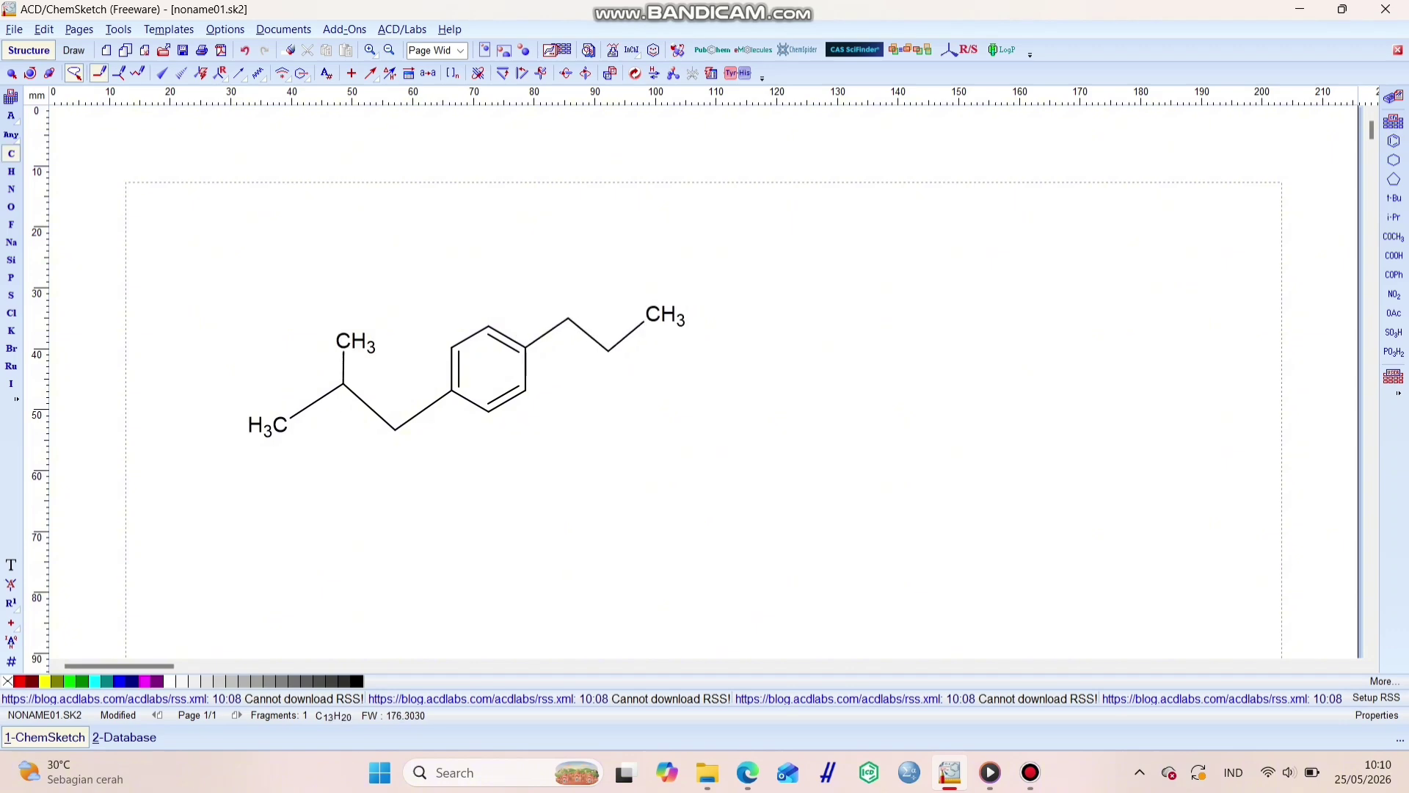
left_click(569, 319)
- Turn the new chain's end into a carboxylic acid by adding a double-bonded oxygen and replacing the terminal methyl with OH
left_click(11, 207)
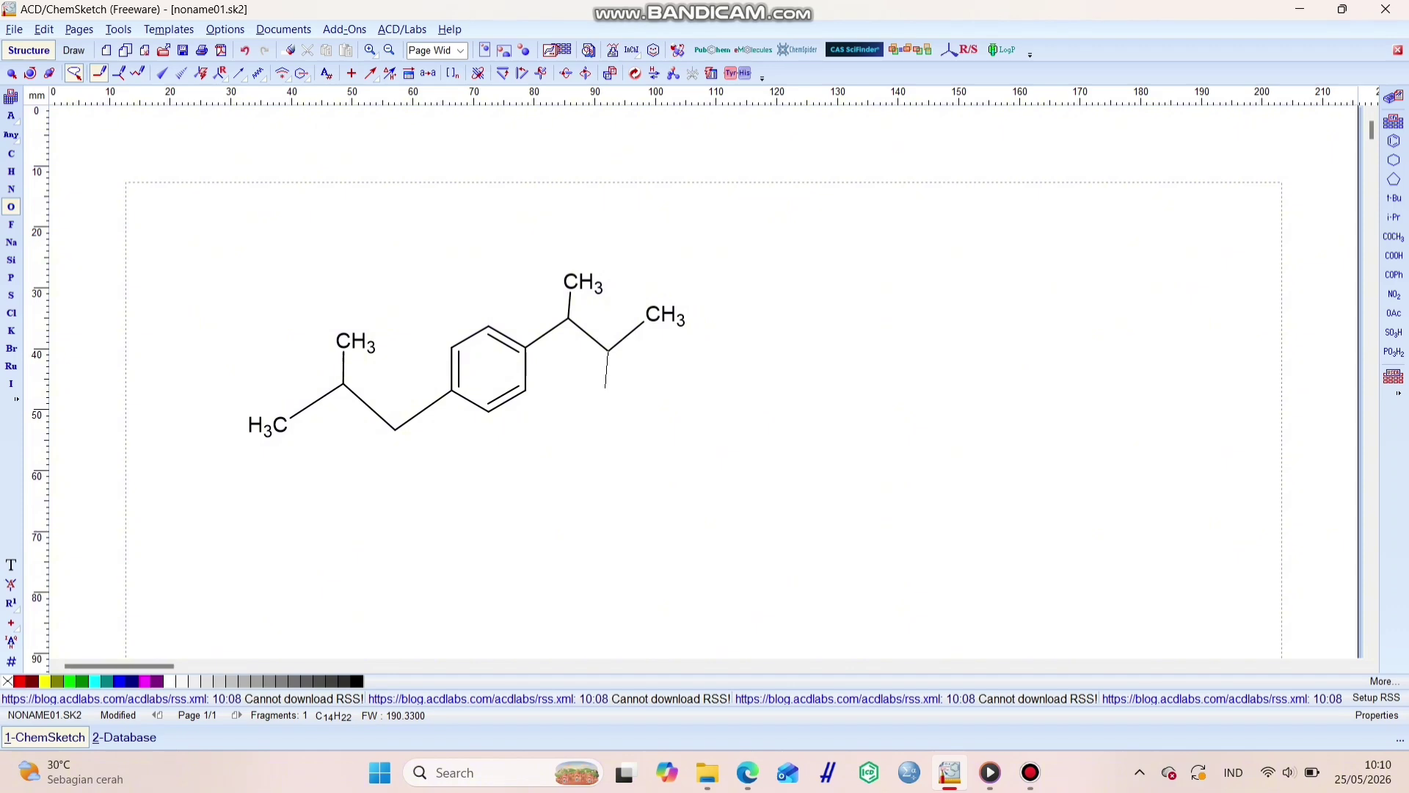
left_click_drag(609, 351, 617, 397)
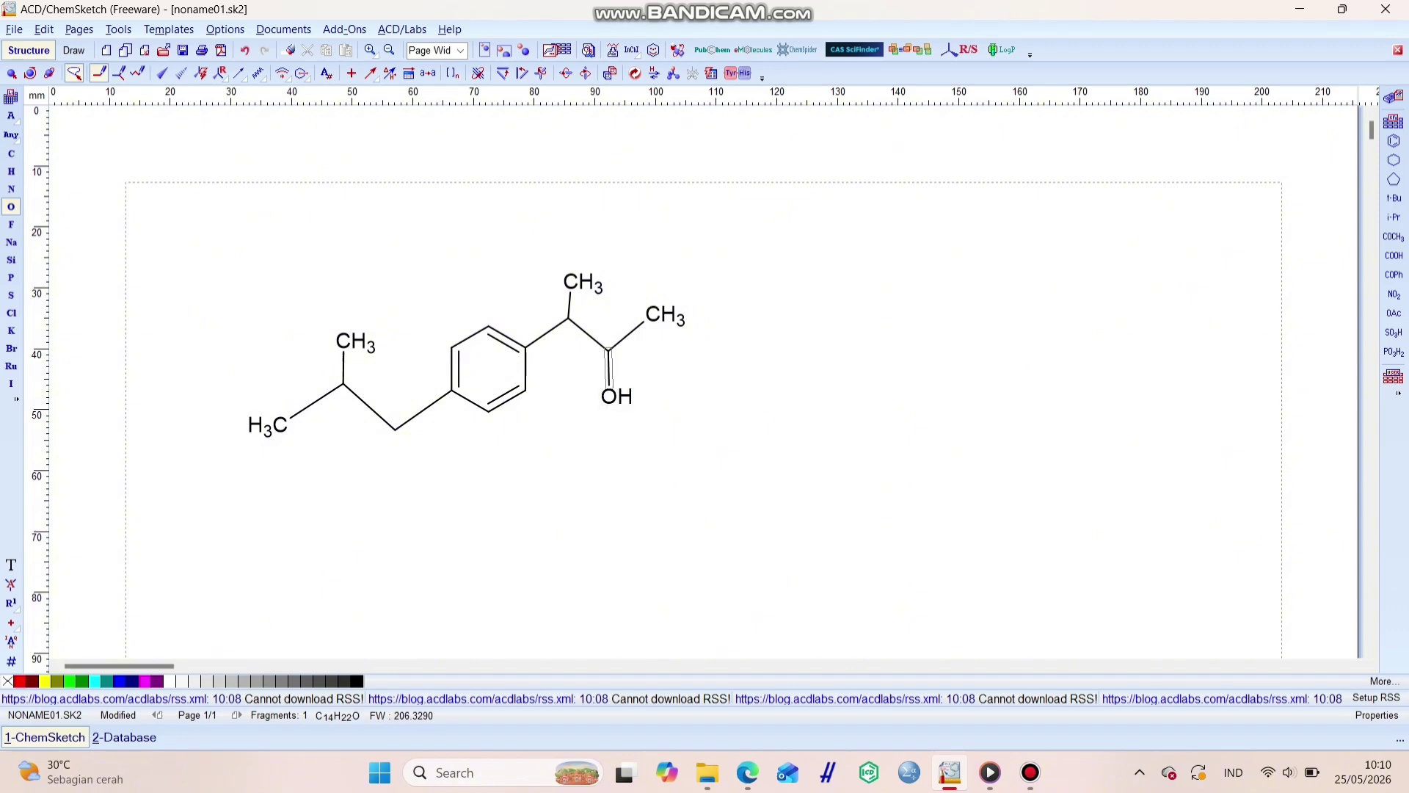
left_click(609, 371)
left_click(665, 315)
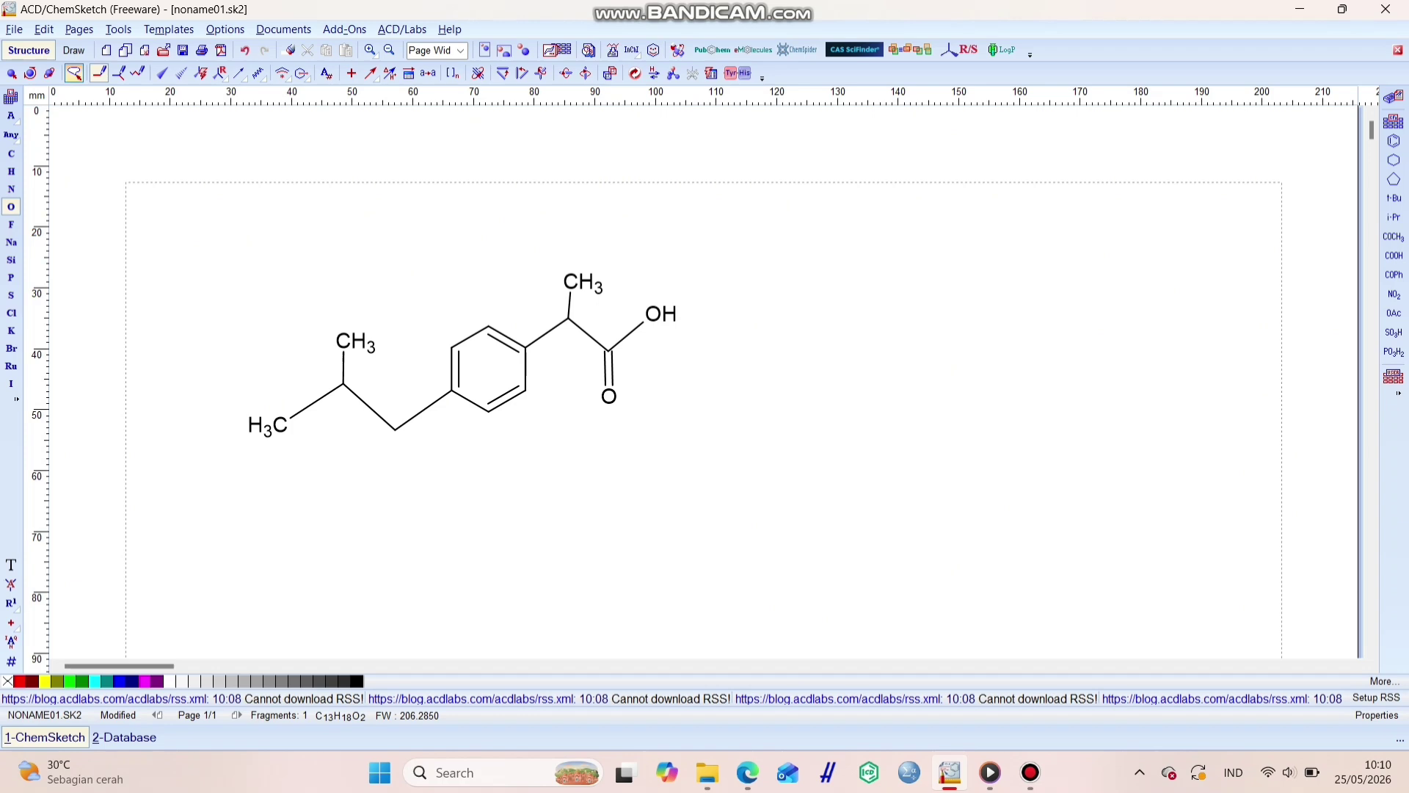
- Clean the layout of the whole structure and generate its chemical name below it
left_click(73, 72)
mouse_move(207, 237)
left_mouse_down()
mouse_move(422, 211)
mouse_move(723, 268)
mouse_move(728, 451)
left_mouse_up()
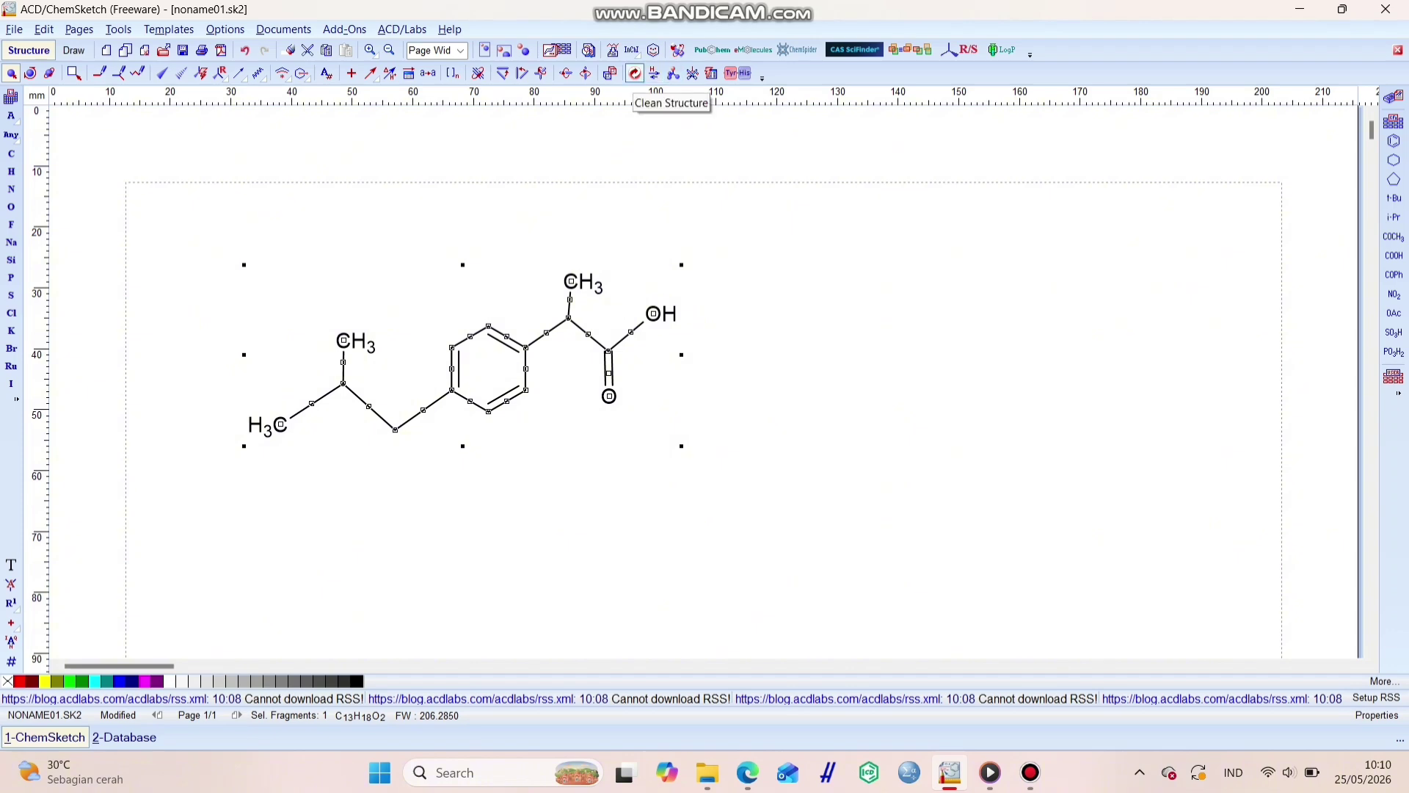
left_click(635, 73)
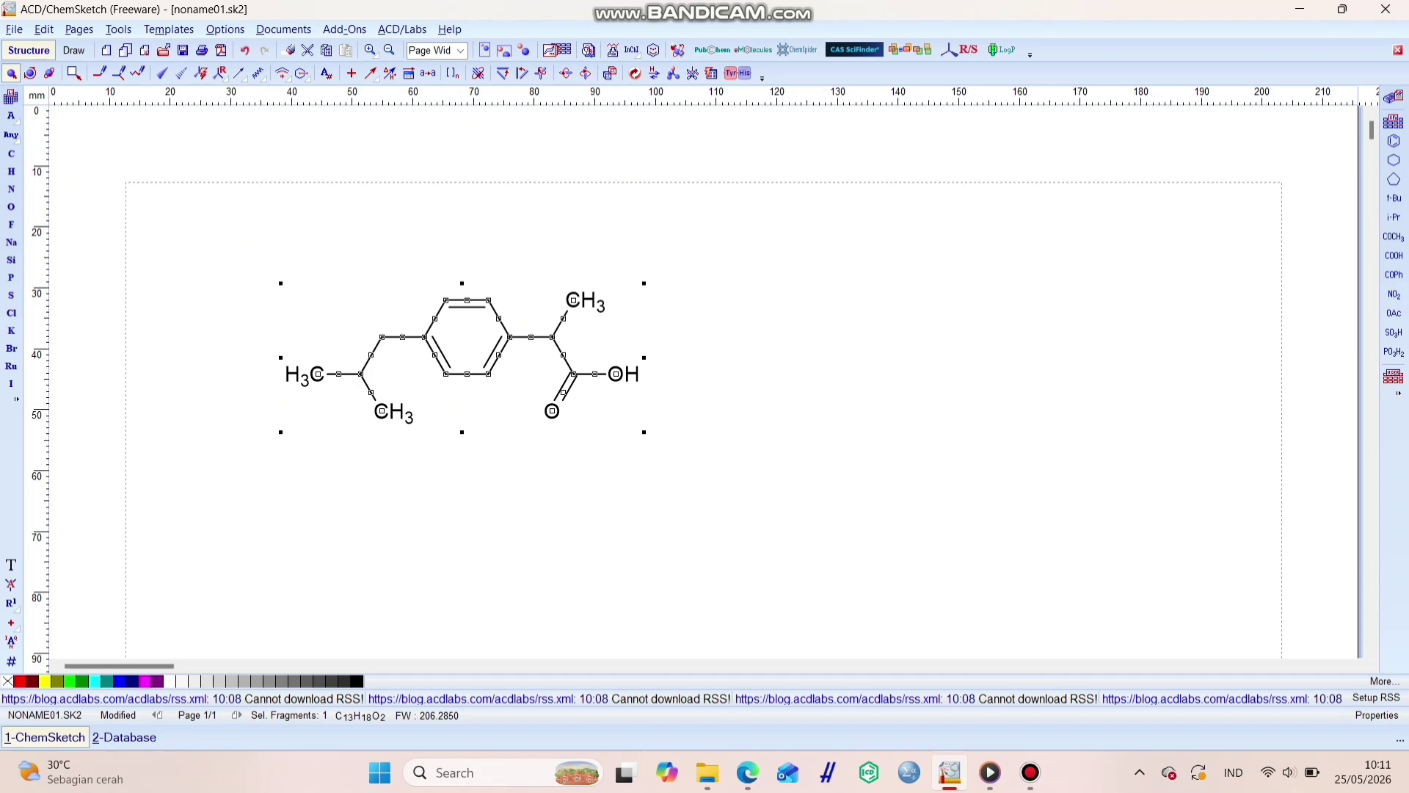
key("Escape")
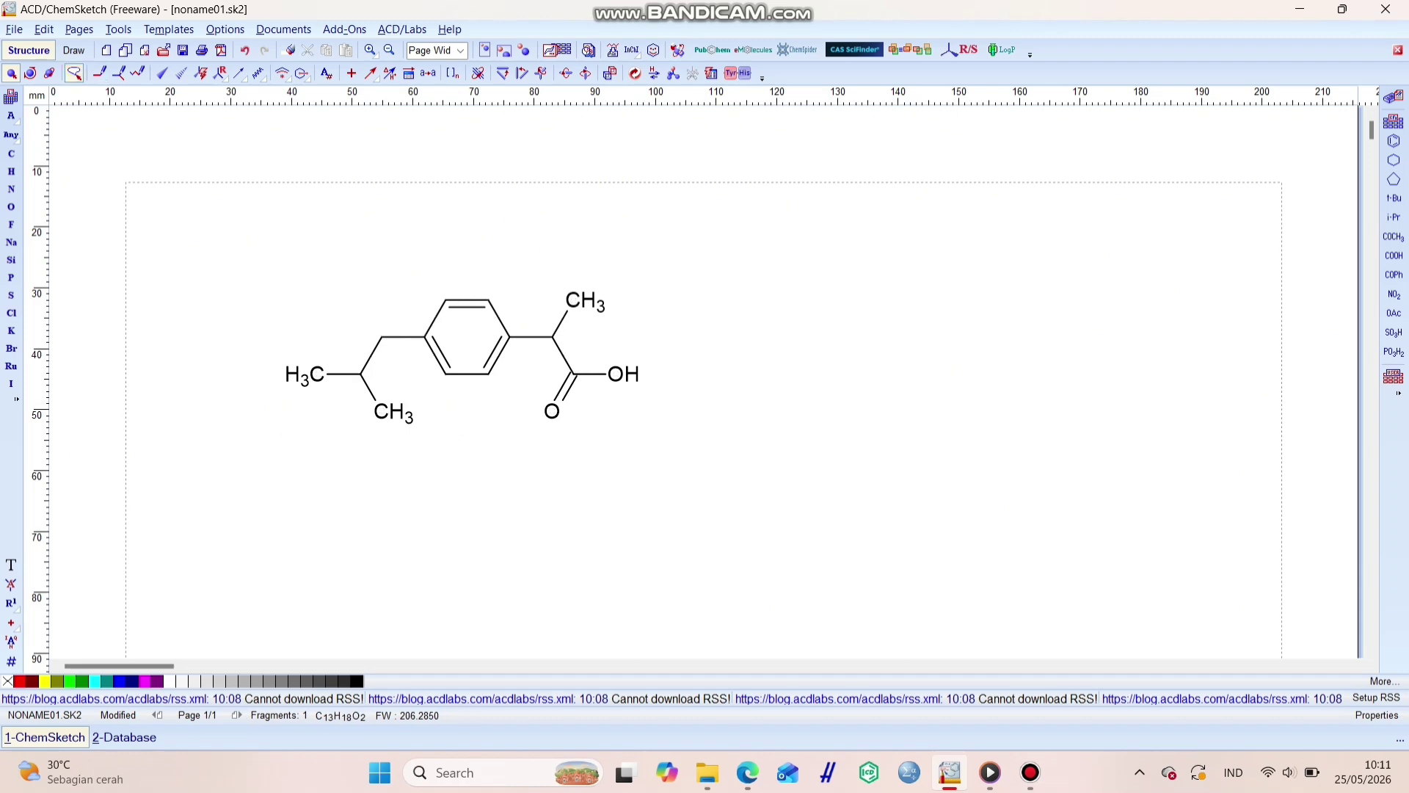
mouse_move(266, 242)
left_mouse_down()
mouse_move(687, 400)
mouse_move(473, 591)
mouse_move(262, 467)
left_mouse_up()
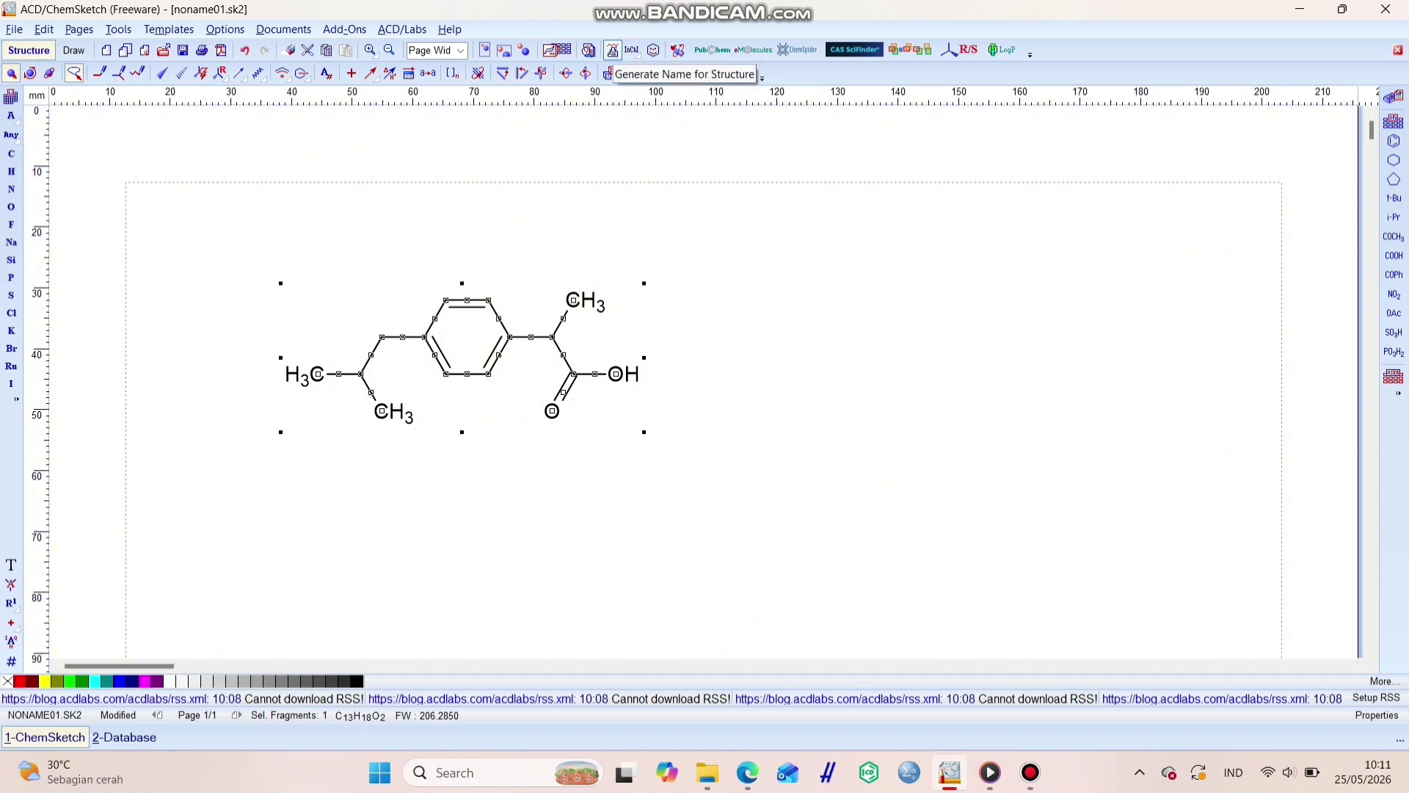
left_click(613, 50)
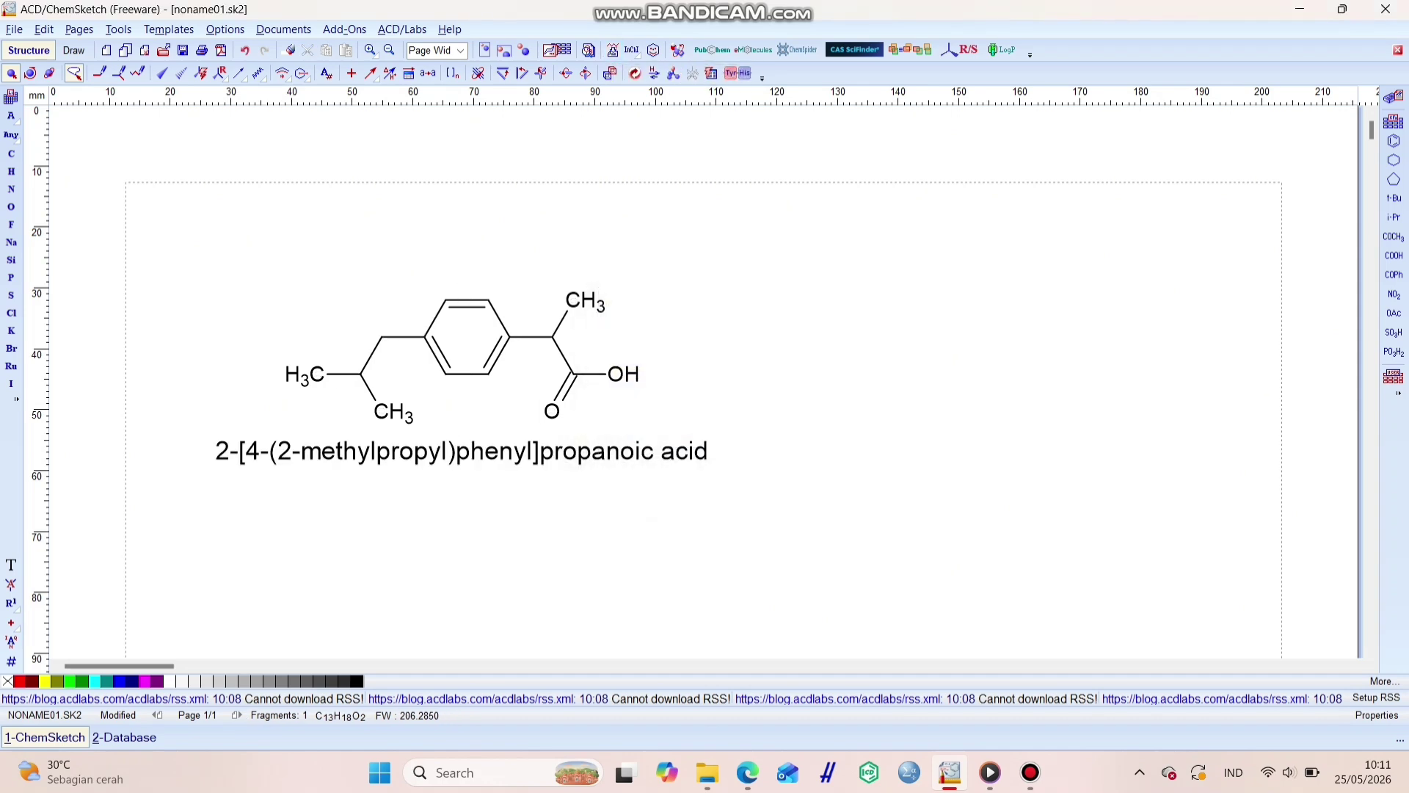
- Calculate all properties of the drawn molecule and read through the complete results without copying them to the page
mouse_move(251, 228)
left_mouse_down()
mouse_move(652, 283)
mouse_move(594, 385)
mouse_move(477, 415)
mouse_move(360, 352)
left_mouse_up()
mouse_move(463, 433)
left_mouse_down()
mouse_move(360, 435)
mouse_move(268, 411)
left_mouse_up()
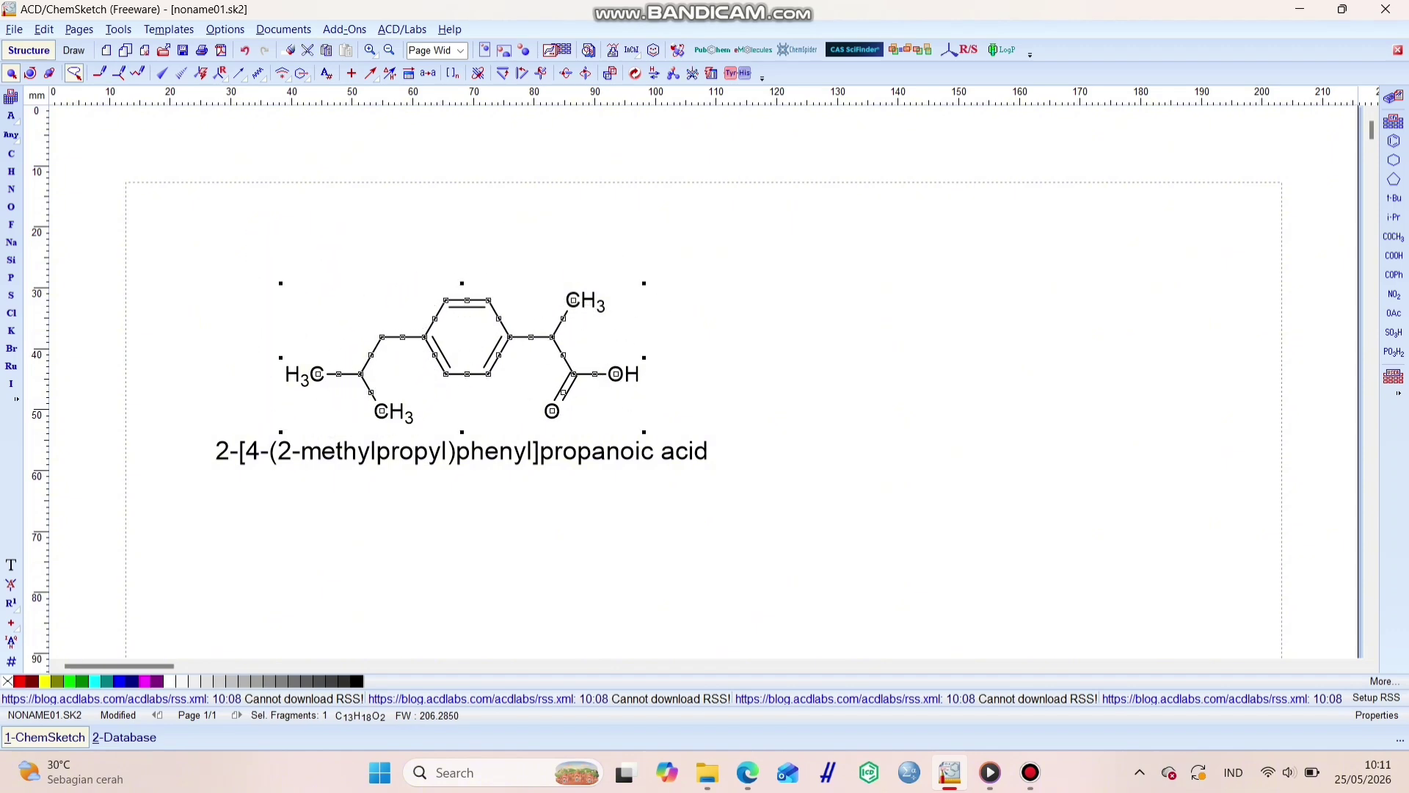
left_click(118, 30)
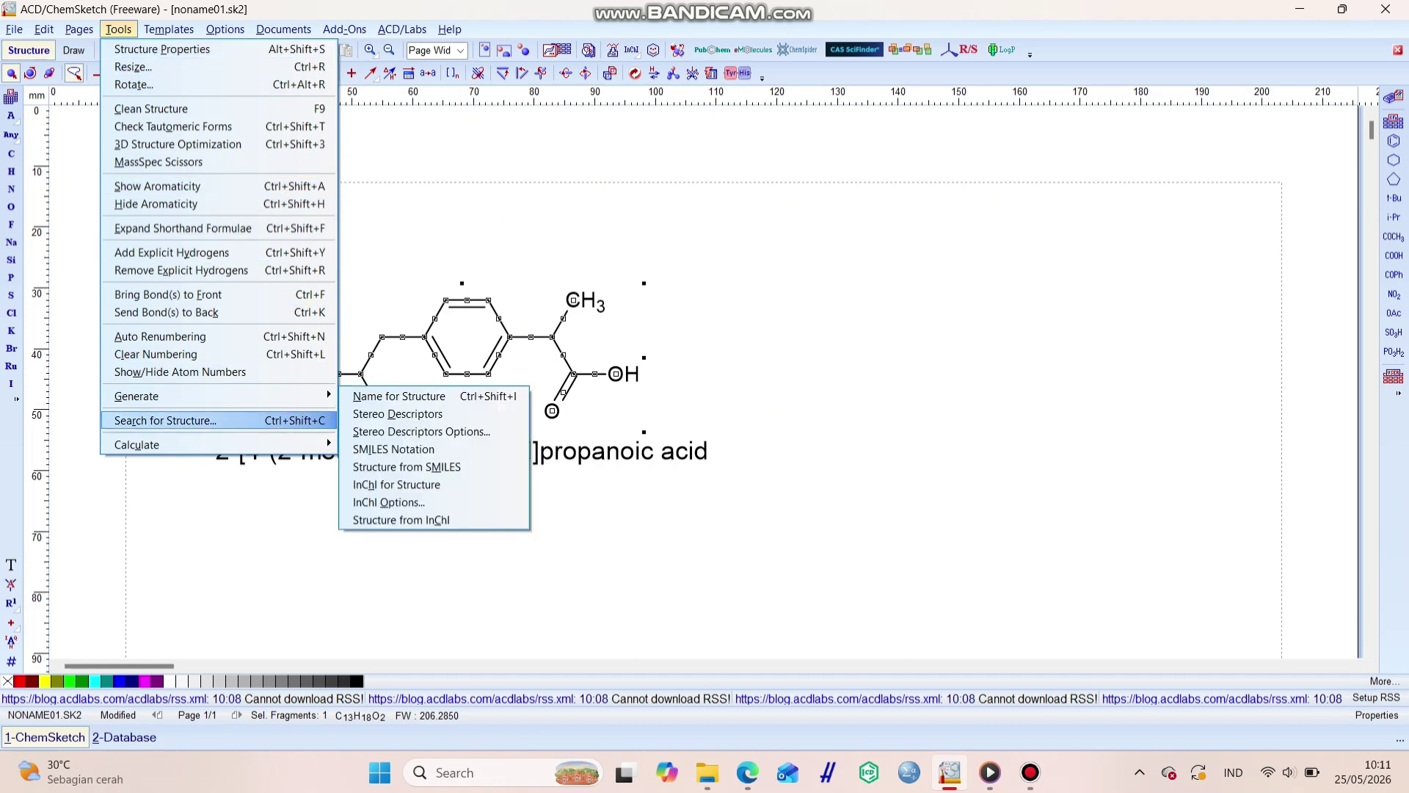
mouse_move(137, 444)
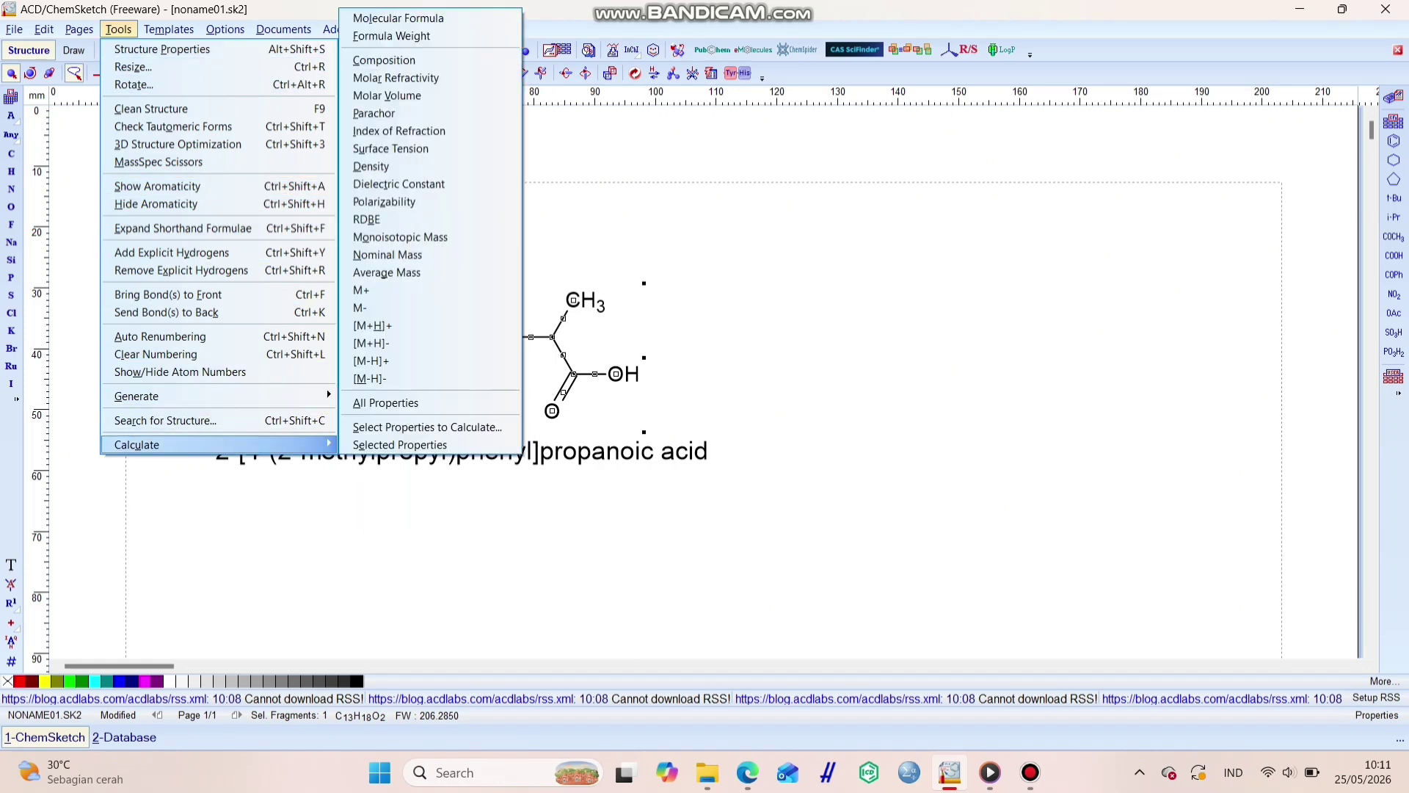
key("Return")
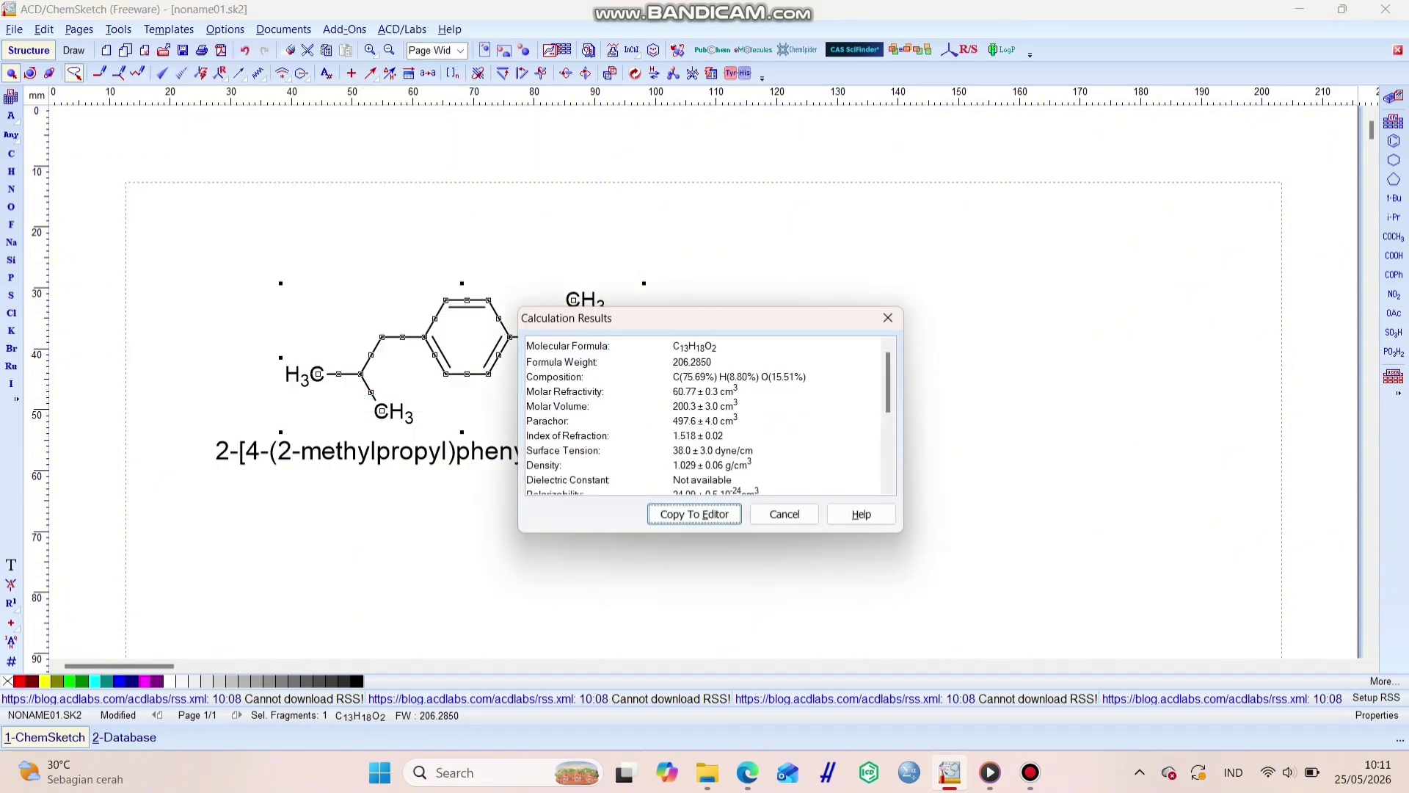
left_click_drag(889, 383, 888, 448)
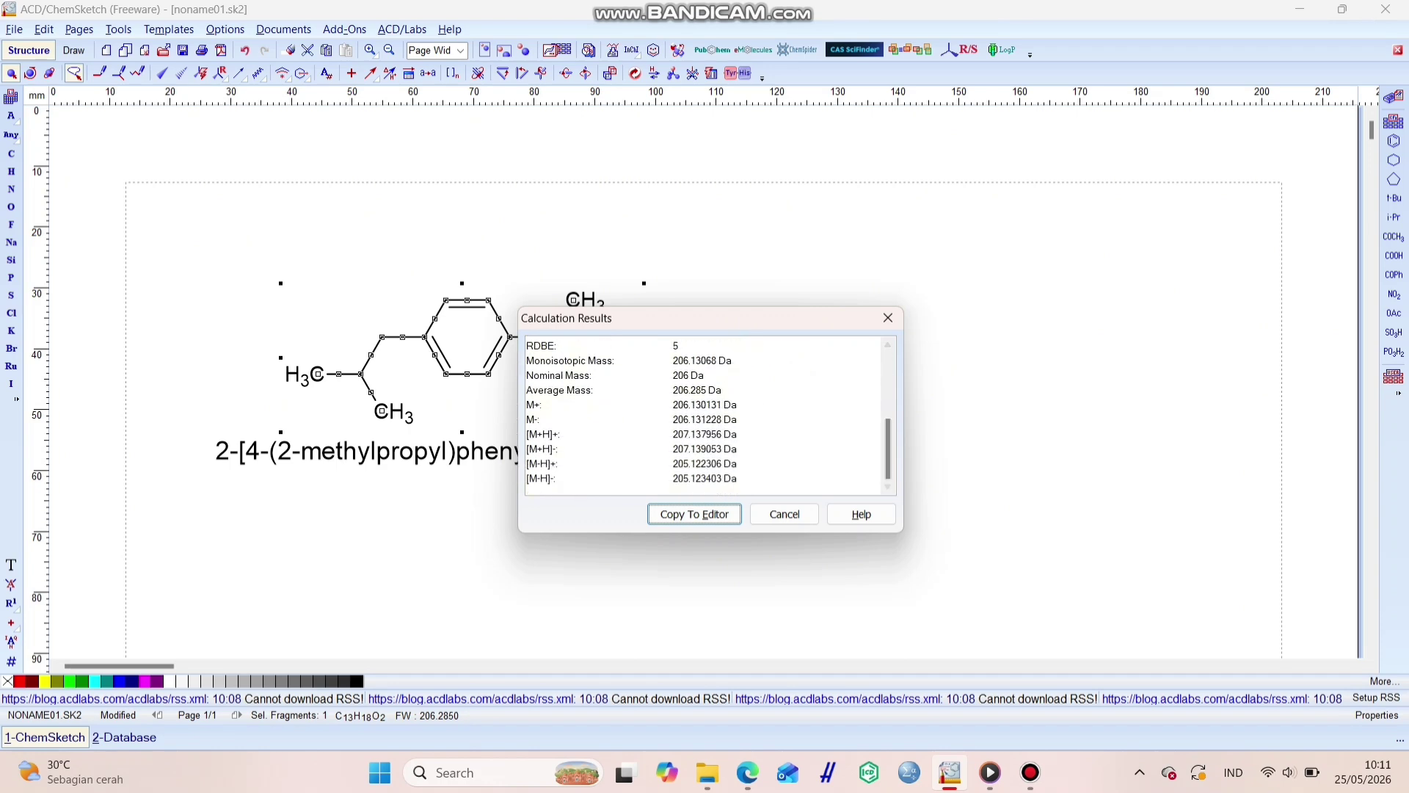
left_click(889, 318)
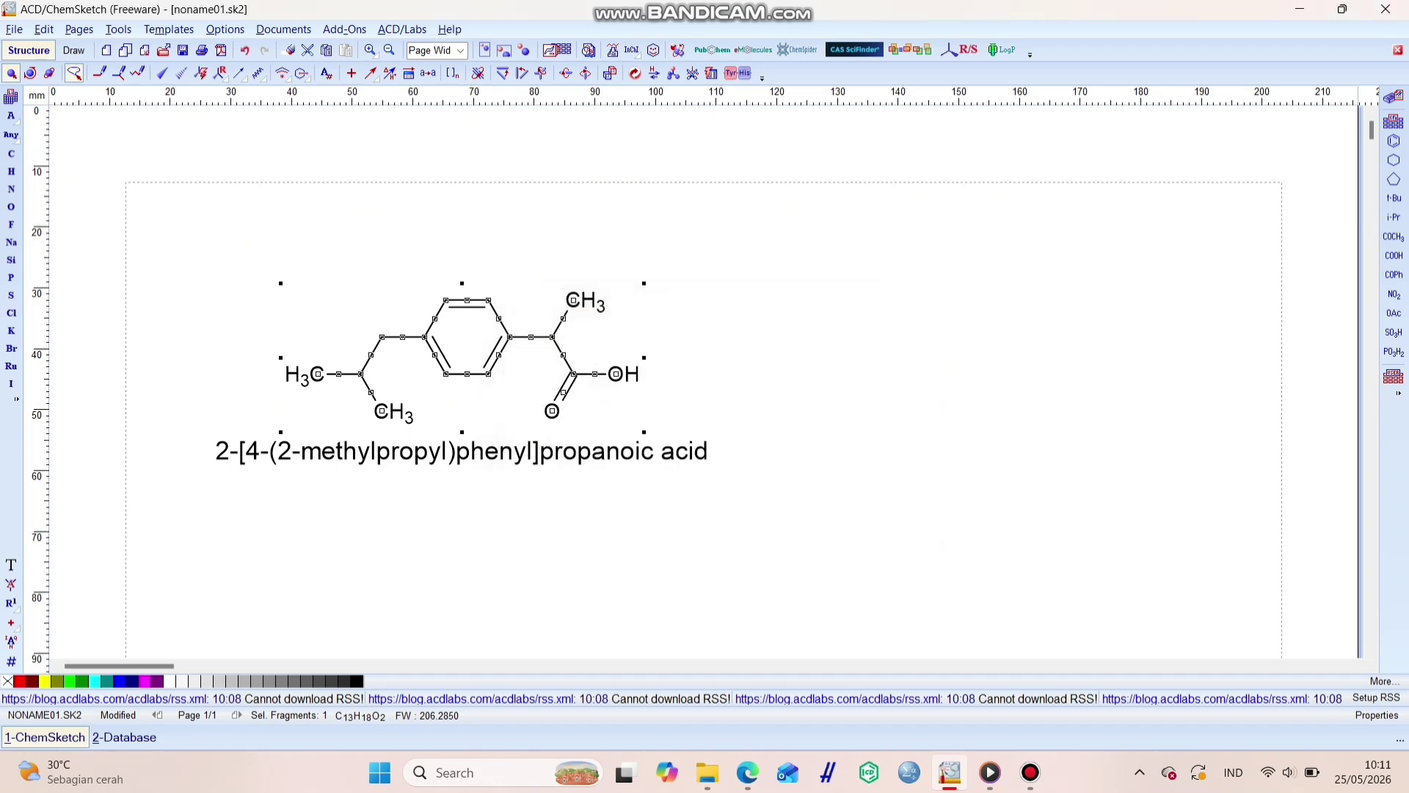
- Open the structure in ACD/3D Viewer and set the background color to White
left_click(74, 73)
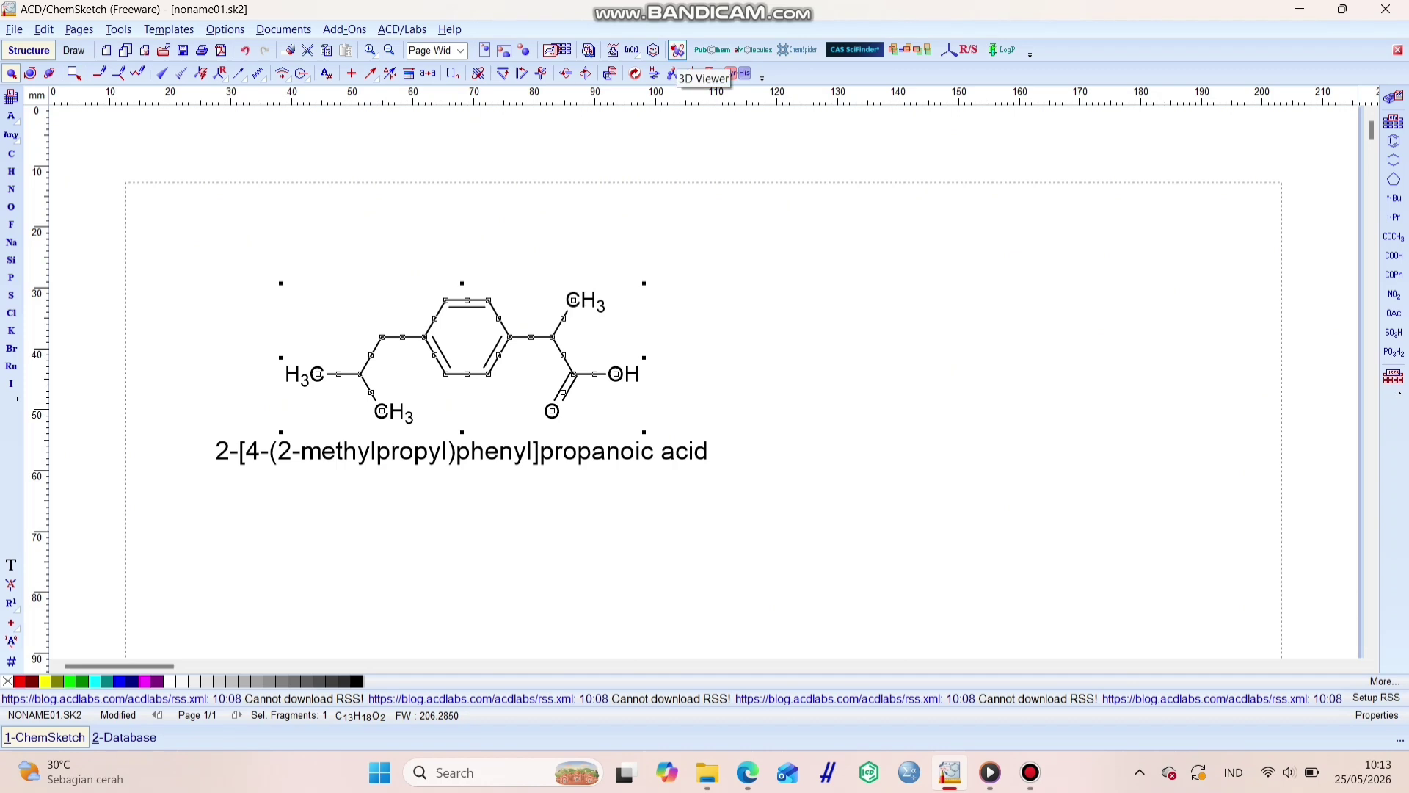
left_click(678, 50)
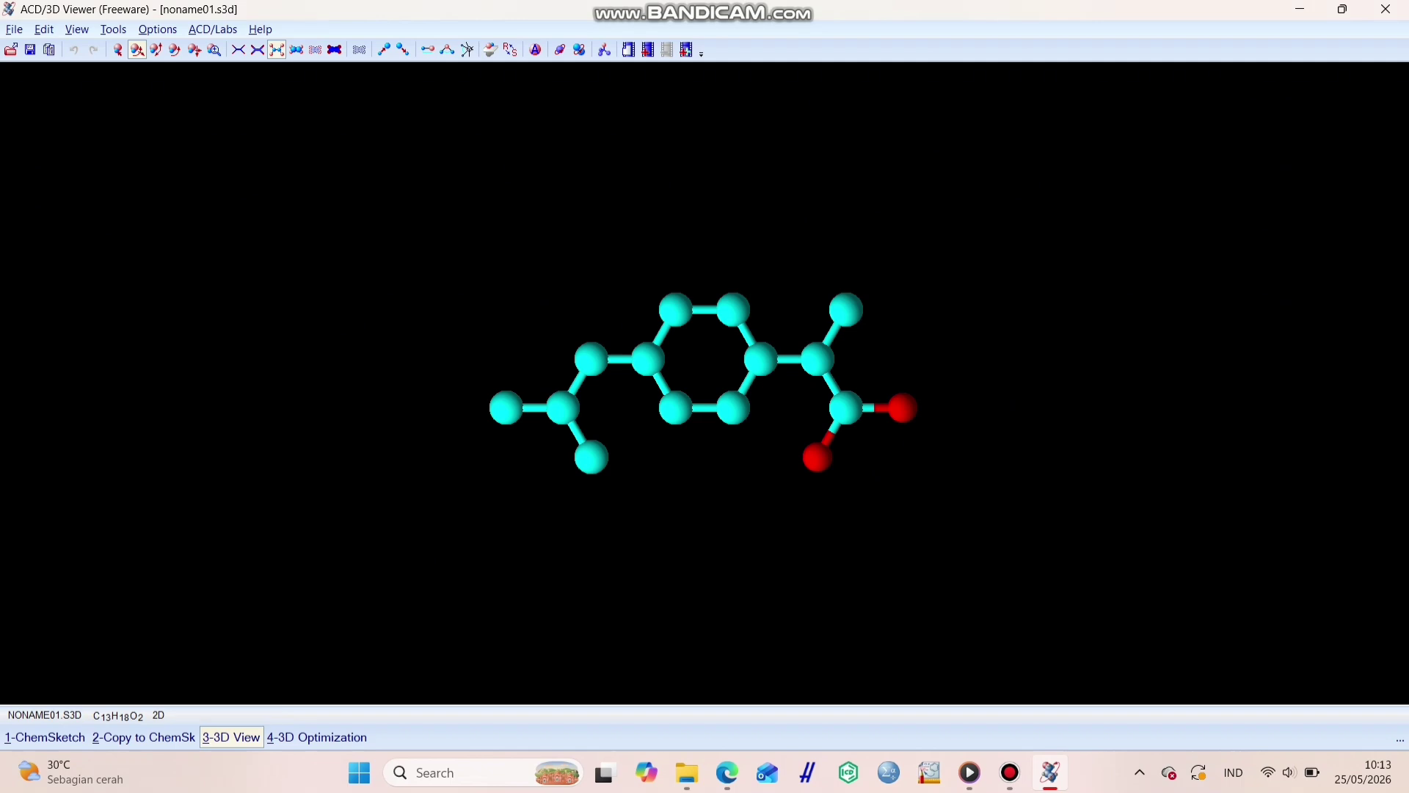
key("alt+o")
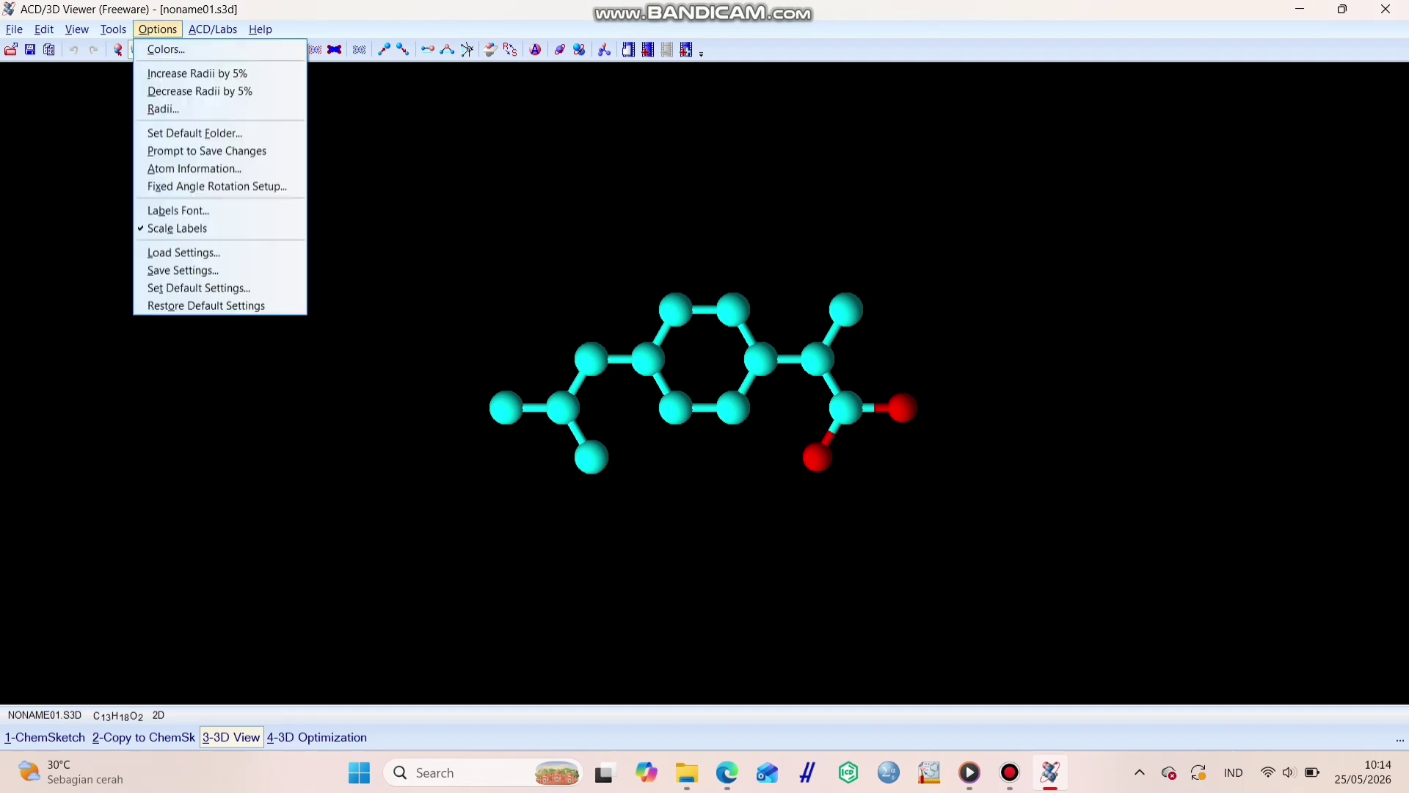
key("Down")
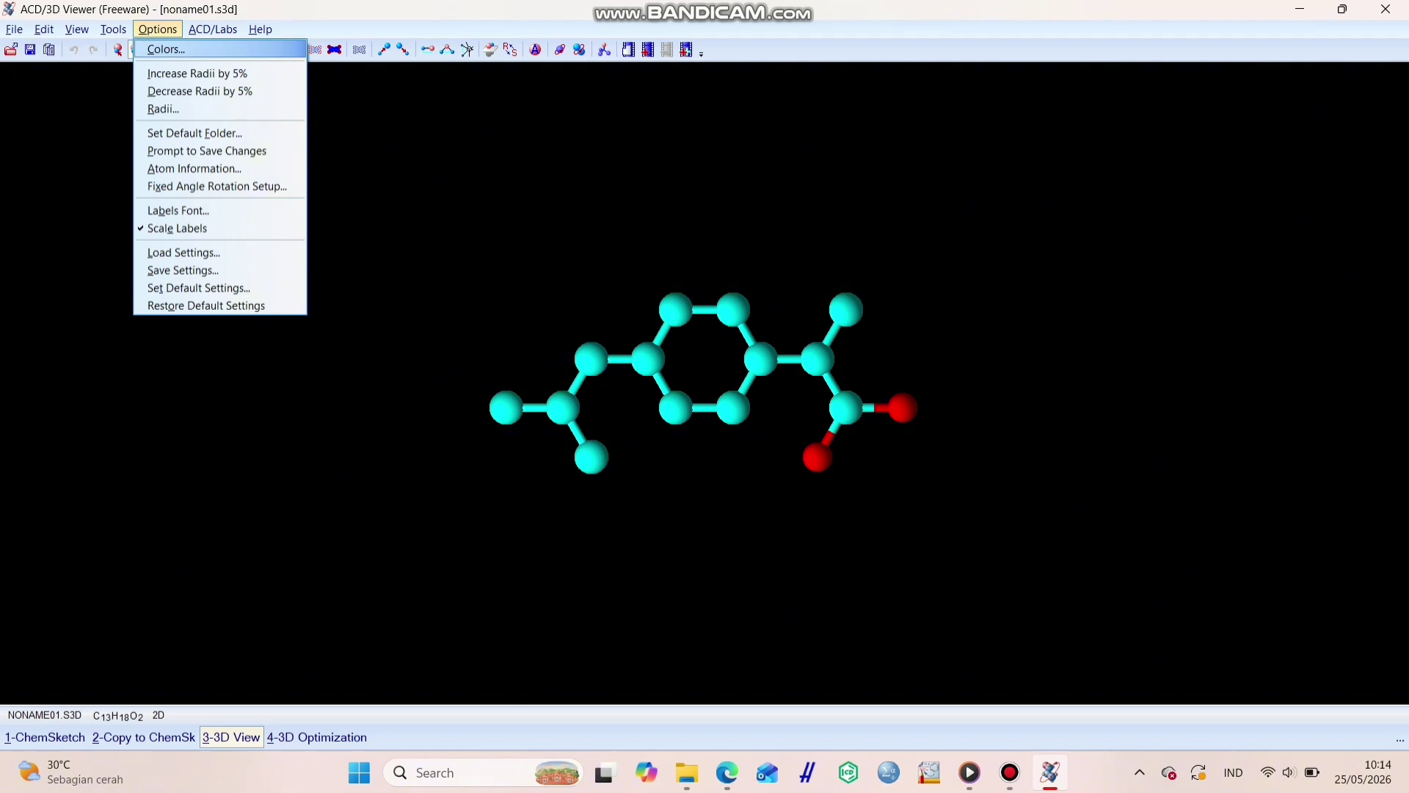
key("Return")
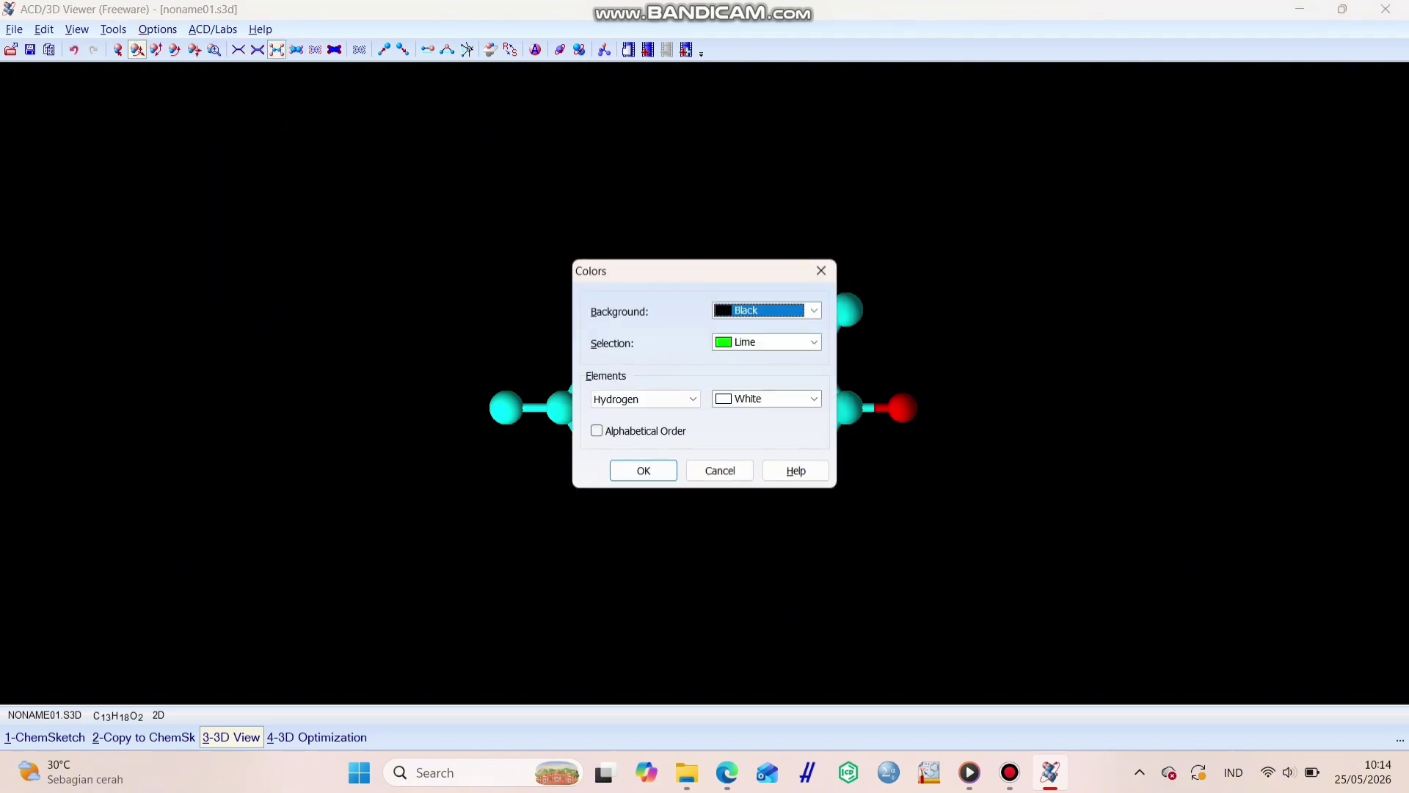
left_click(814, 310)
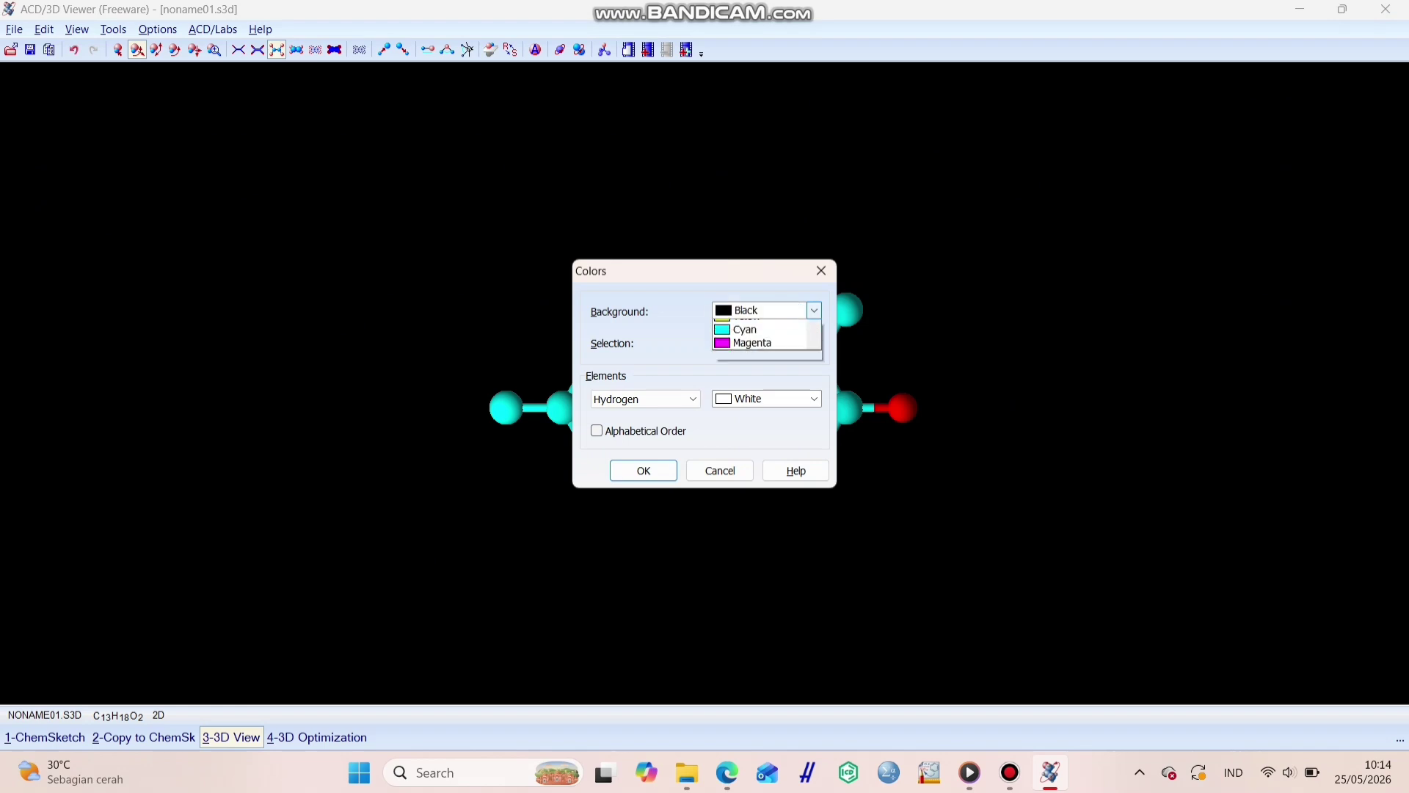
key("Return")
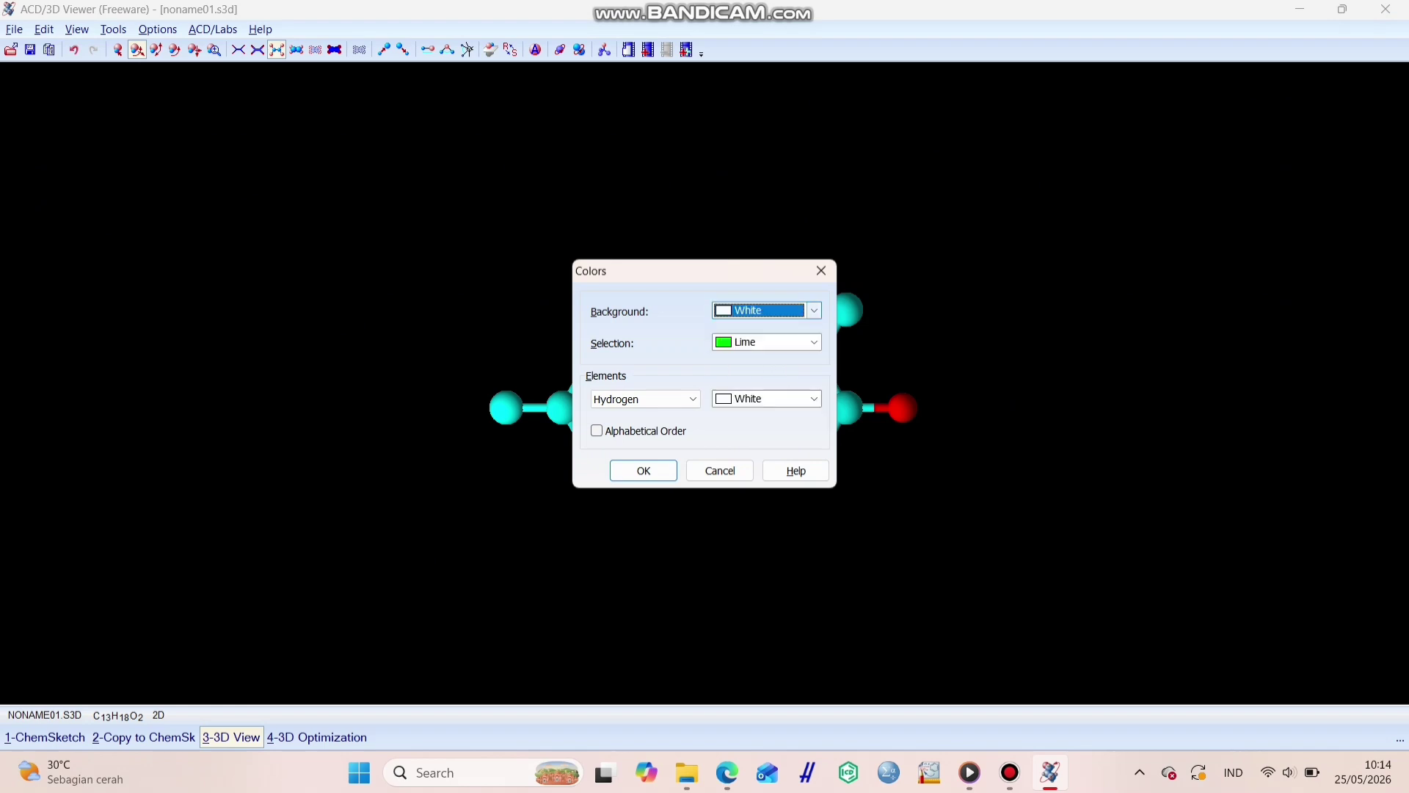
key("Return")
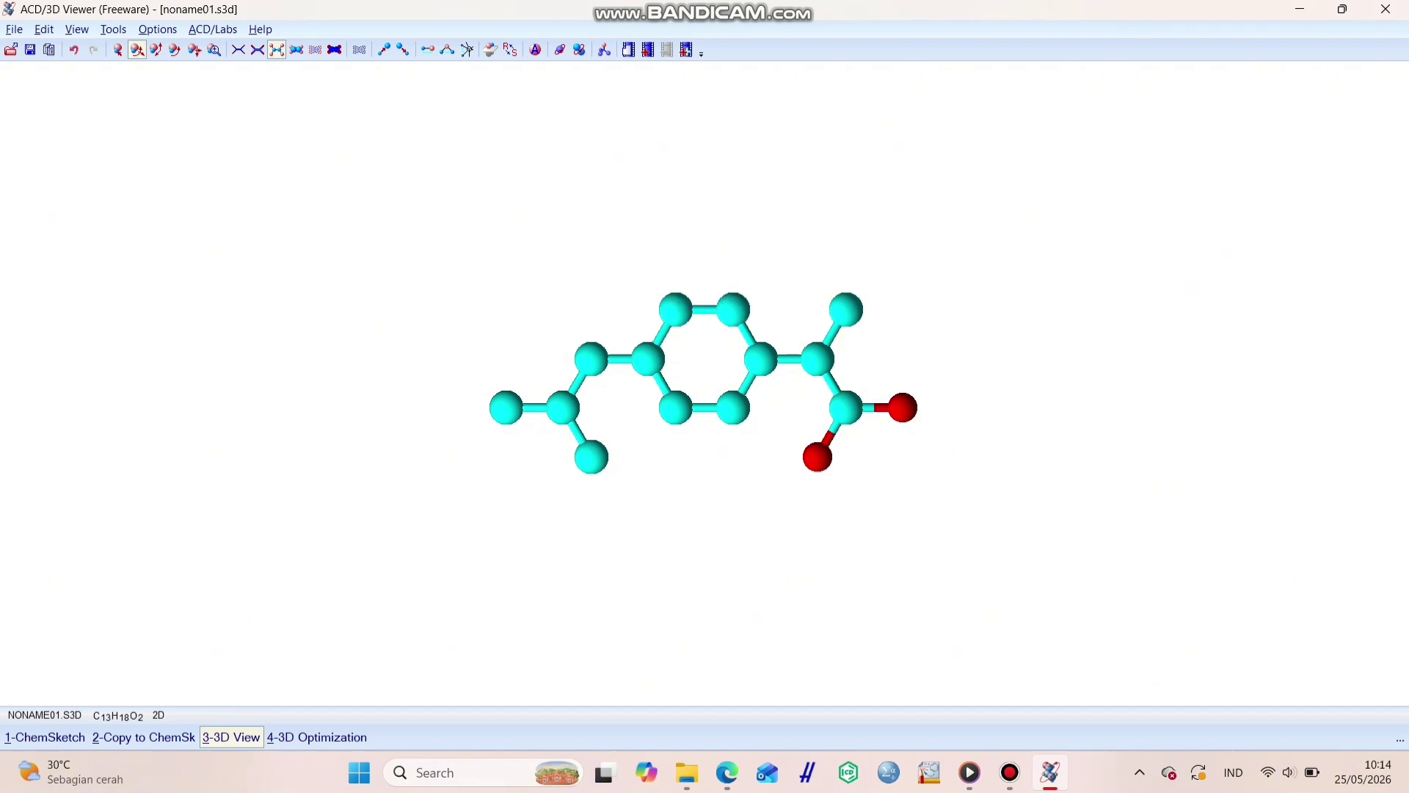
- Measure the bond length between terminal carbon 13 and branching carbon 2, leaving the bond unchanged
left_click_drag(703, 382, 786, 433)
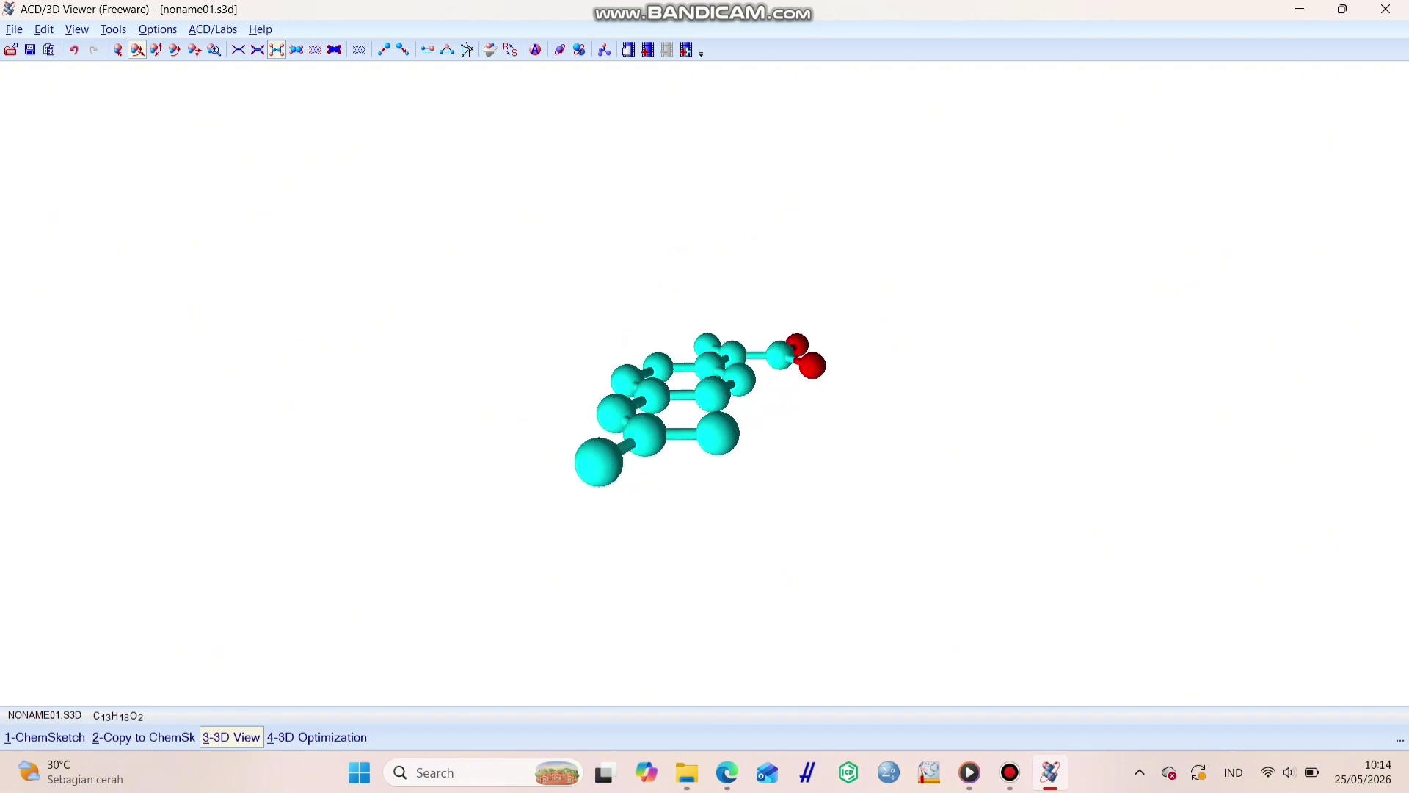
left_click(447, 49)
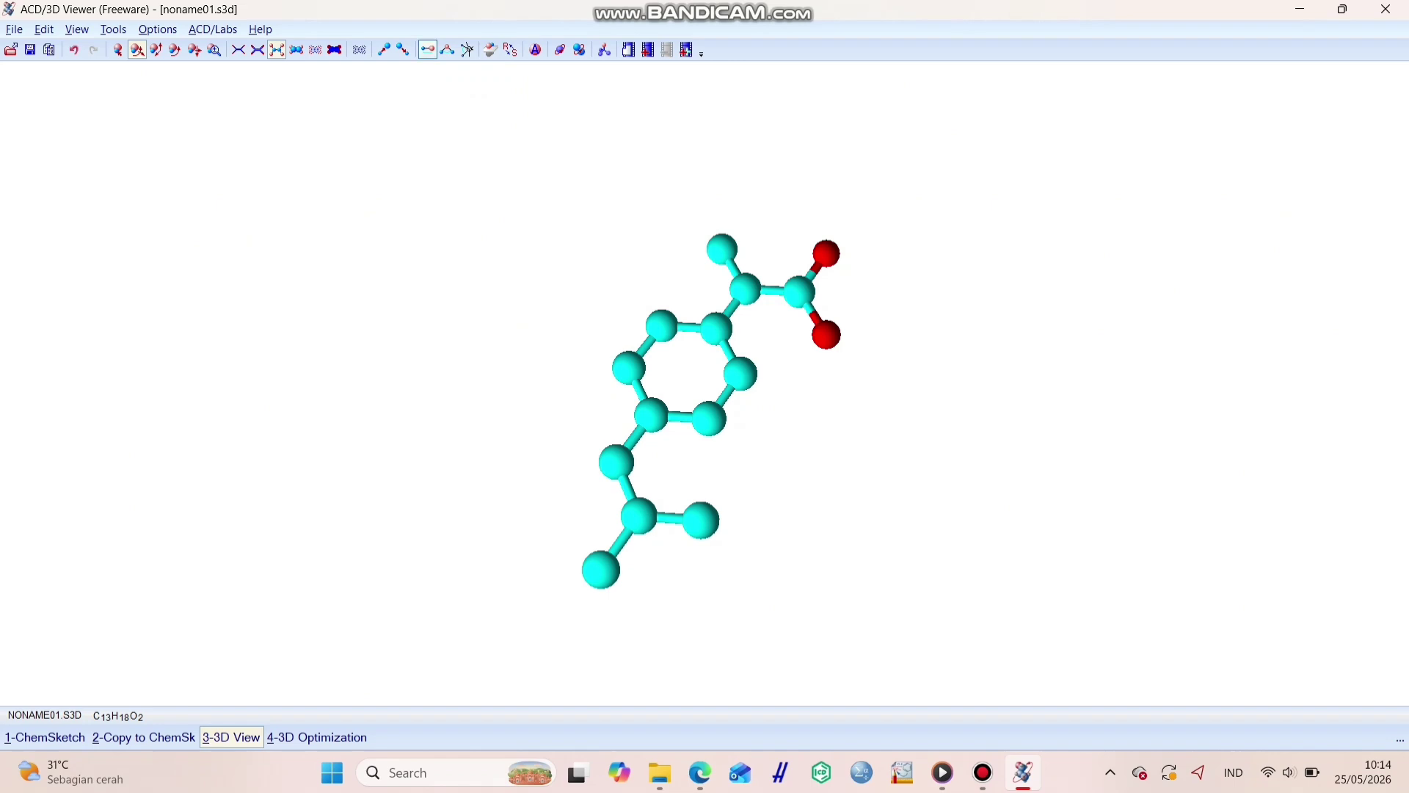
left_click(428, 49)
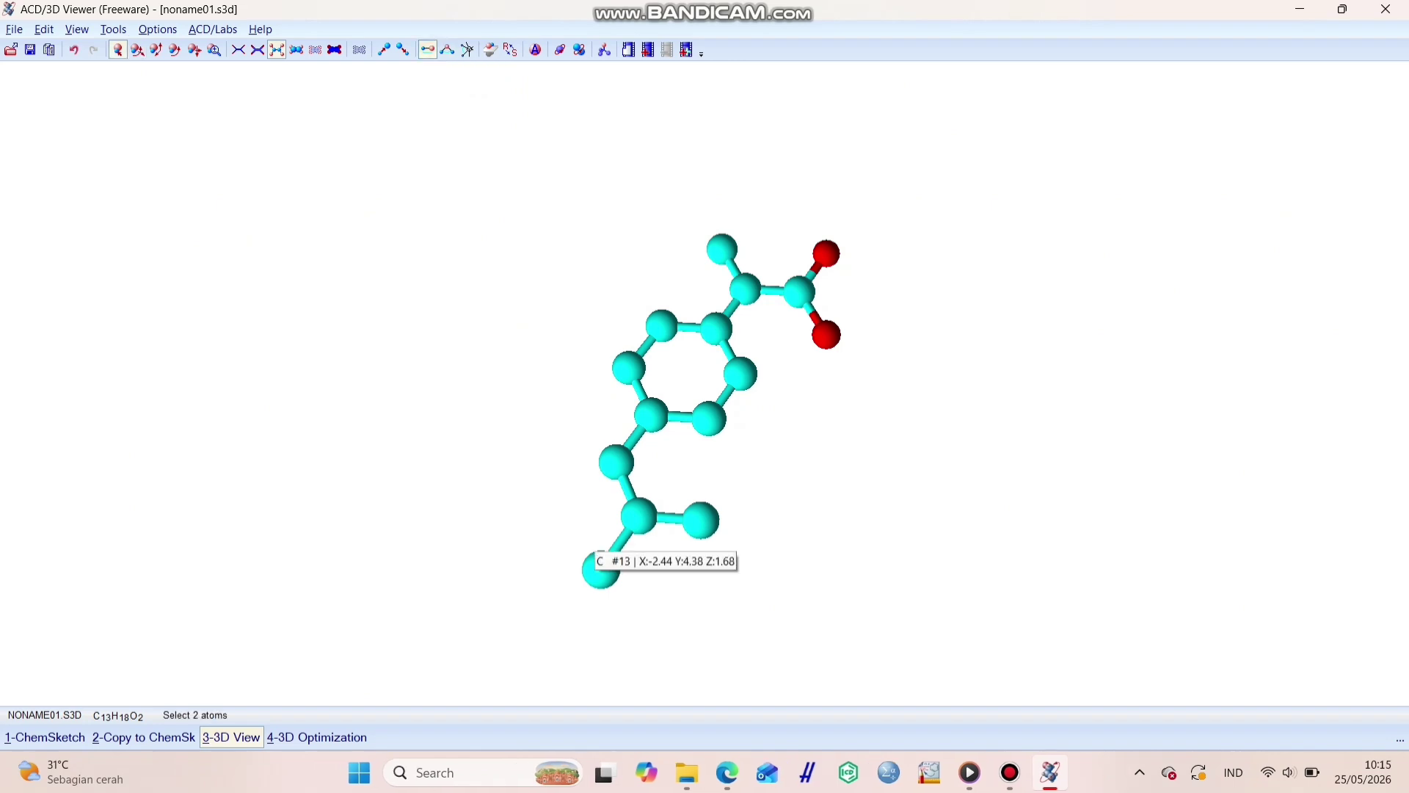
left_click(601, 570)
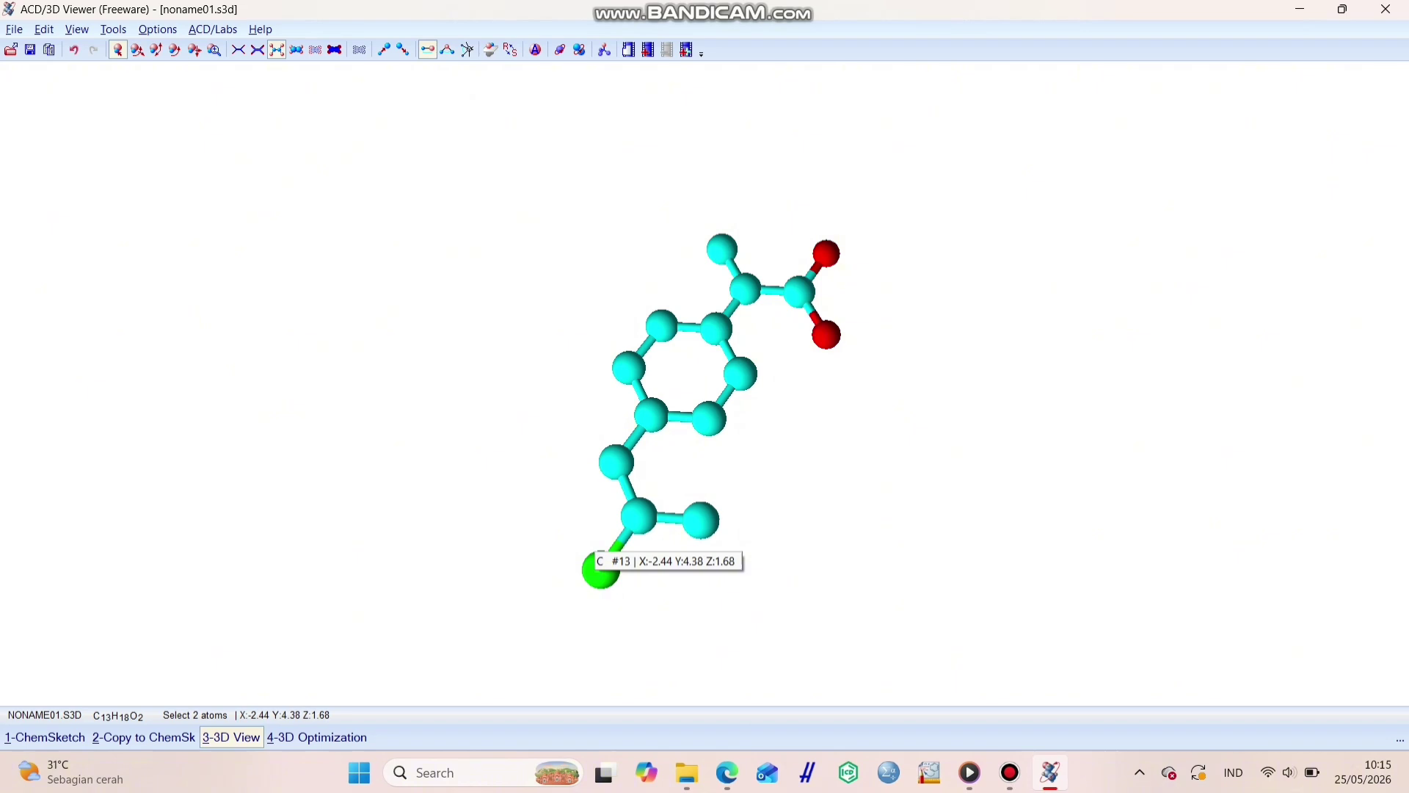
left_click(637, 516)
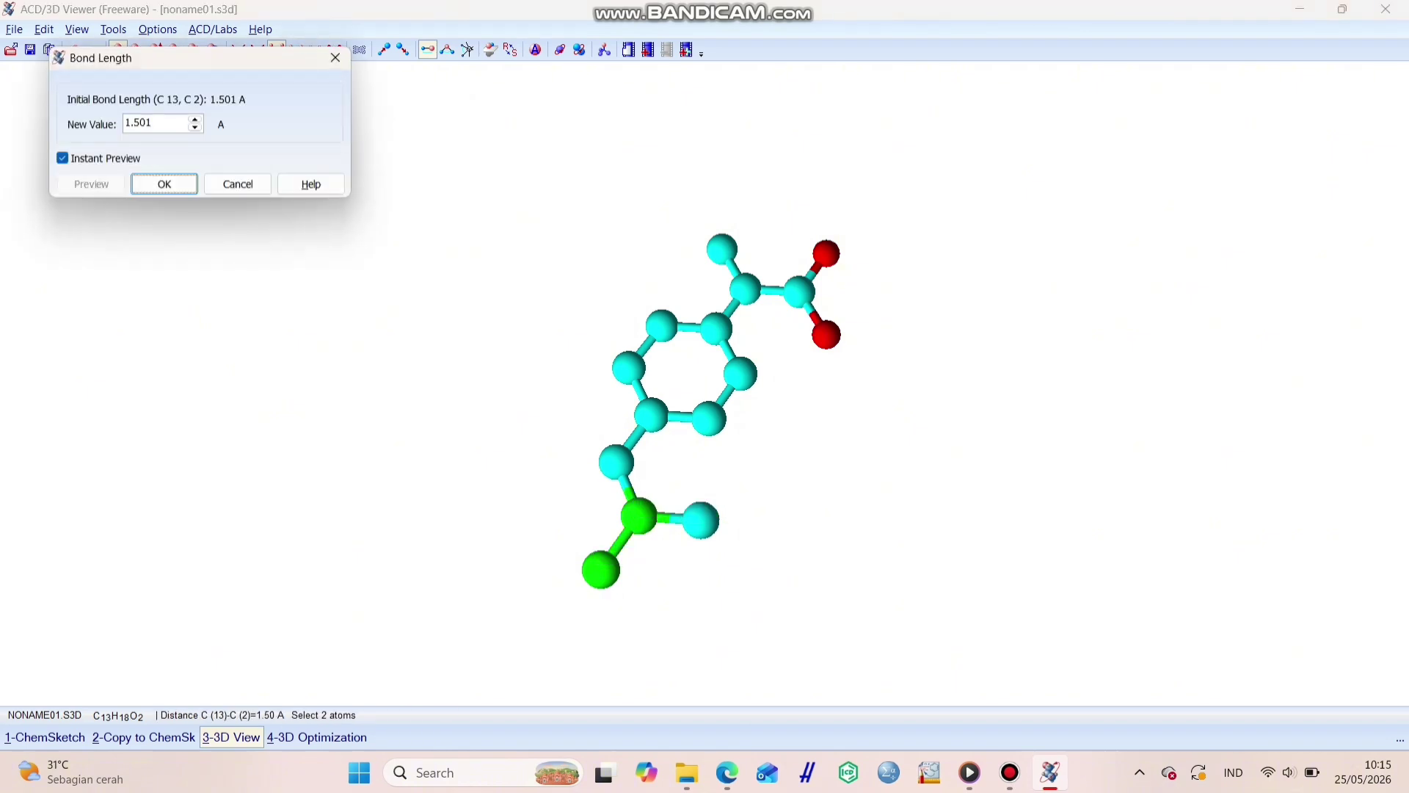
left_click(238, 183)
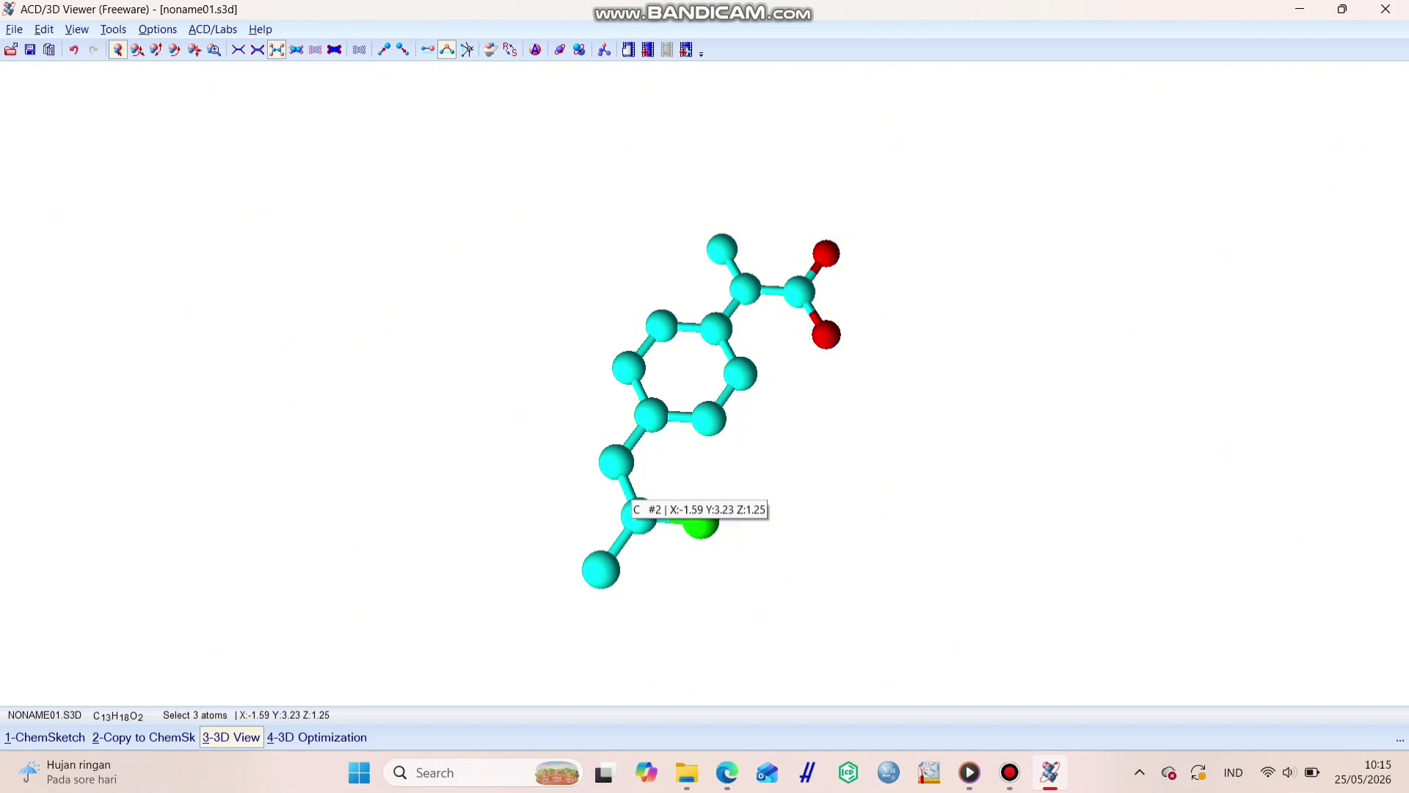
- Measure the bond angle formed by carbons 1, 2 and 13 at the branching end, leaving the angle unchanged
left_click(638, 516)
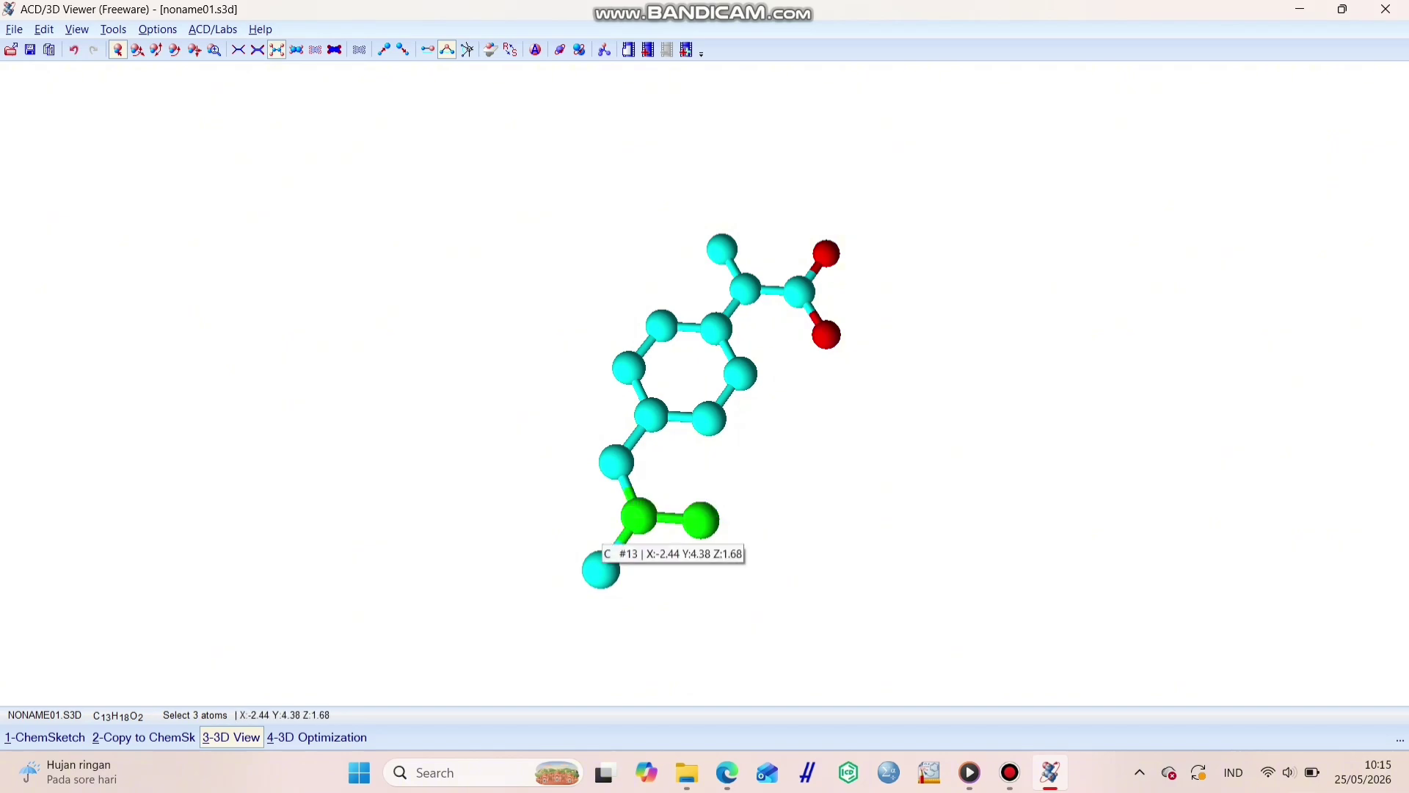
left_click(602, 569)
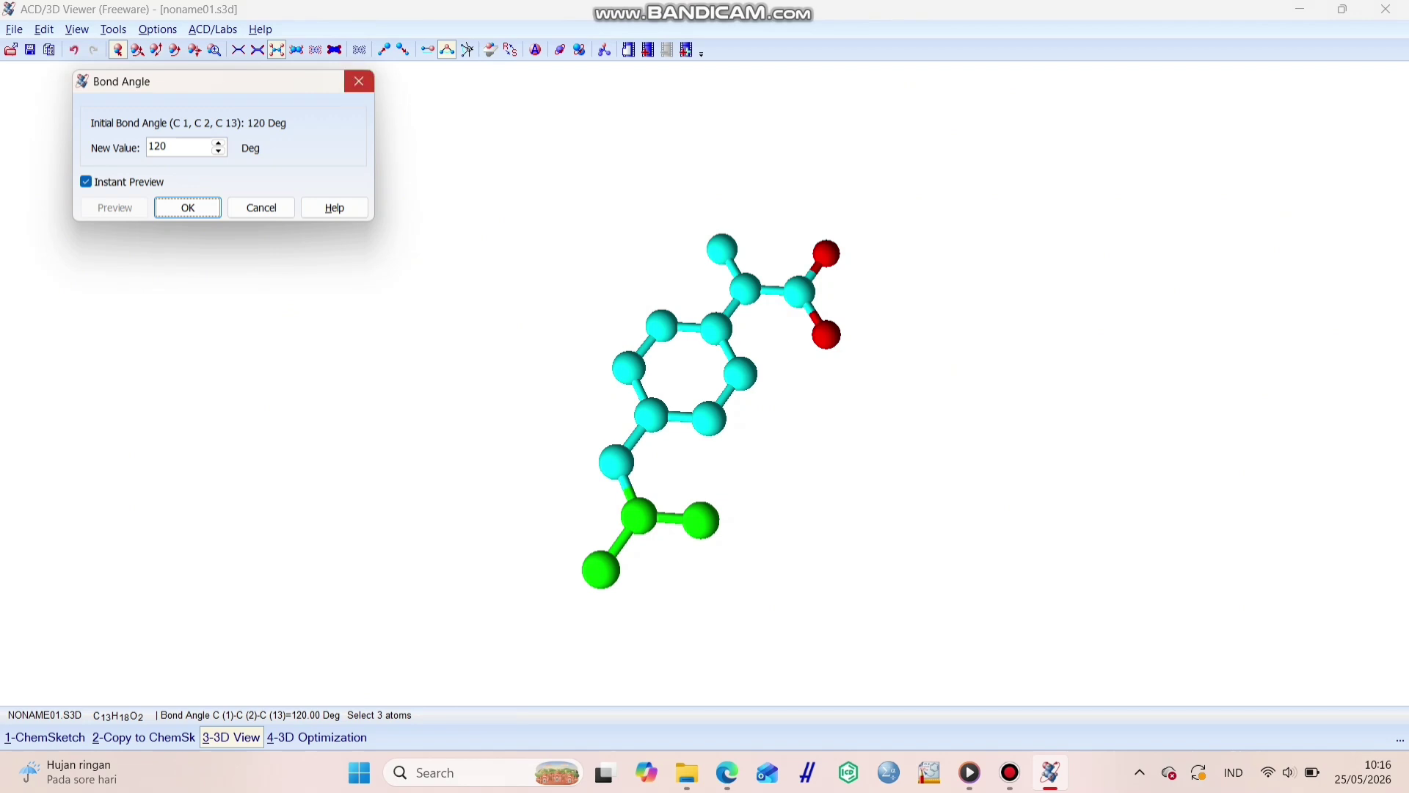
left_click(359, 81)
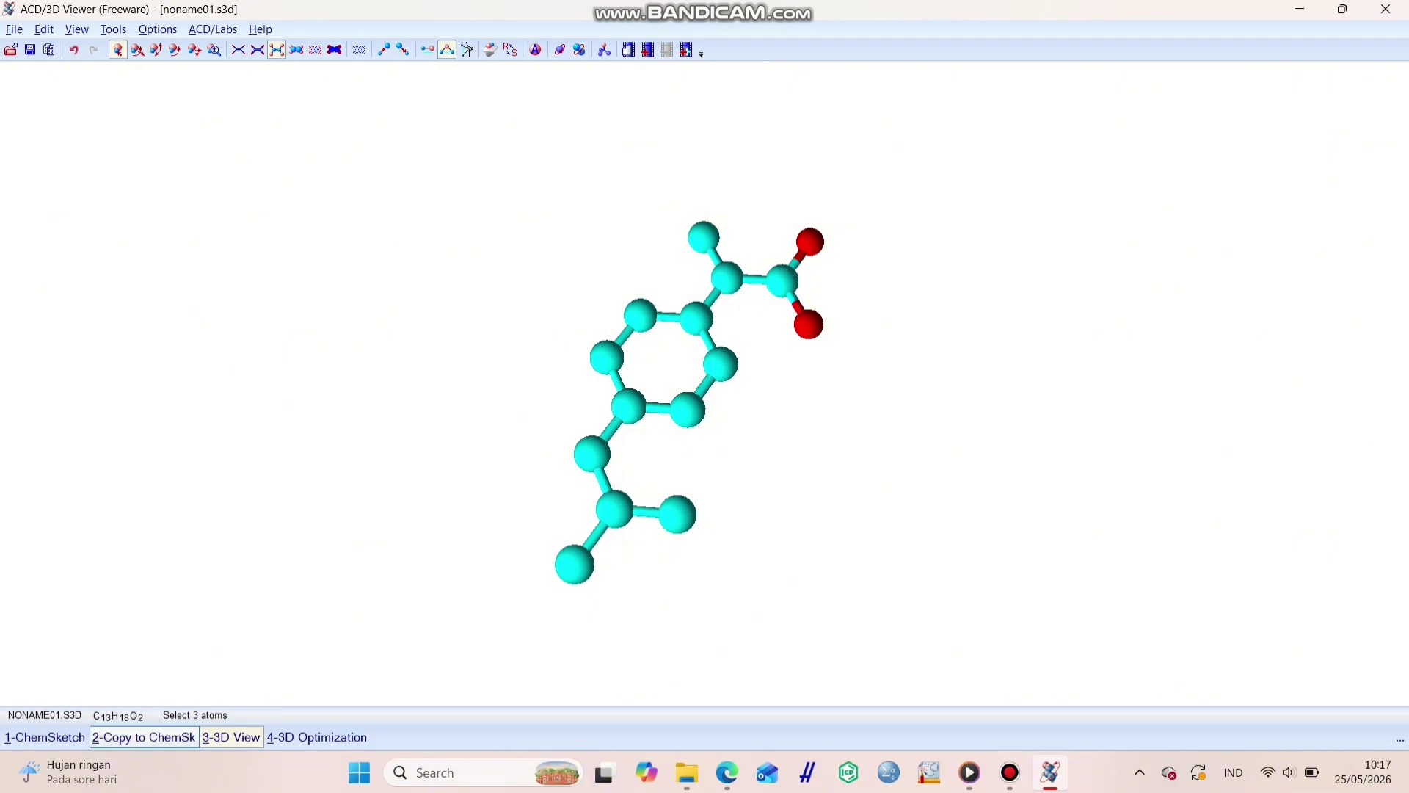
- Copy the 3D model back to ChemSketch as a structure and clear the selection on the page
left_click(144, 737)
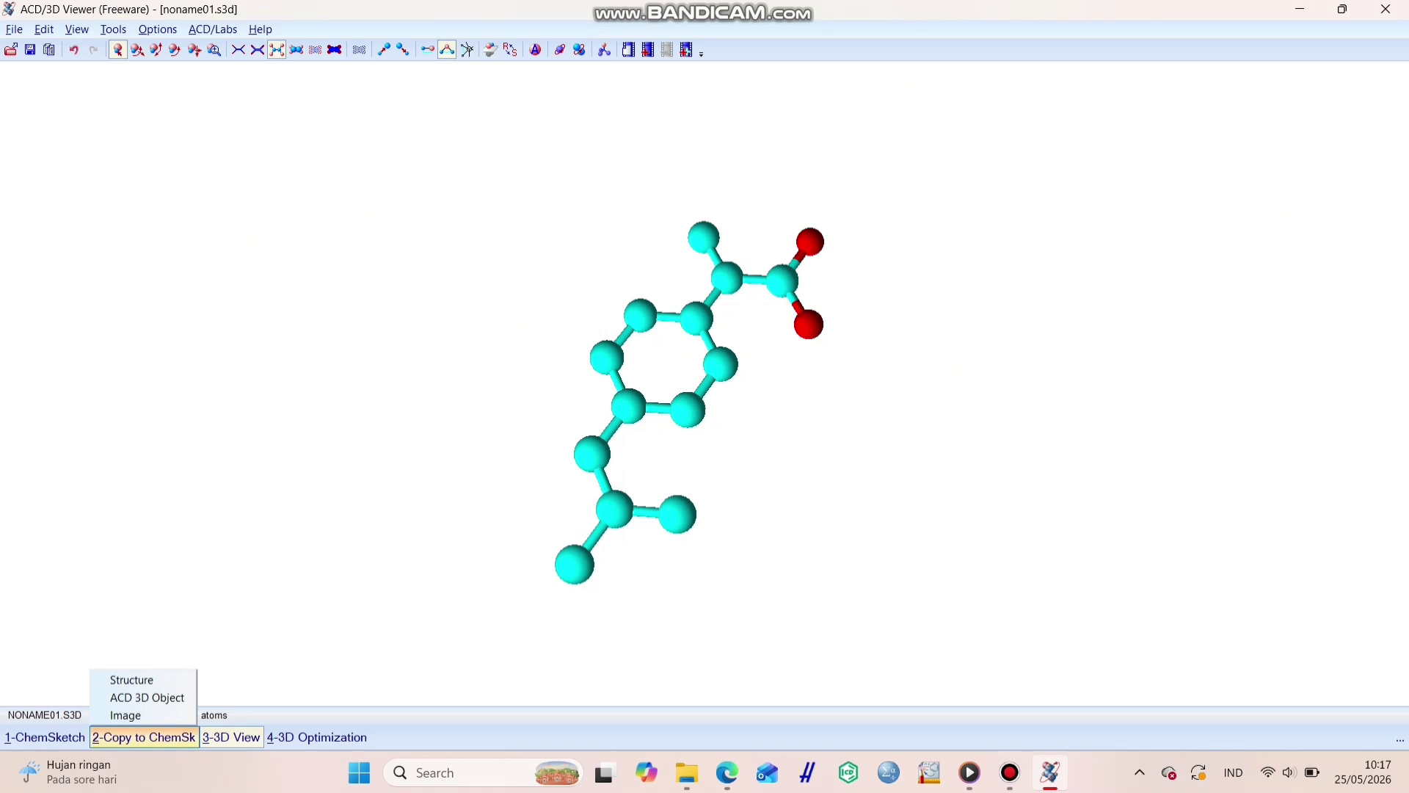
left_click(131, 679)
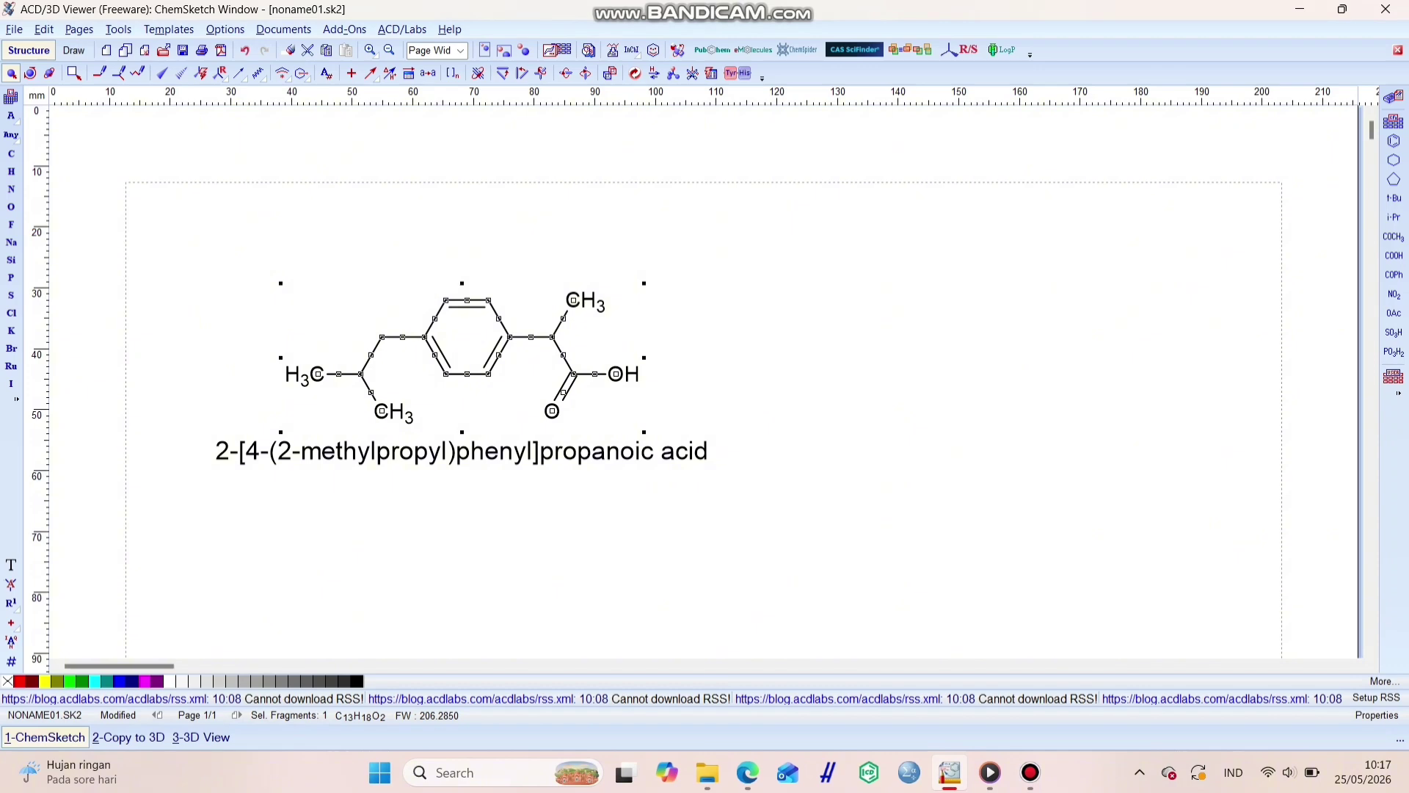
key("Escape")
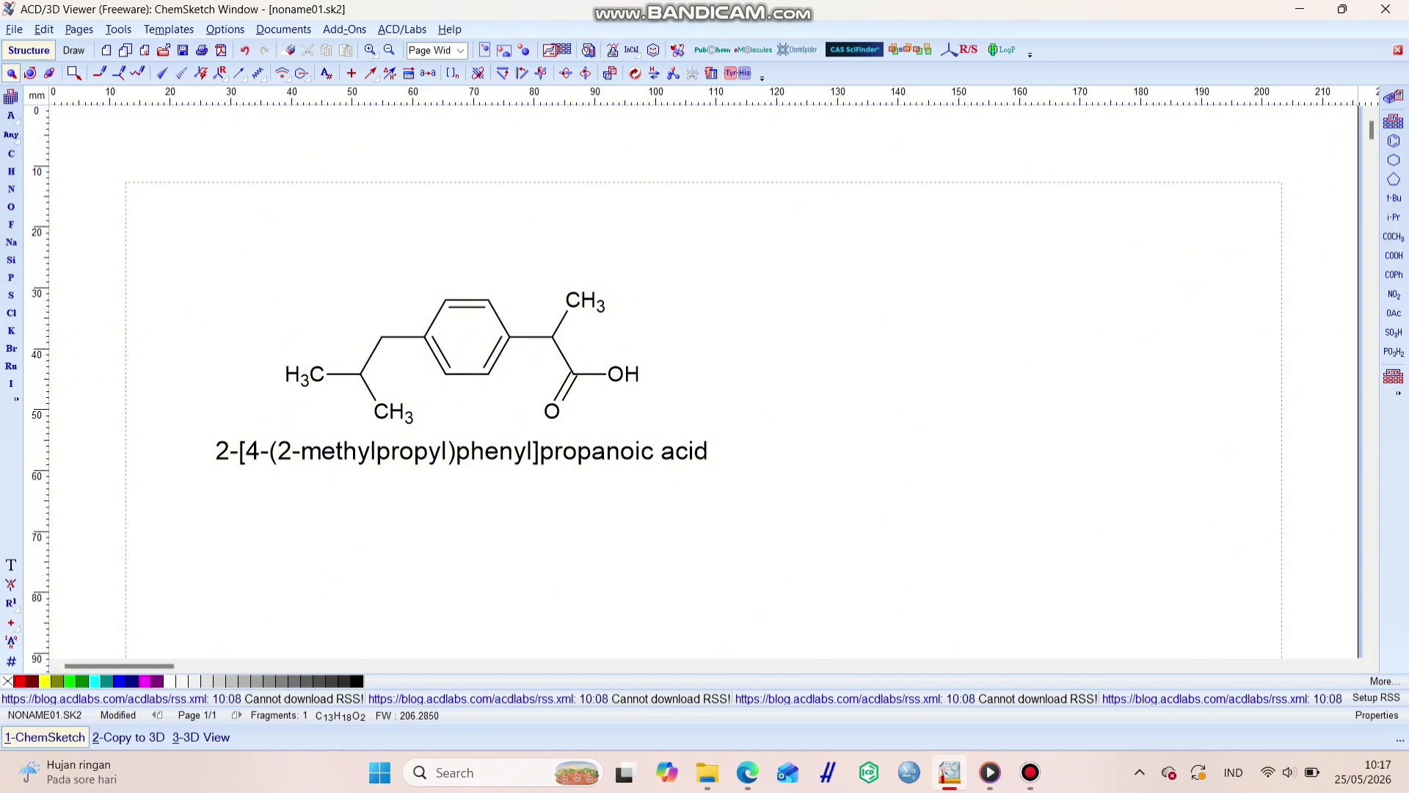
- Generate the stereoisomers of the drawn ibuprofen and place the hashed-bond isomer to the right of the original
left_click_drag(245, 239, 637, 428)
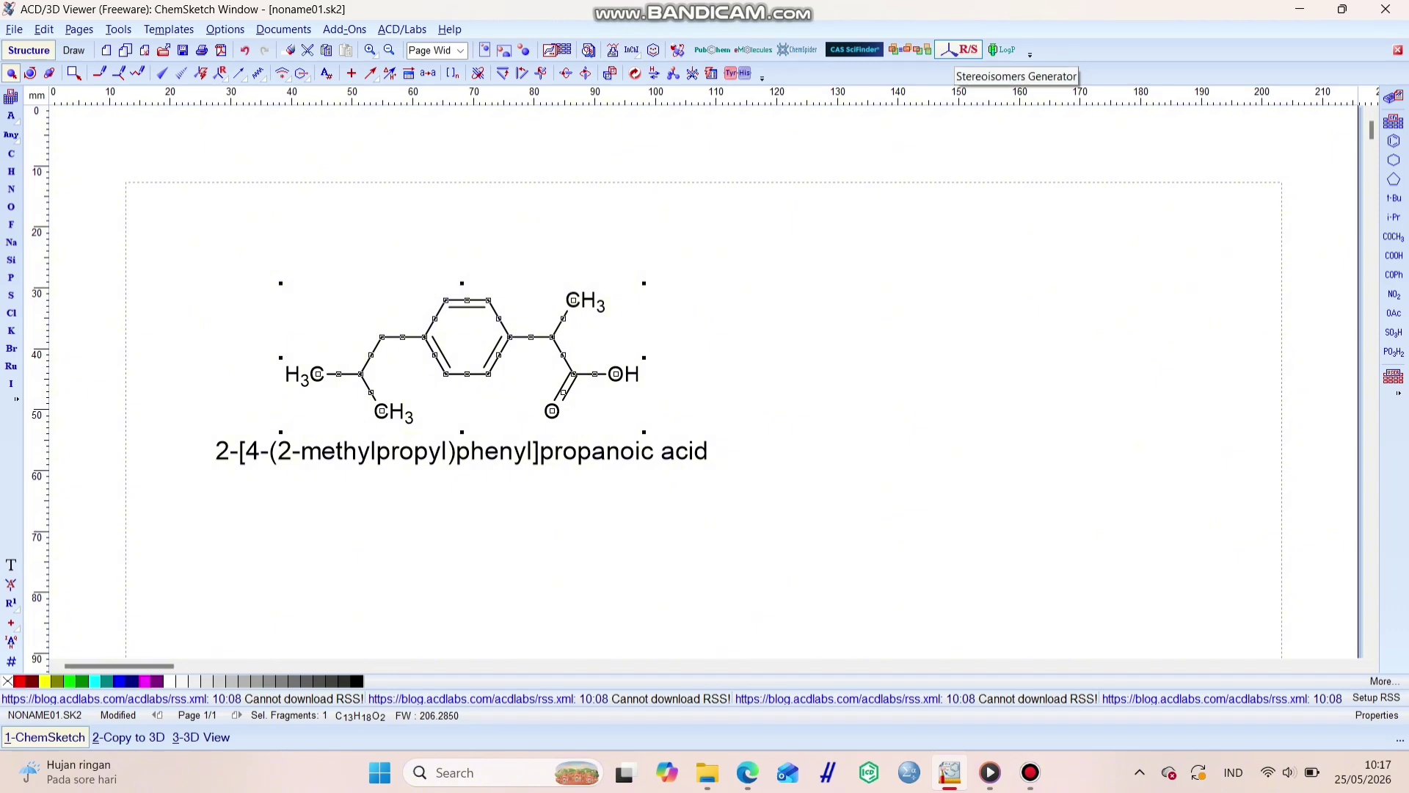
left_click(958, 49)
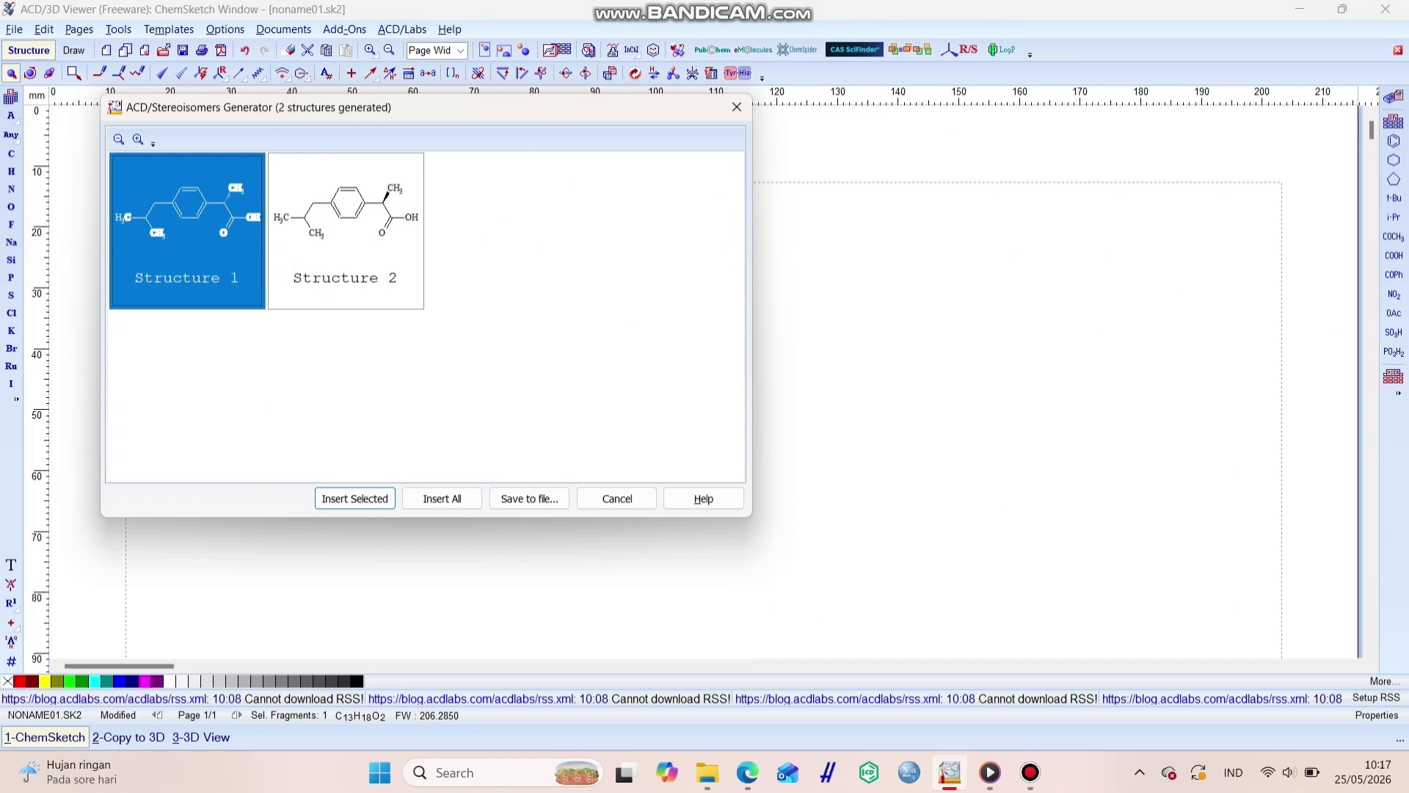
left_click(442, 498)
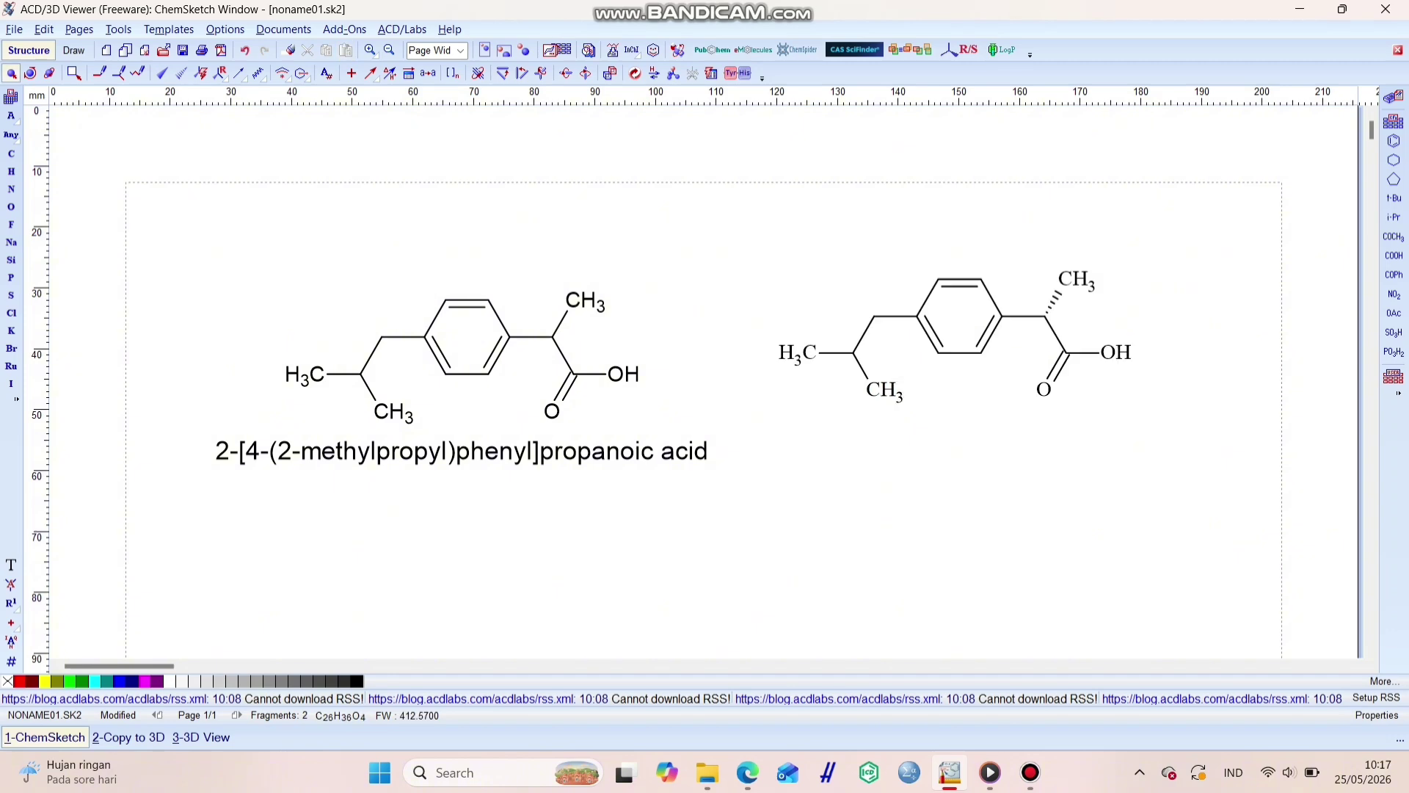
- Generate the stereoisomers of the original structure again and place only Structure 2 below the hashed-bond isomer
left_click_drag(240, 257, 705, 434)
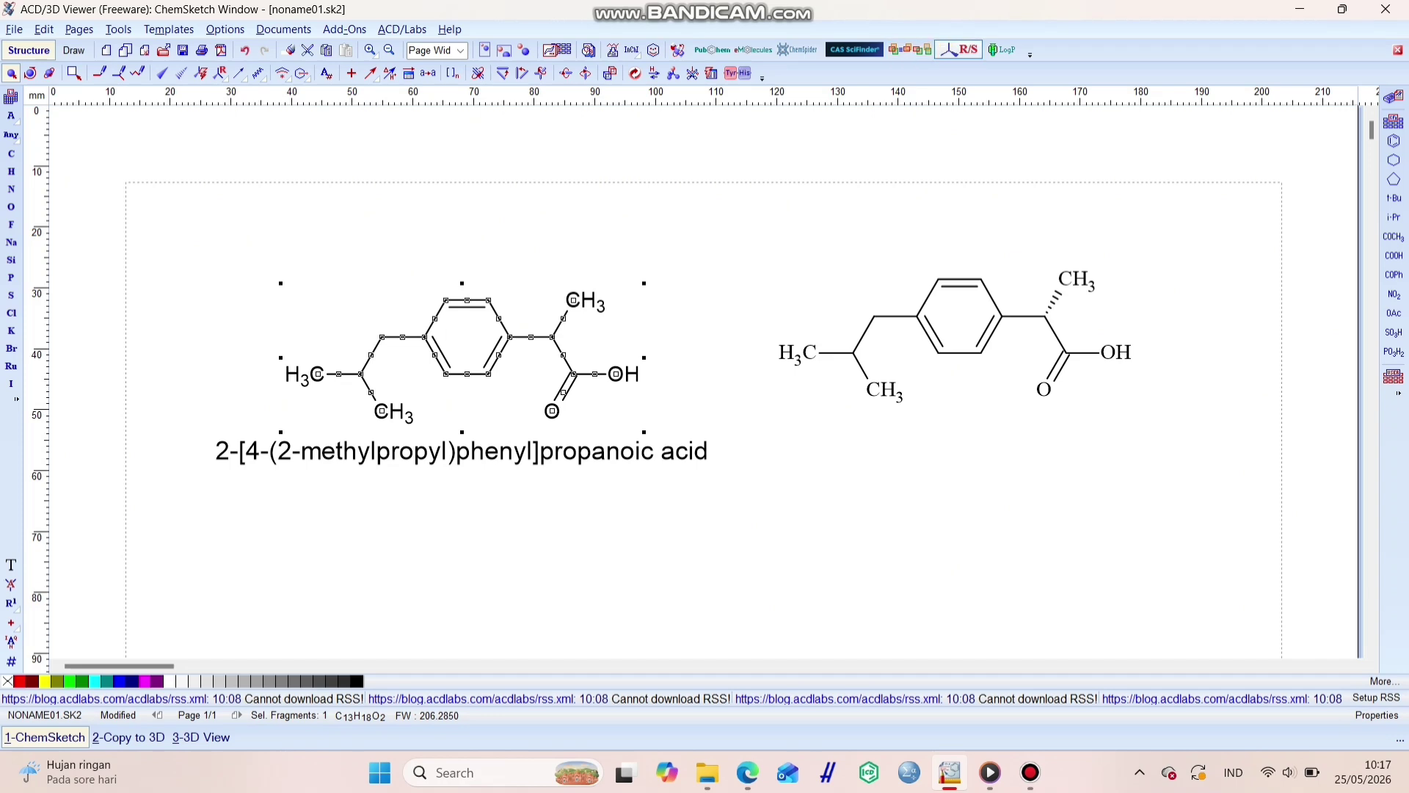
left_click(959, 49)
left_click(370, 255)
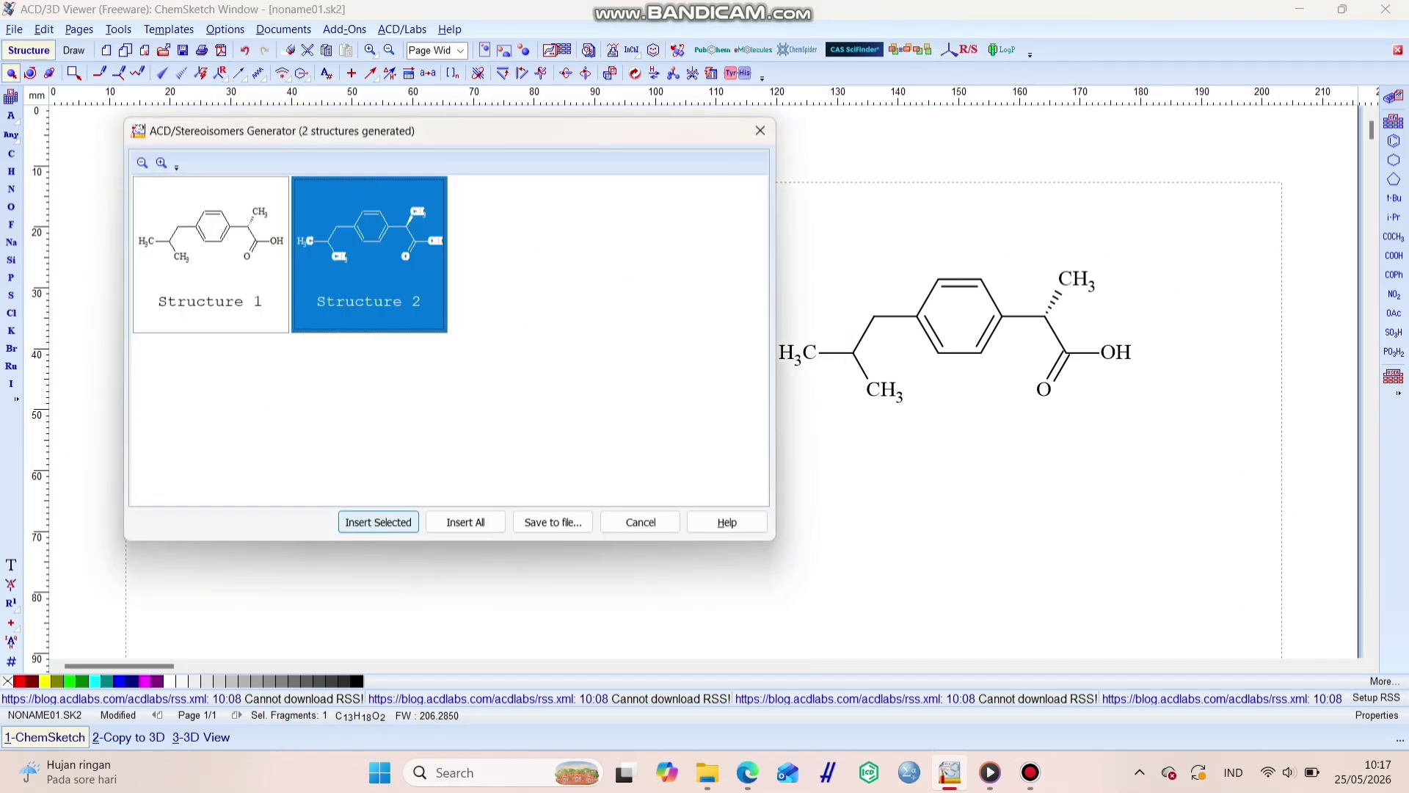
left_click(378, 522)
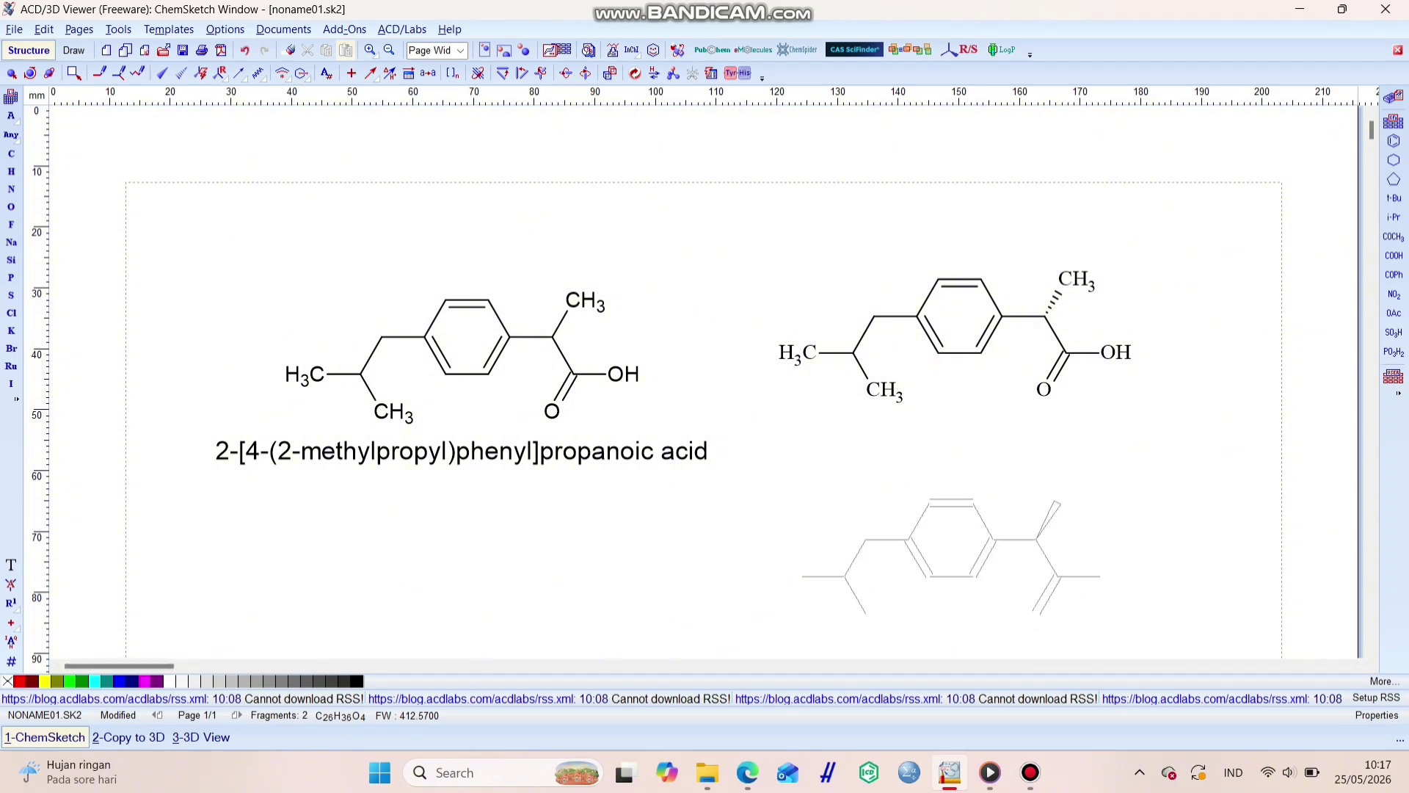
left_click(951, 556)
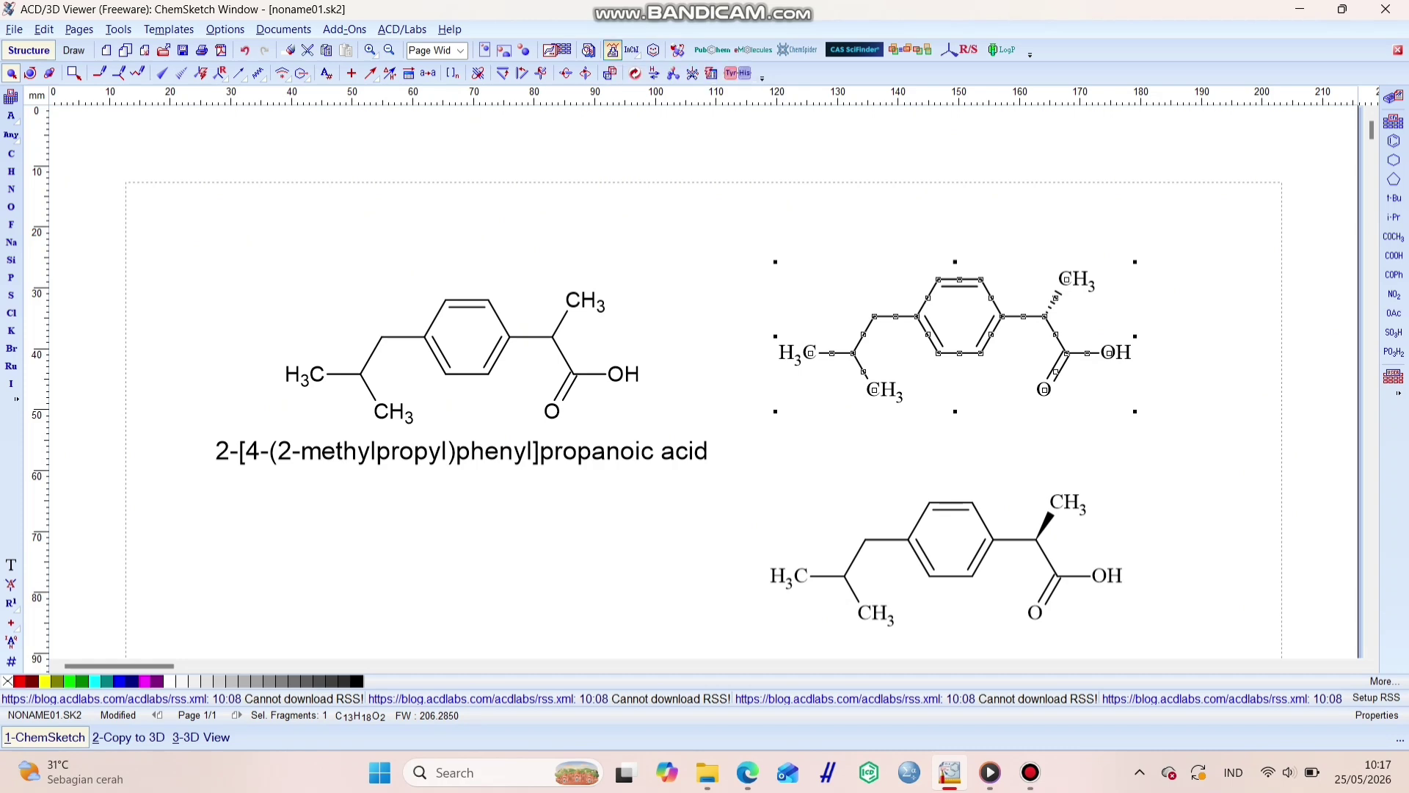
- Generate chemical names below the hashed-bond and wedge-bond stereoisomers
left_click(613, 49)
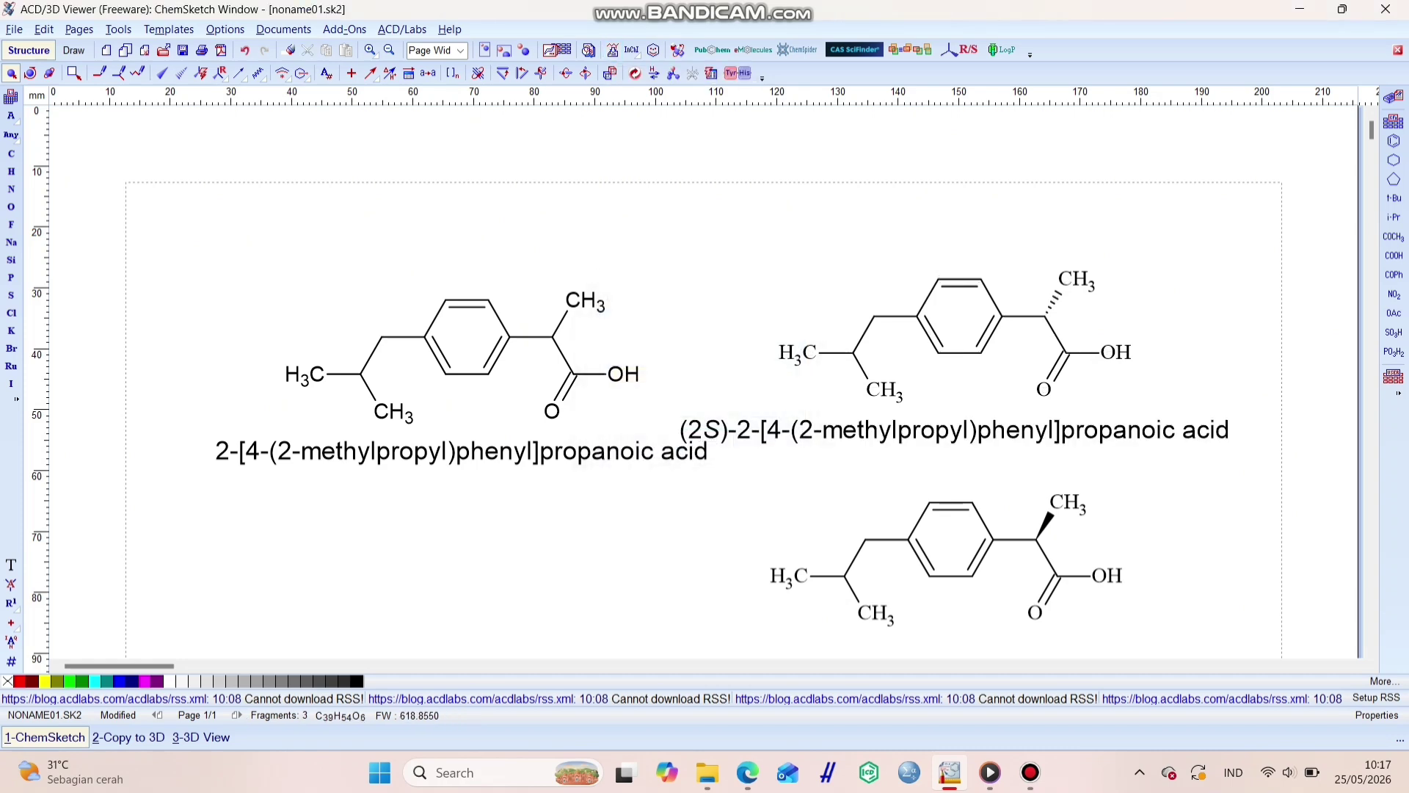
left_click_drag(740, 493, 1154, 646)
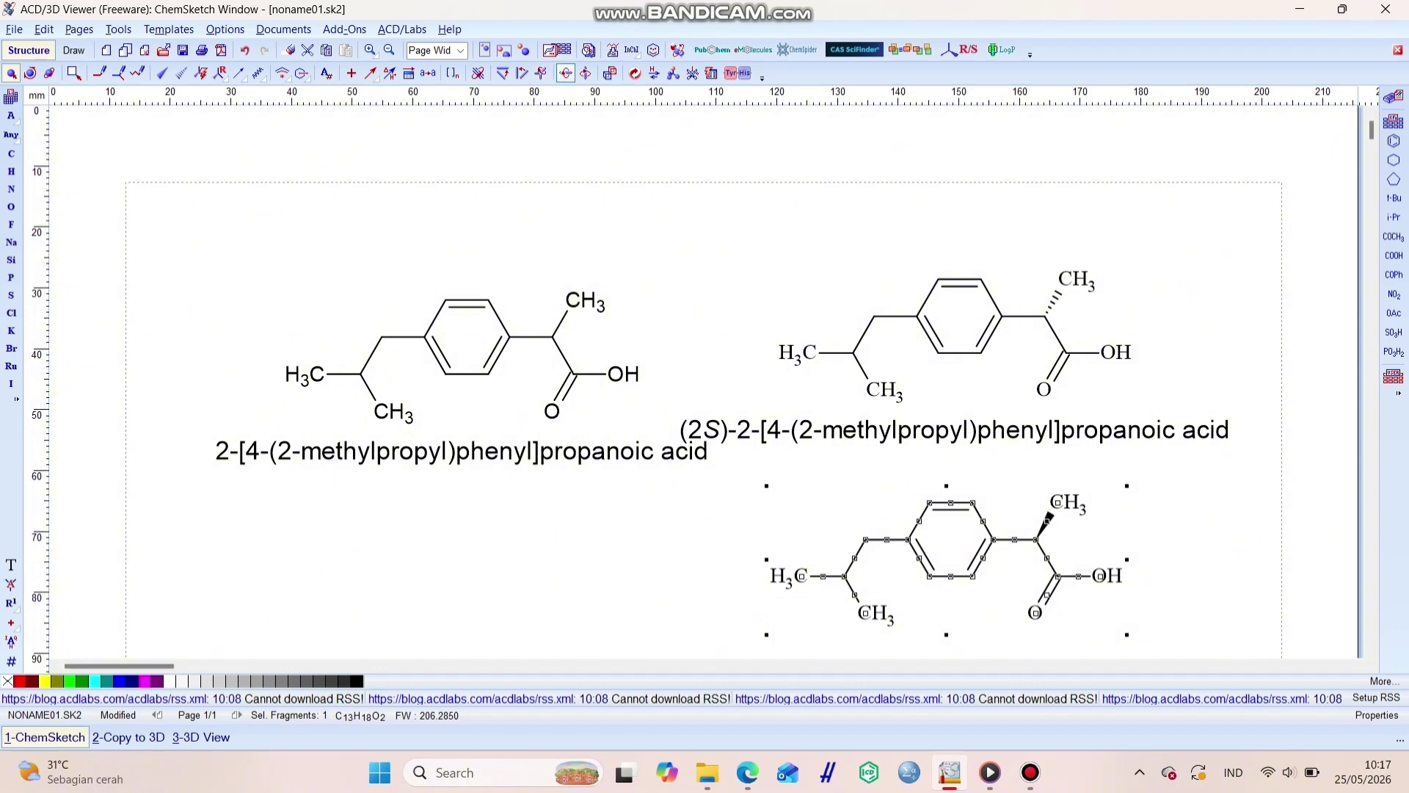
left_click(613, 50)
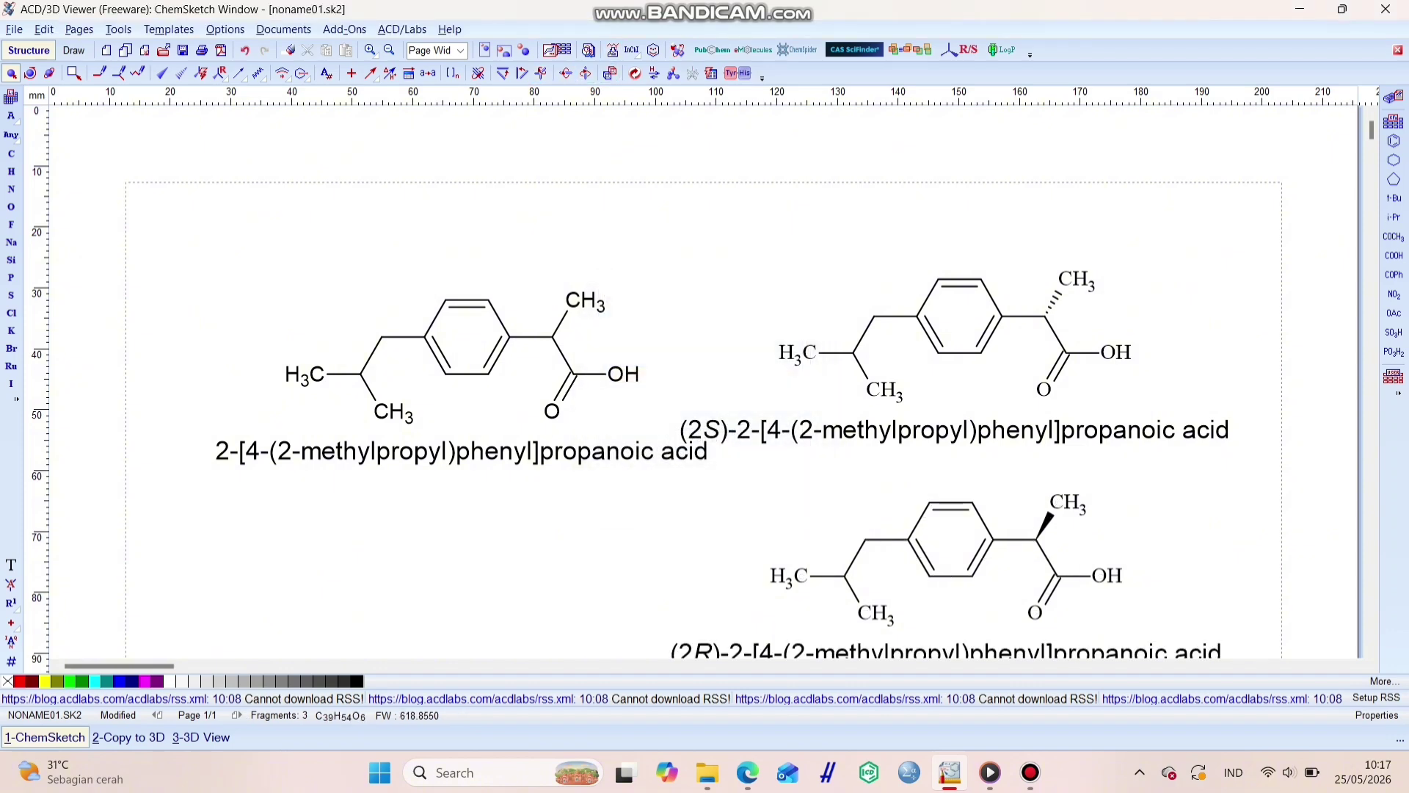
- Draw a zigzag carbon chain in an empty area farther down the page and attach a benzene ring to its end
scroll(705, 374, "down", 3)
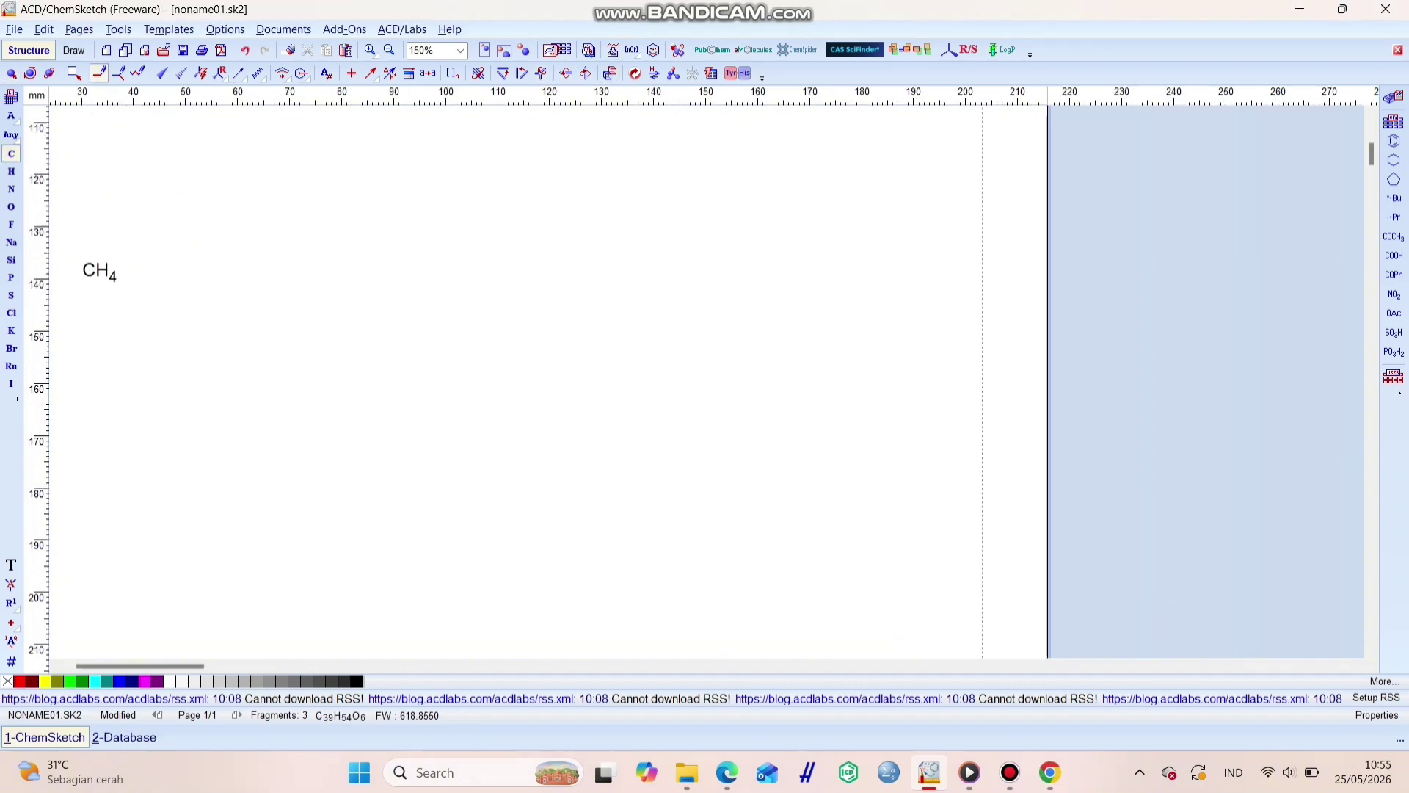
left_click(79, 271)
left_click(160, 232)
left_click(206, 273)
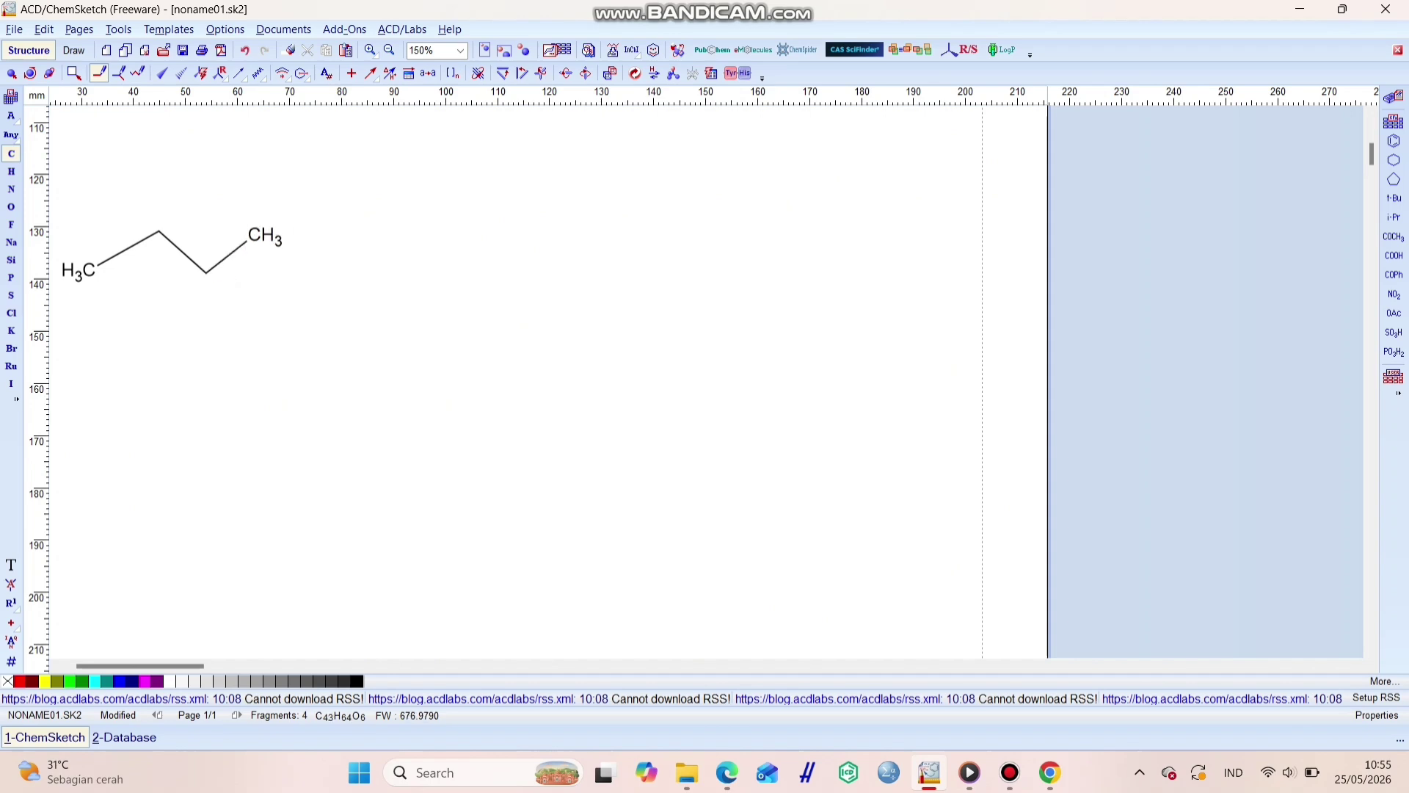
left_click(1394, 141)
left_click(255, 235)
- Add a carbon side chain opposite the first chain on the ring and a methyl branch on each chain
left_click(318, 196)
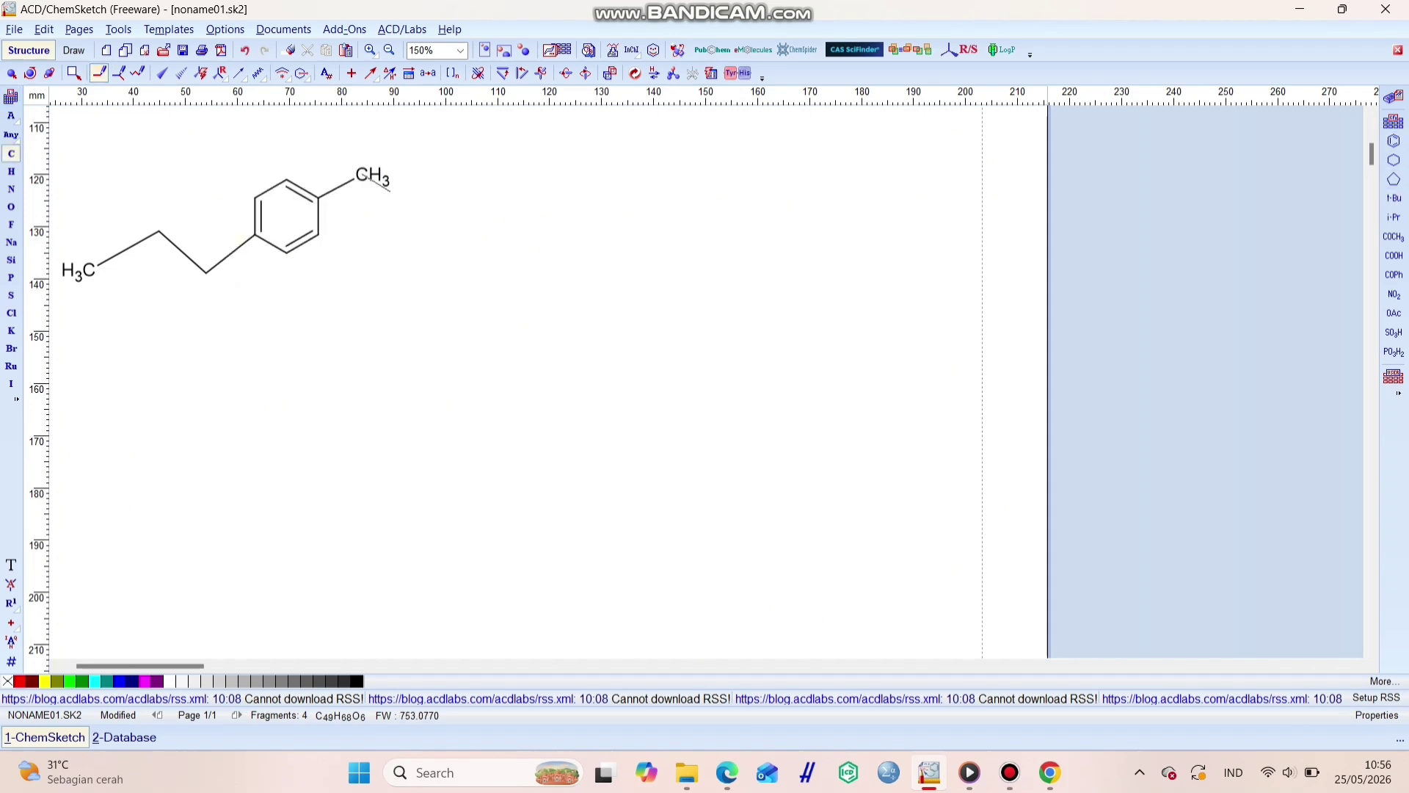
left_click(376, 178)
left_click(400, 197)
left_click(160, 232)
left_click(363, 174)
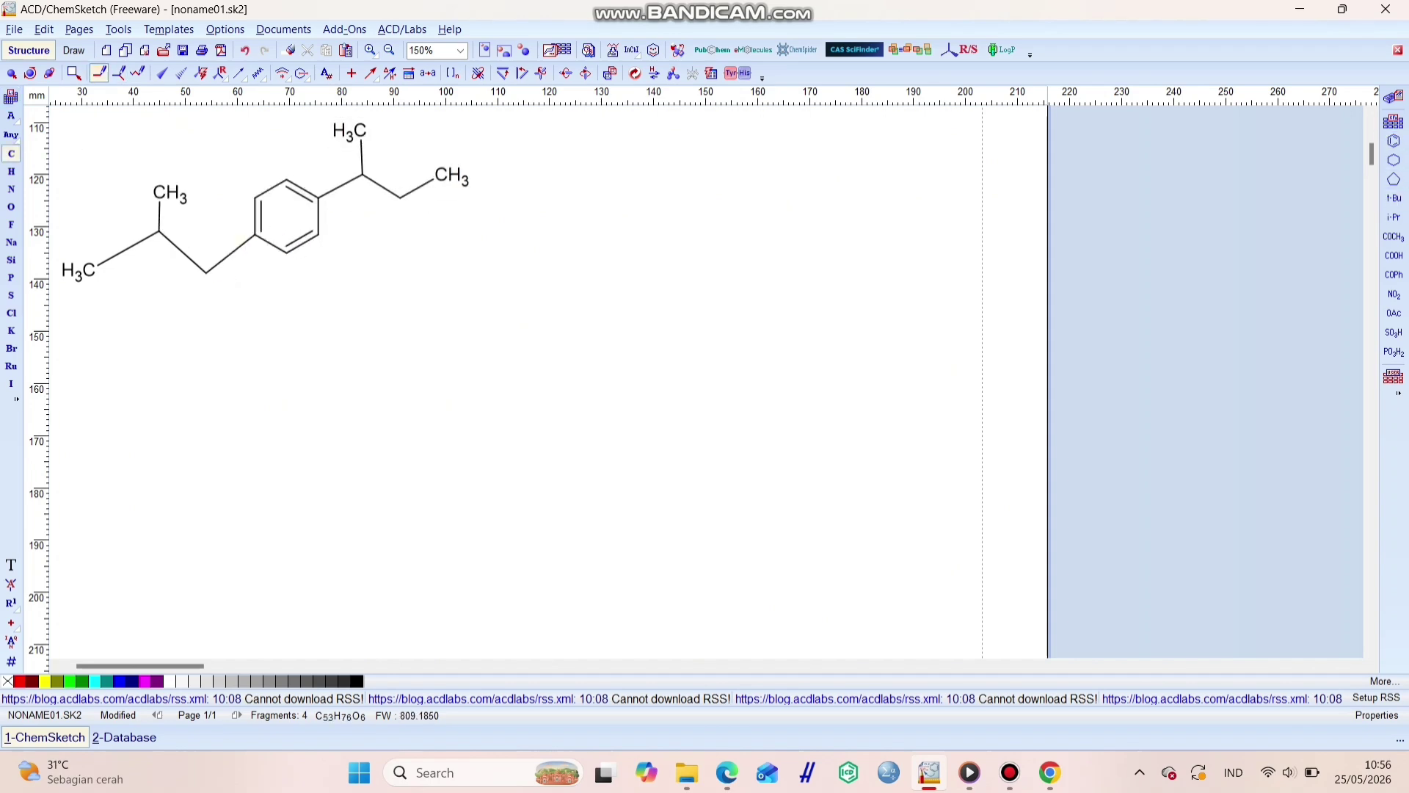
- Convert the end of the new side chain into a carboxylic acid with a hydroxyl and a double-bonded oxygen
left_click(11, 207)
left_click(442, 176)
left_click_drag(401, 198, 404, 240)
left_click(403, 220)
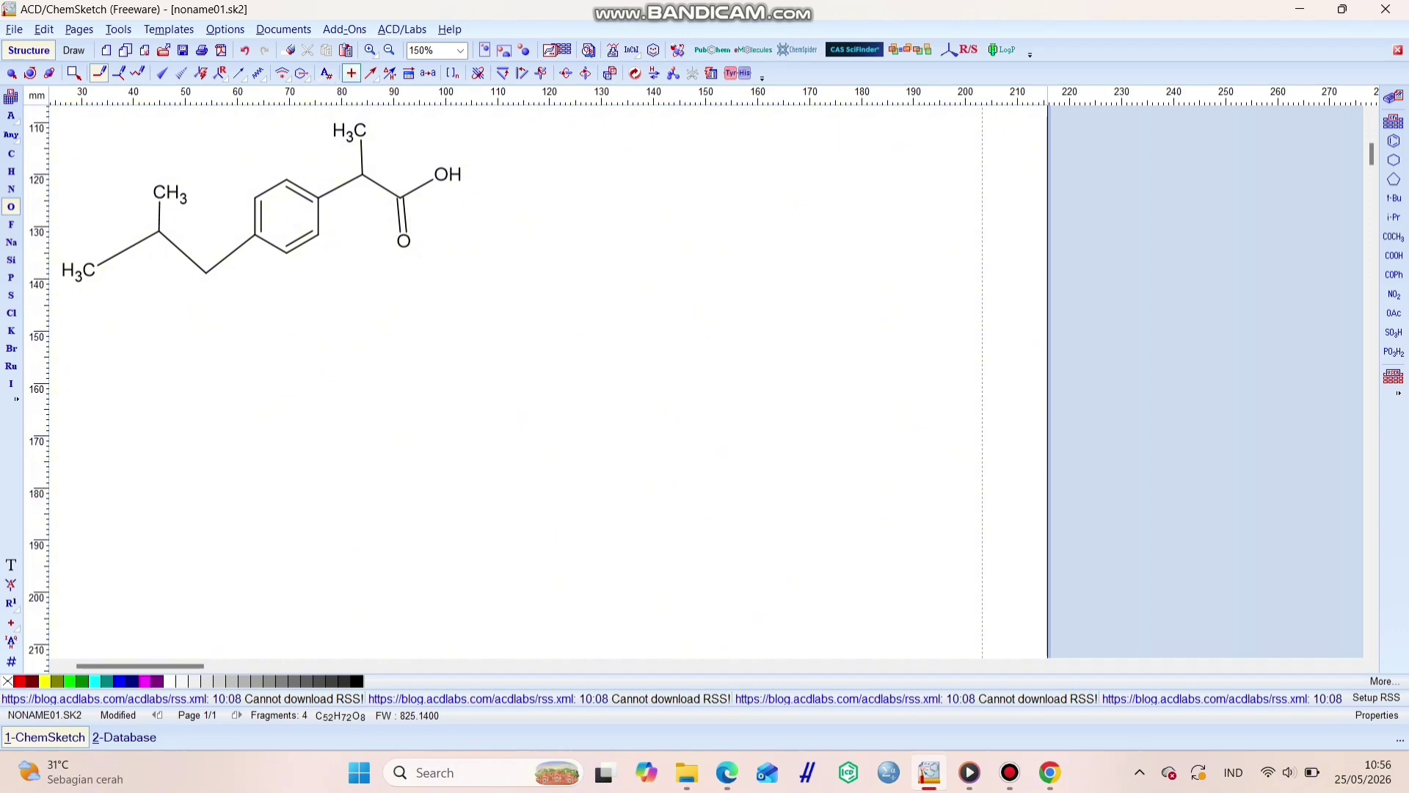
- Add a plus sign to the right of ibuprofen and draw ethanol beside it
left_click(351, 74)
left_click(521, 223)
left_click(99, 74)
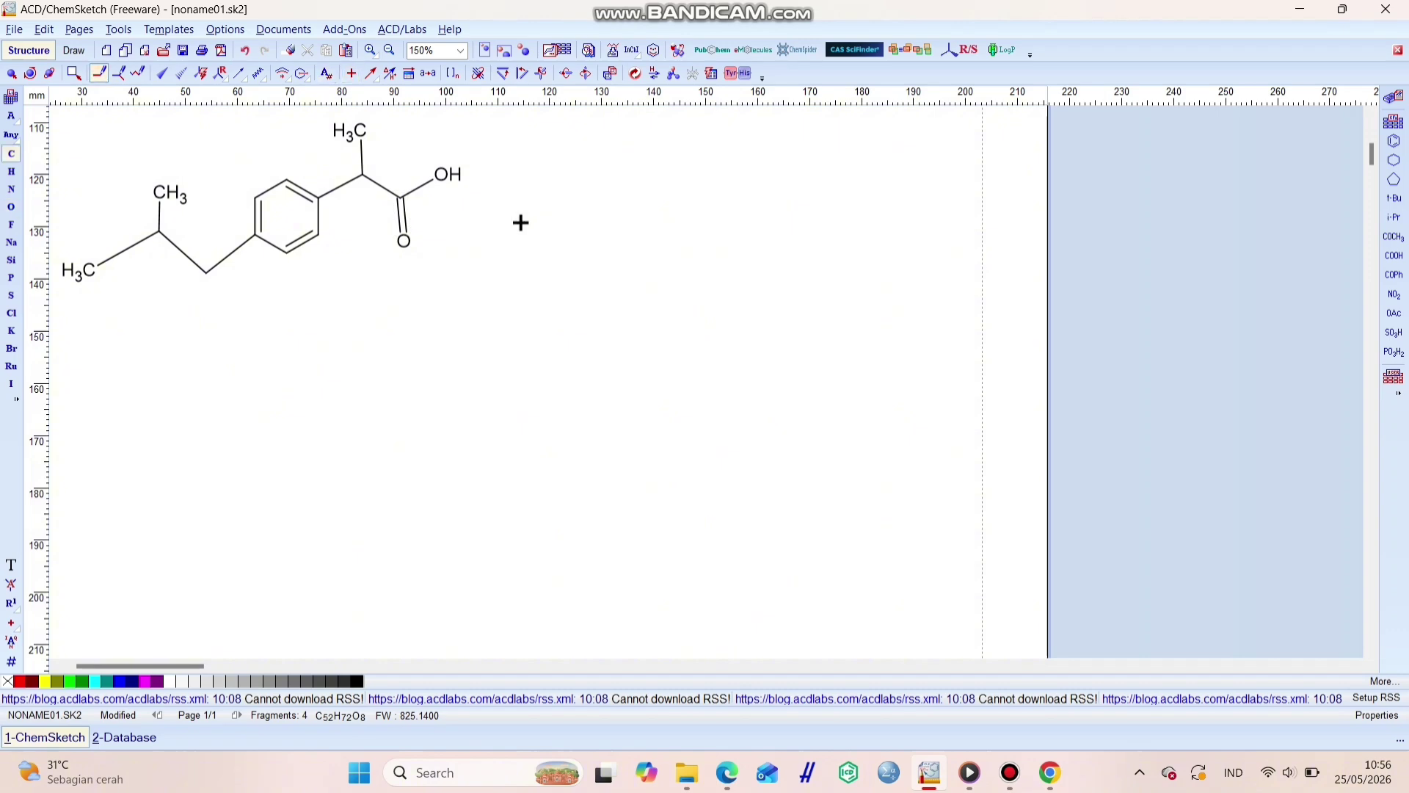
mouse_move(558, 234)
left_mouse_down()
mouse_move(615, 196)
mouse_move(672, 234)
left_mouse_up()
left_click(11, 207)
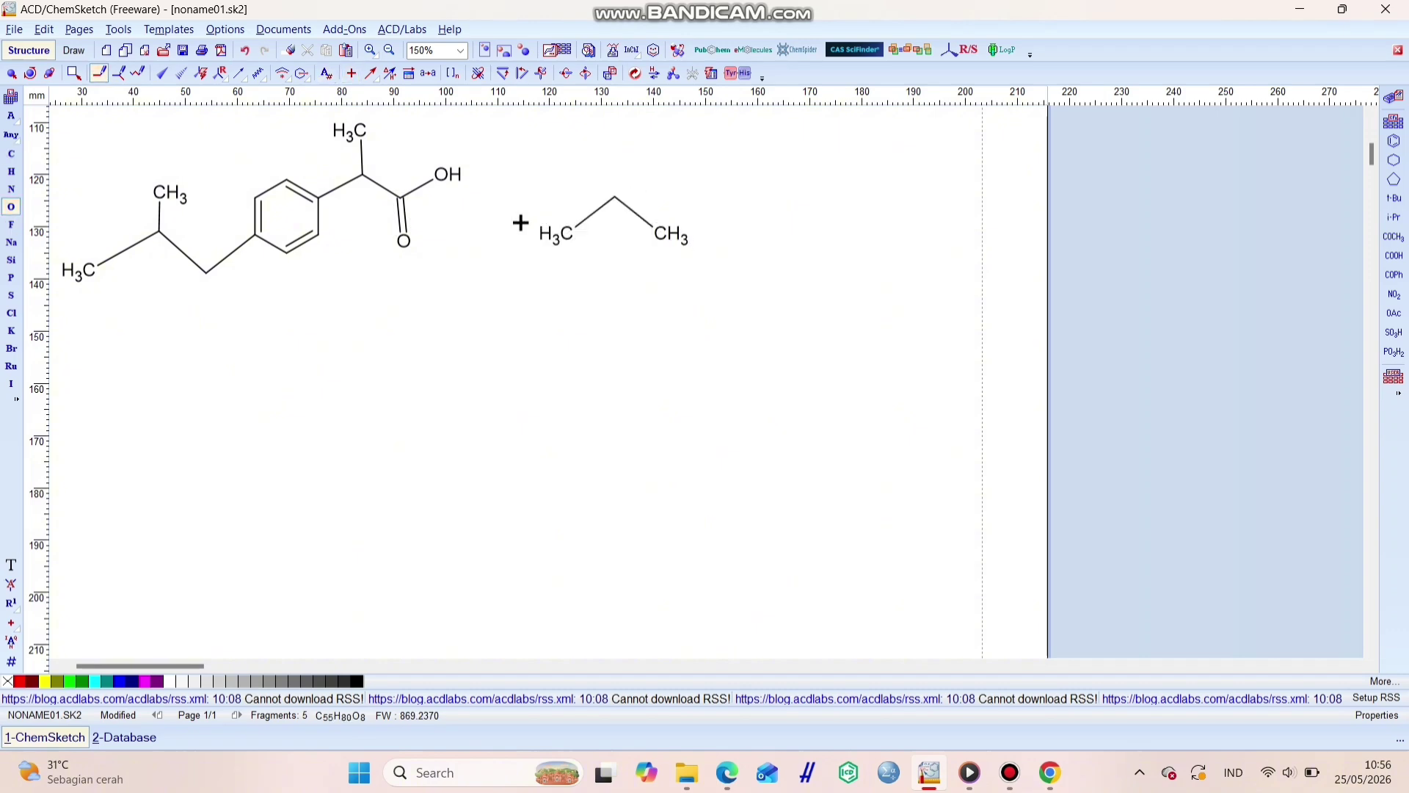
left_click(667, 234)
- Draw a downward reaction arrow below the reactants and start the product with a methyl-branched carbon chain
left_click(371, 73)
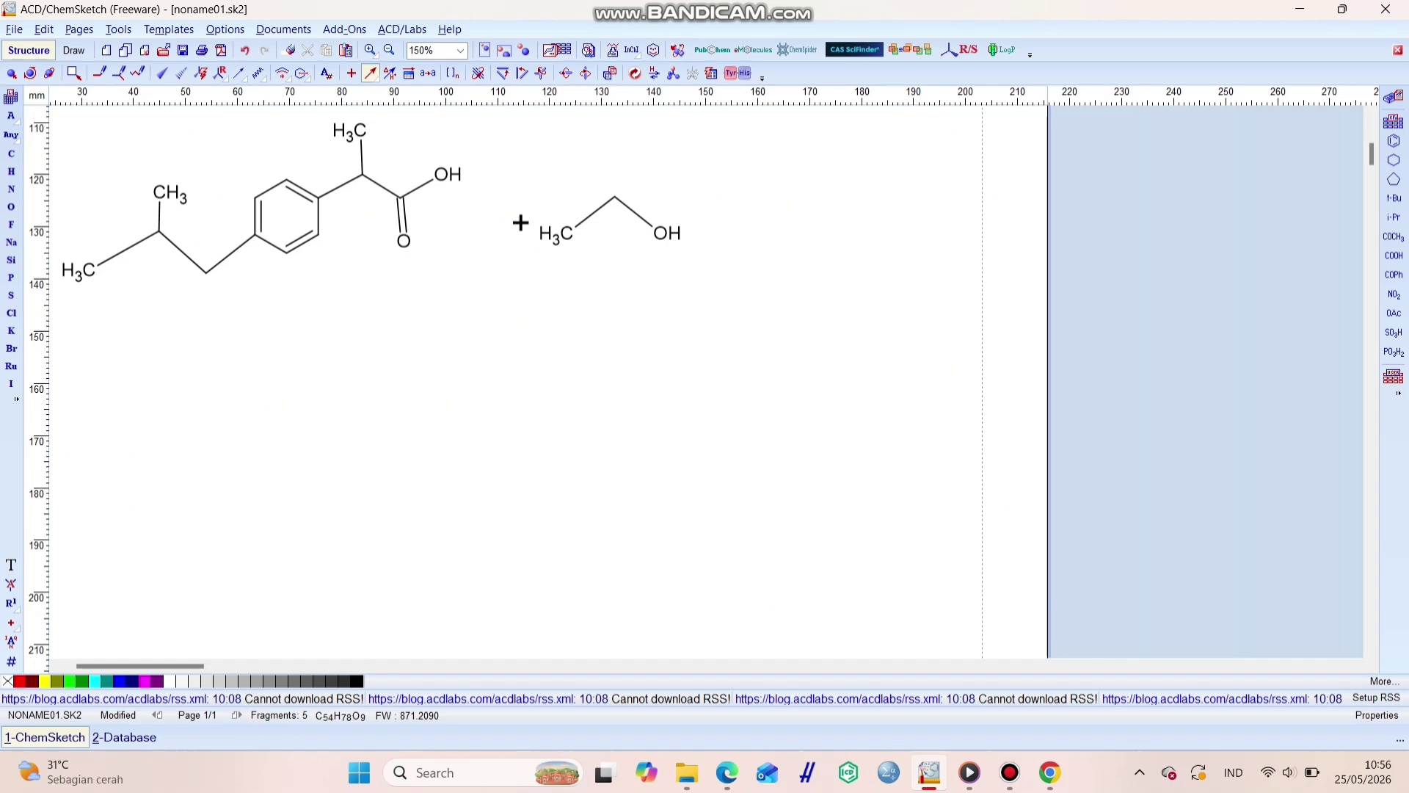
left_click_drag(594, 348, 594, 398)
left_click(99, 73)
left_click(11, 154)
mouse_move(213, 558)
left_mouse_down()
mouse_move(272, 525)
mouse_move(271, 473)
left_mouse_up()
mouse_move(272, 525)
left_mouse_down()
mouse_move(311, 551)
mouse_move(360, 533)
left_mouse_up()
- Attach a benzene ring to the product's chain and add a methyl-branched carbon side chain on the ring's opposite side
left_click(1394, 141)
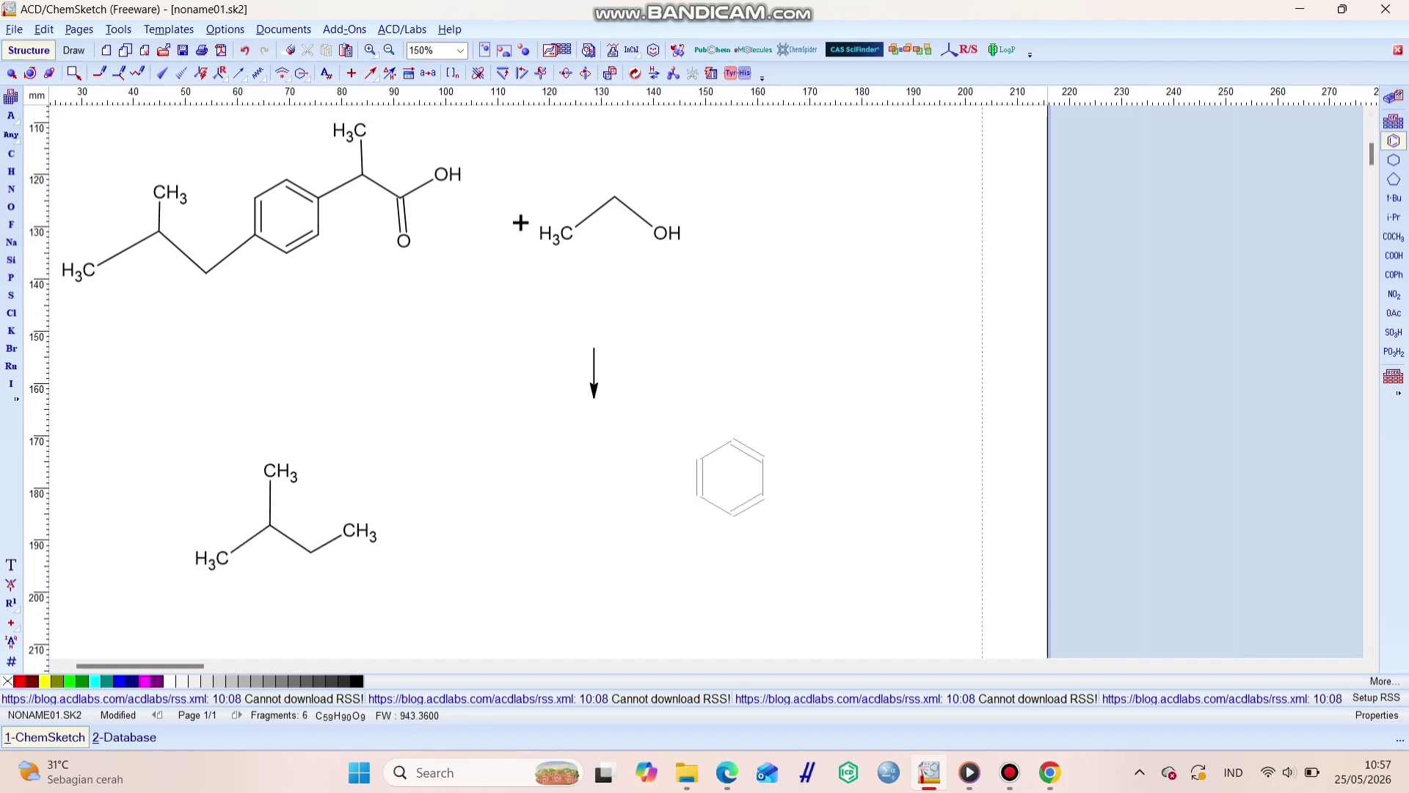
left_click(358, 533)
left_click(413, 497)
left_click(442, 476)
left_click(462, 485)
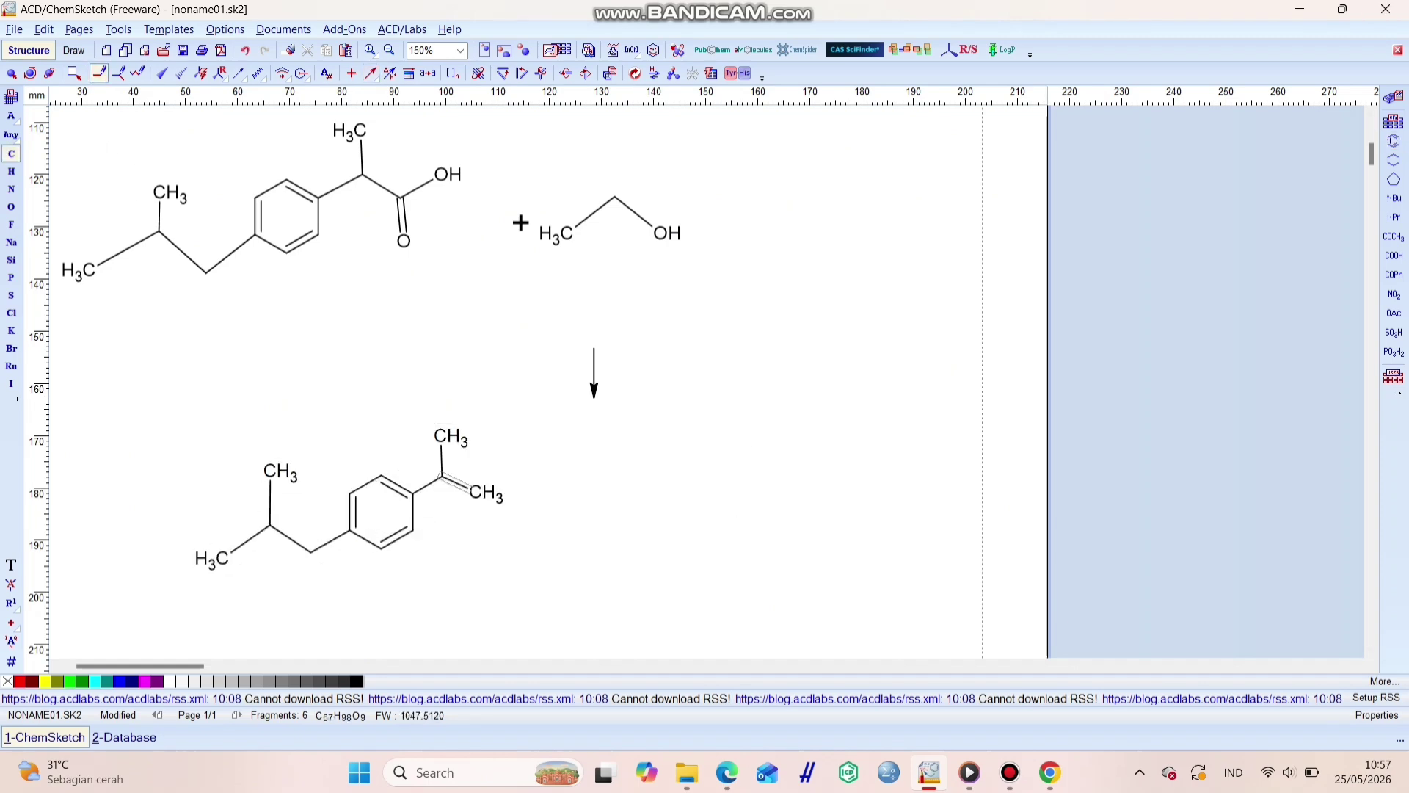
left_click(457, 485)
- Complete the product's carboxyl group with a single-bonded and a double-bonded oxygen
left_click(11, 207)
left_click_drag(476, 492, 475, 523)
left_click(475, 508)
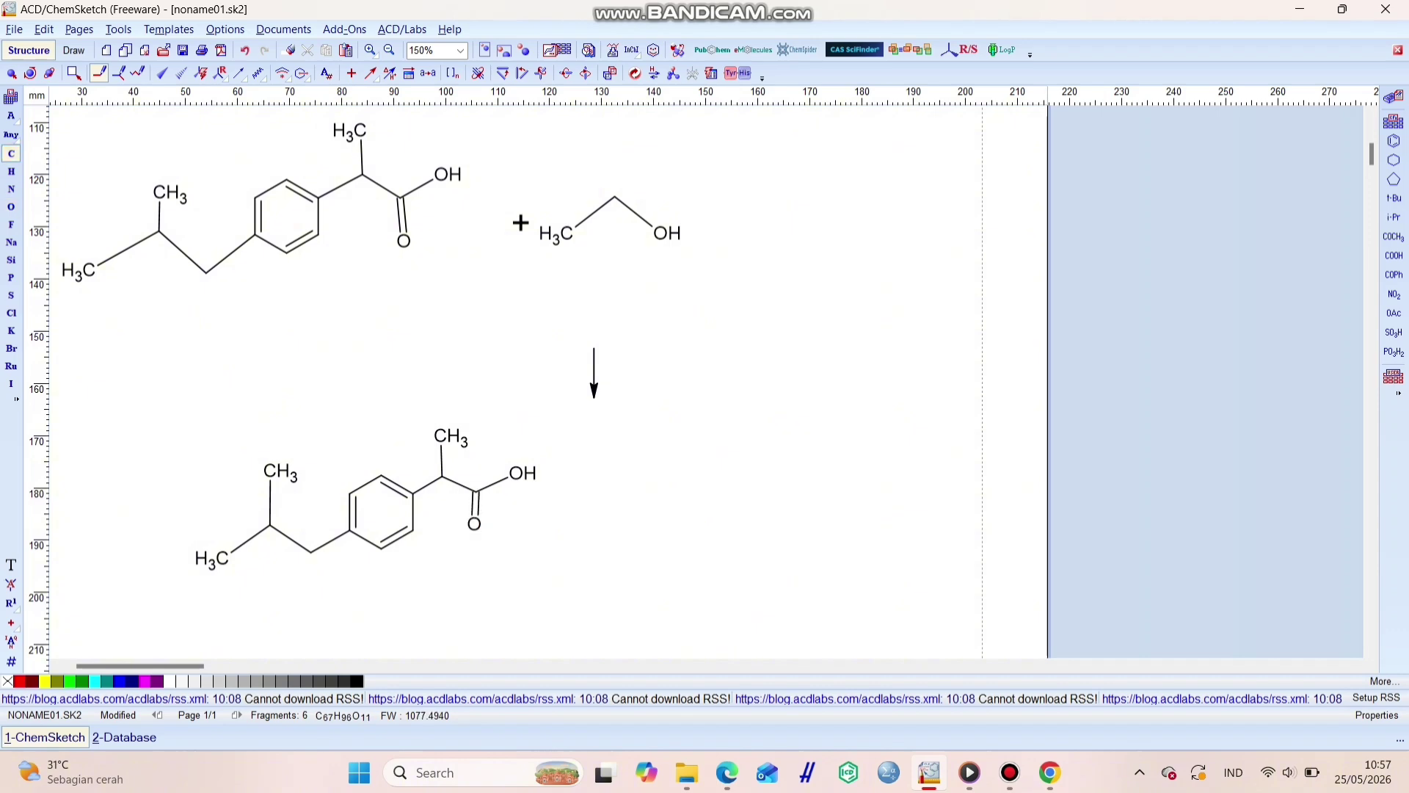
- Extend the product's hydroxyl oxygen into an ethyl ester and place a lone oxygen for water after a plus sign
mouse_move(523, 474)
left_mouse_down()
mouse_move(558, 499)
mouse_move(607, 479)
left_mouse_up()
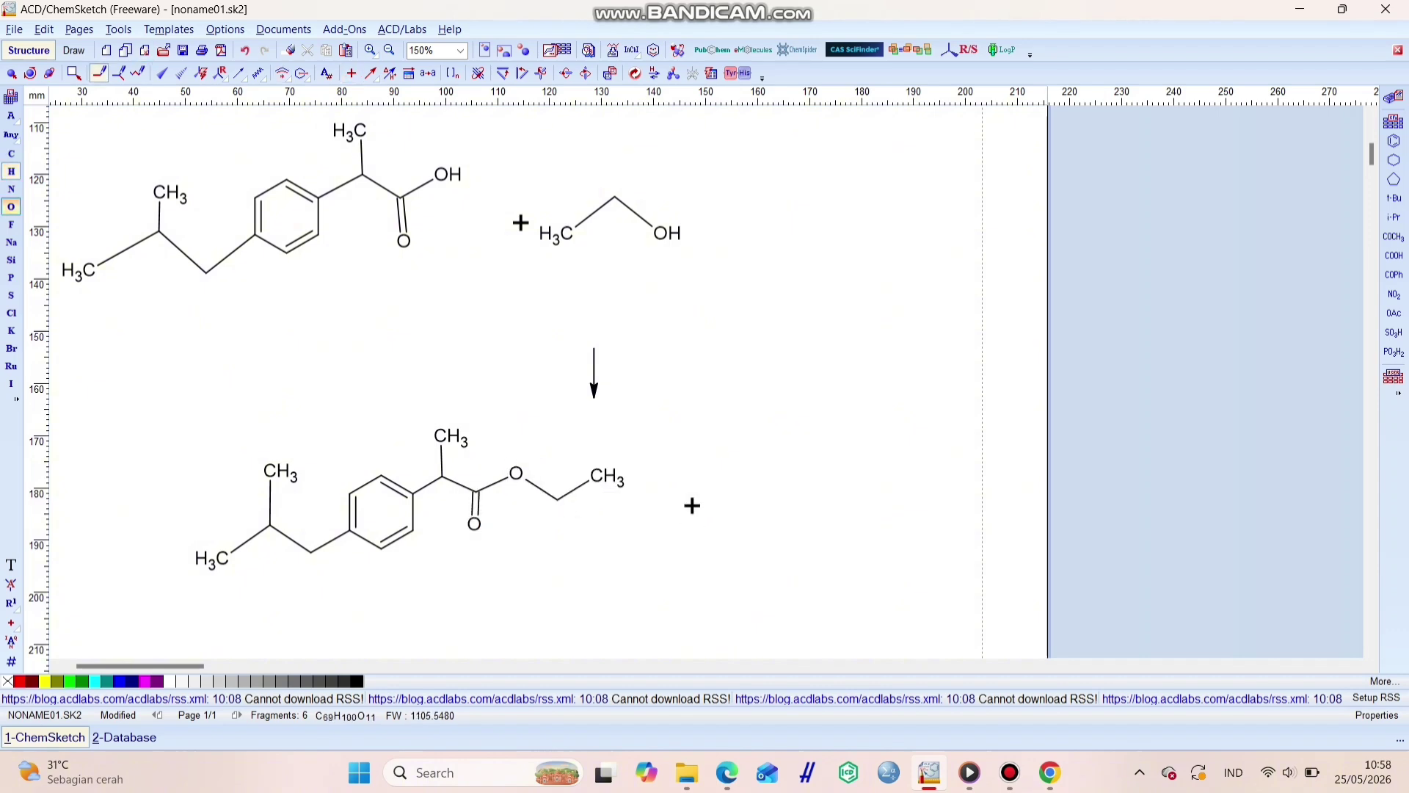
left_click(800, 487)
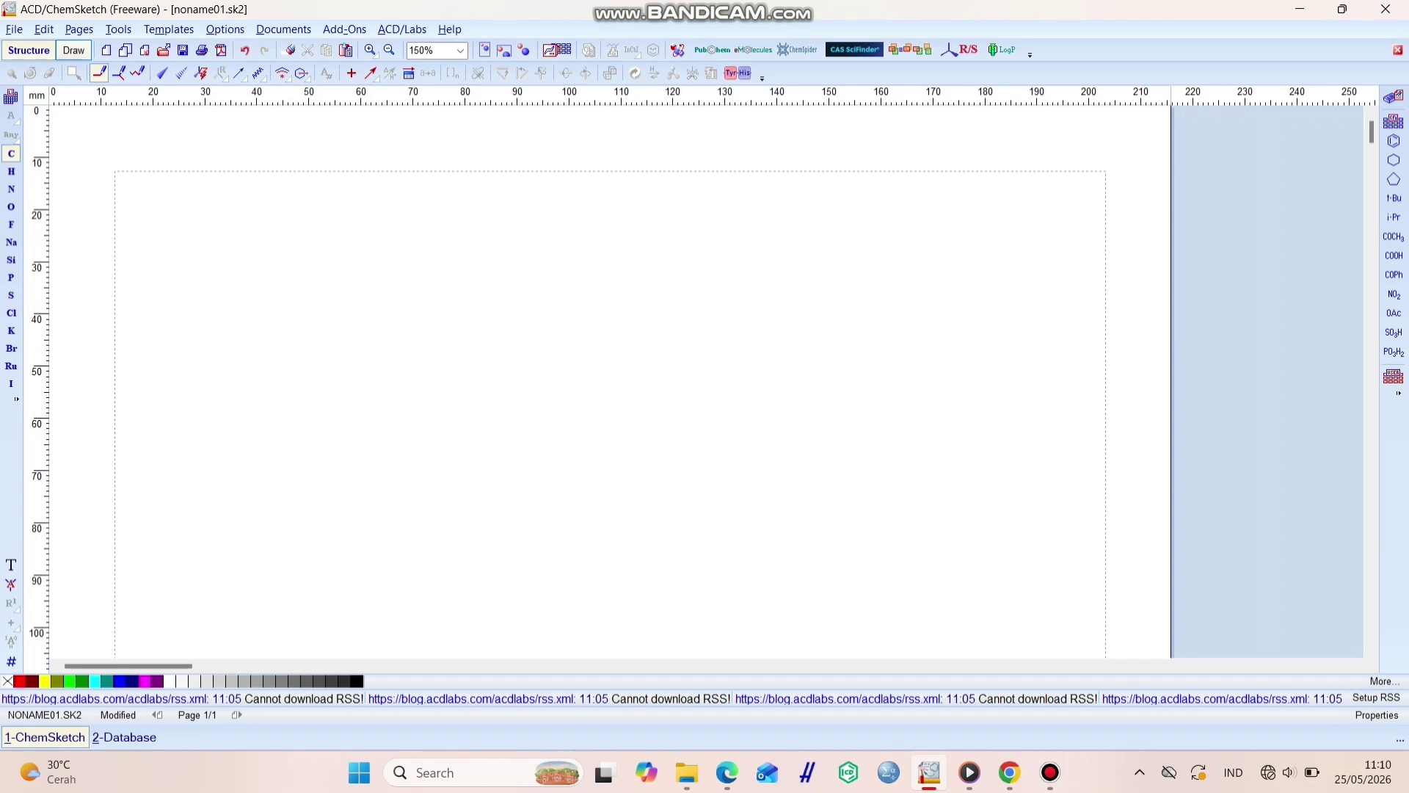
- Switch to Draw mode and display the Burners, Beakers, Crucibles page of the Lab Kit templates
left_click(73, 49)
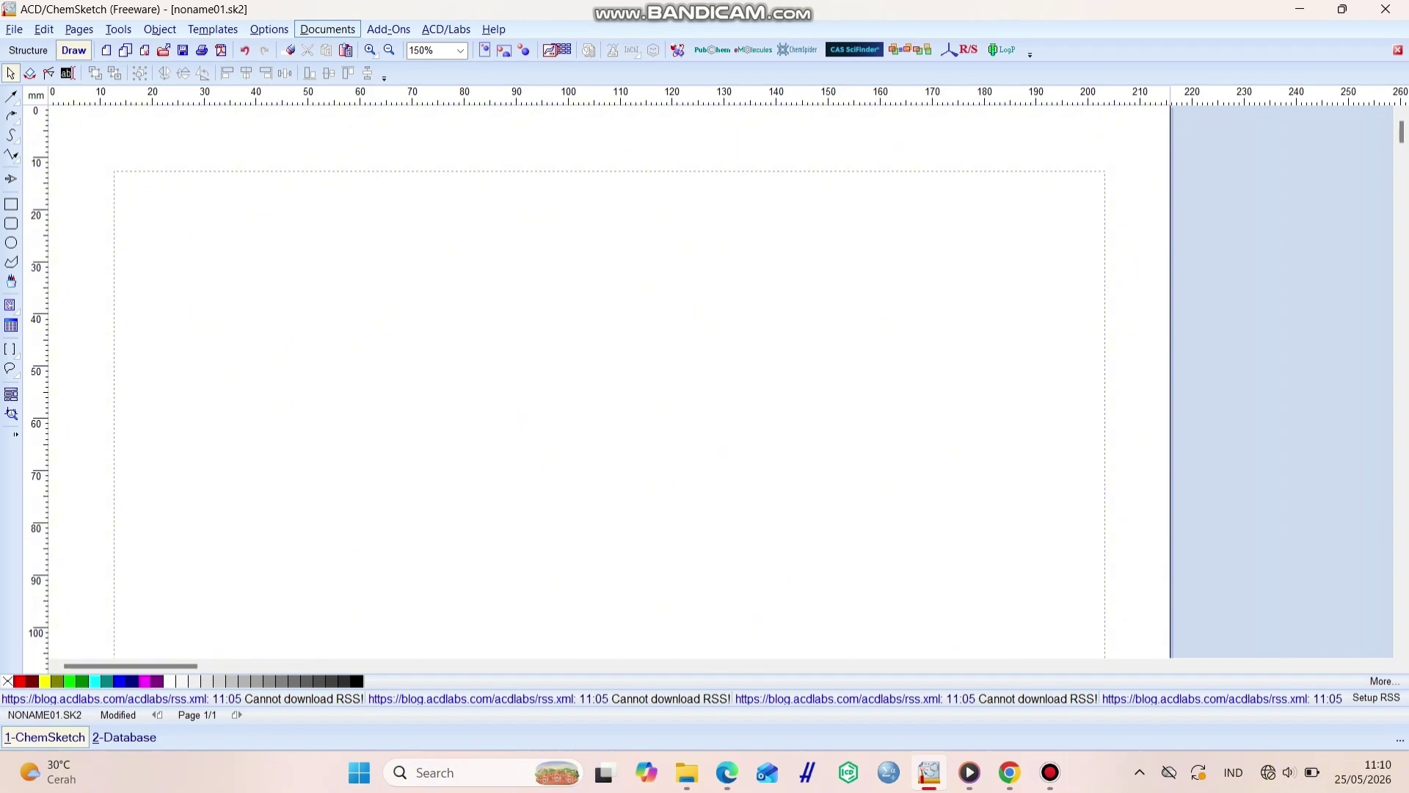
left_click(213, 29)
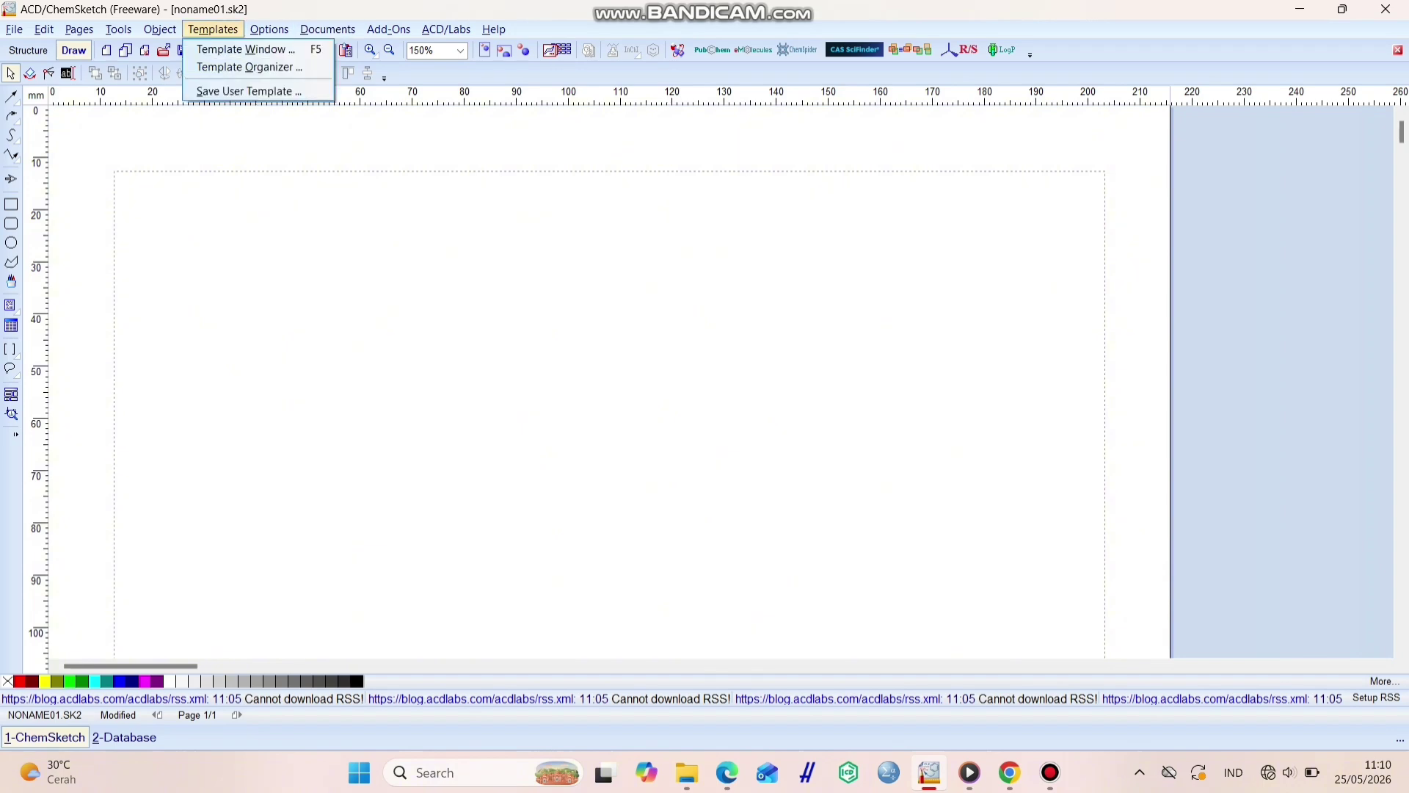
left_click(242, 49)
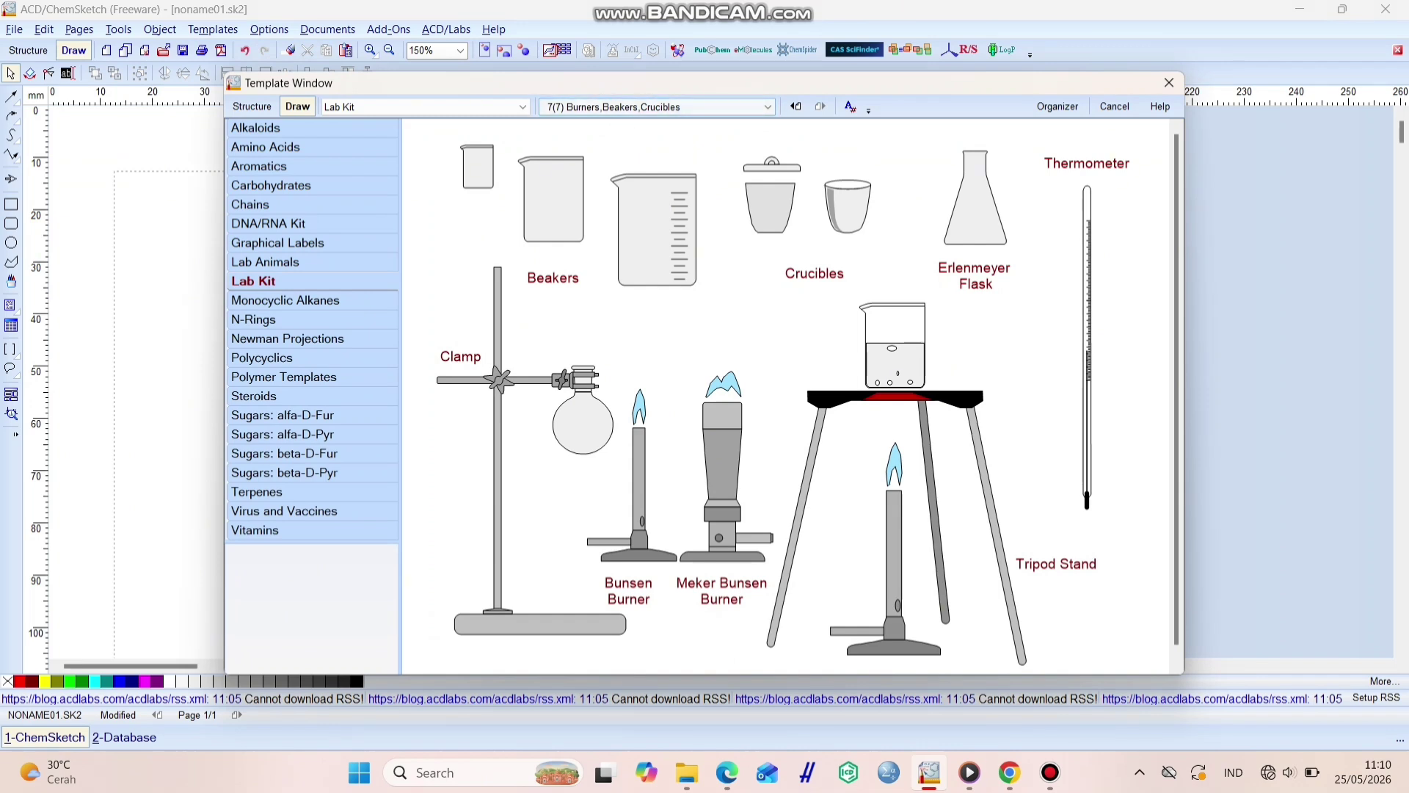
left_click(767, 107)
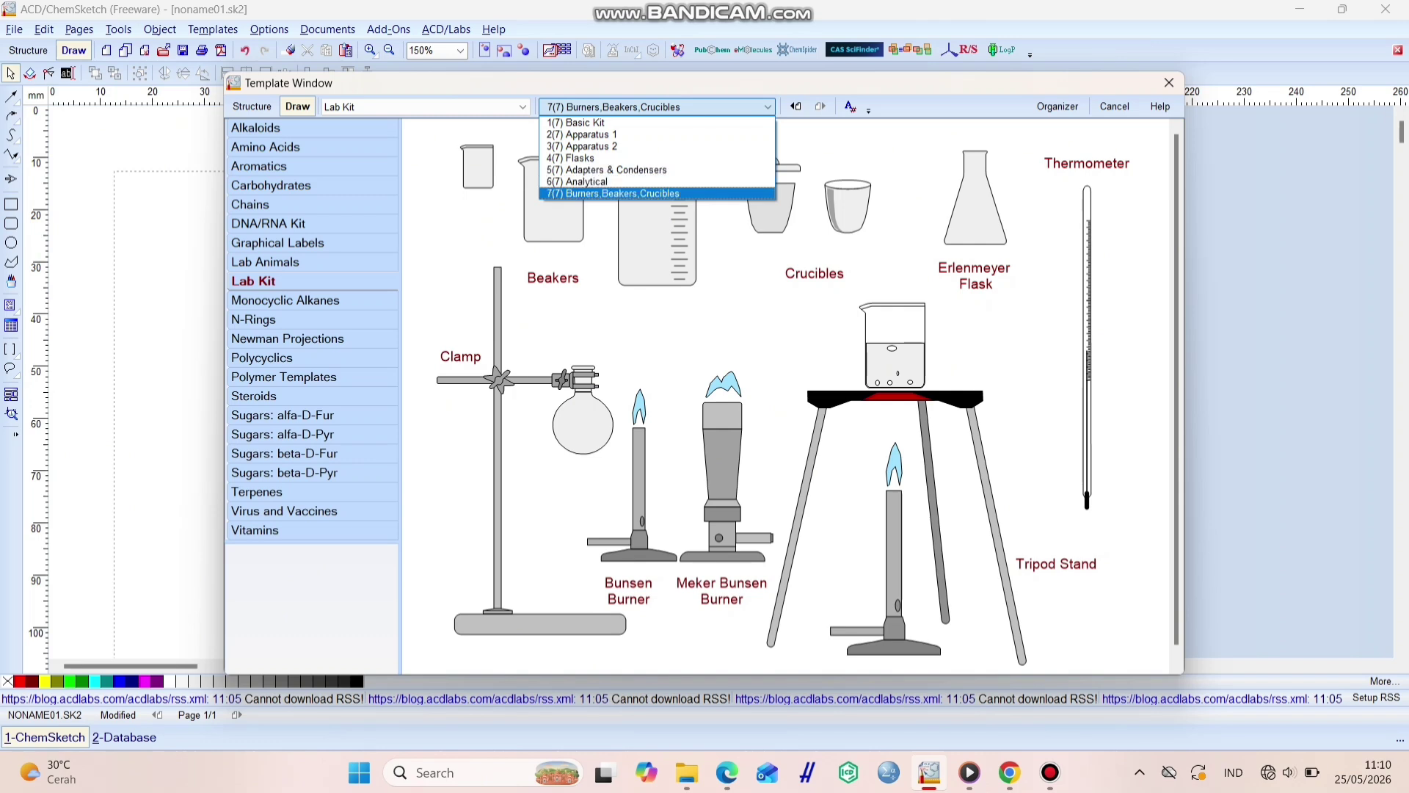
key("Return")
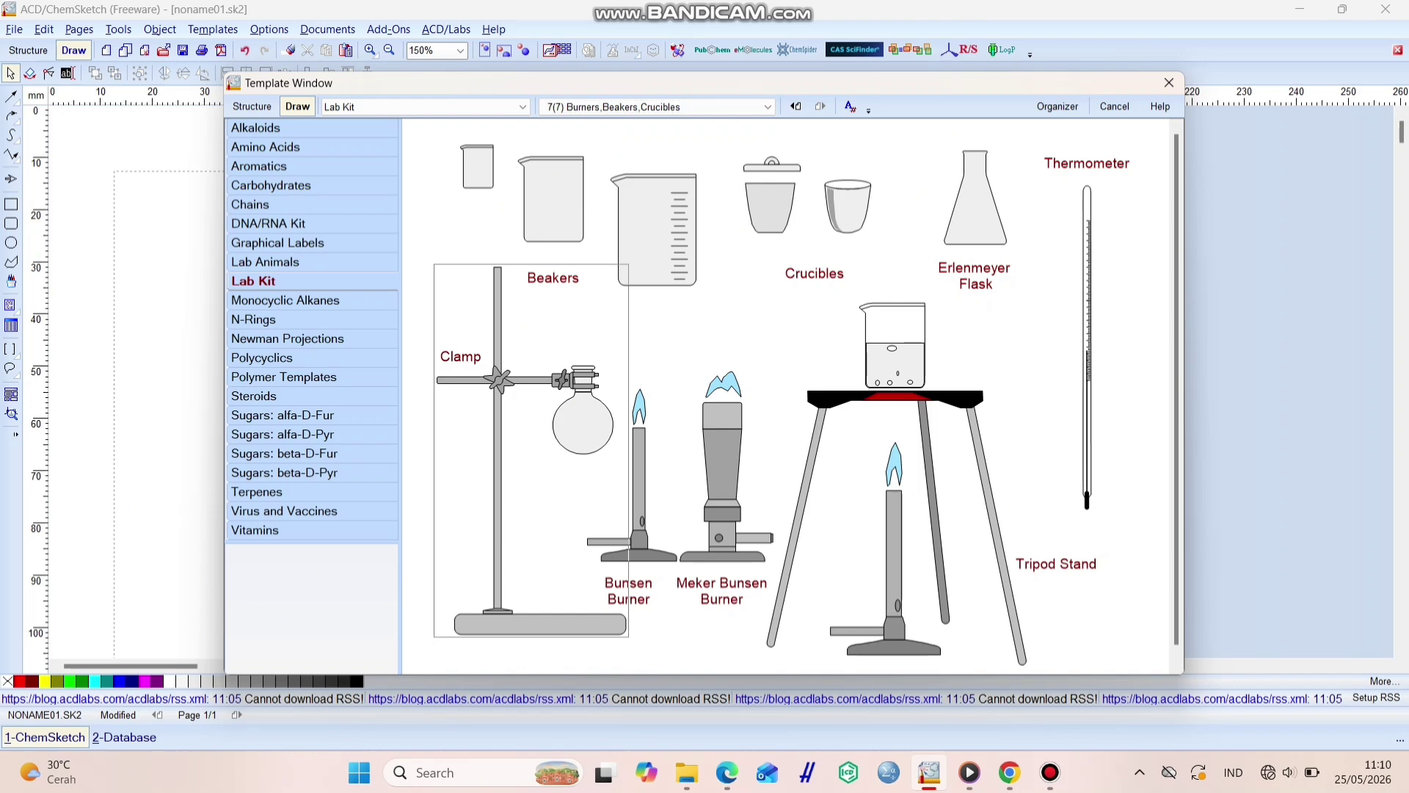
- Place the clamp stand with its round flask, about 40 mm wide, near the left margin of the blank page
left_click(521, 459)
left_click(292, 523)
left_click_drag(191, 359, 145, 271)
left_click_drag(125, 262, 141, 324)
scroll(141, 324, "up", 3)
scroll(141, 324, "up", 2)
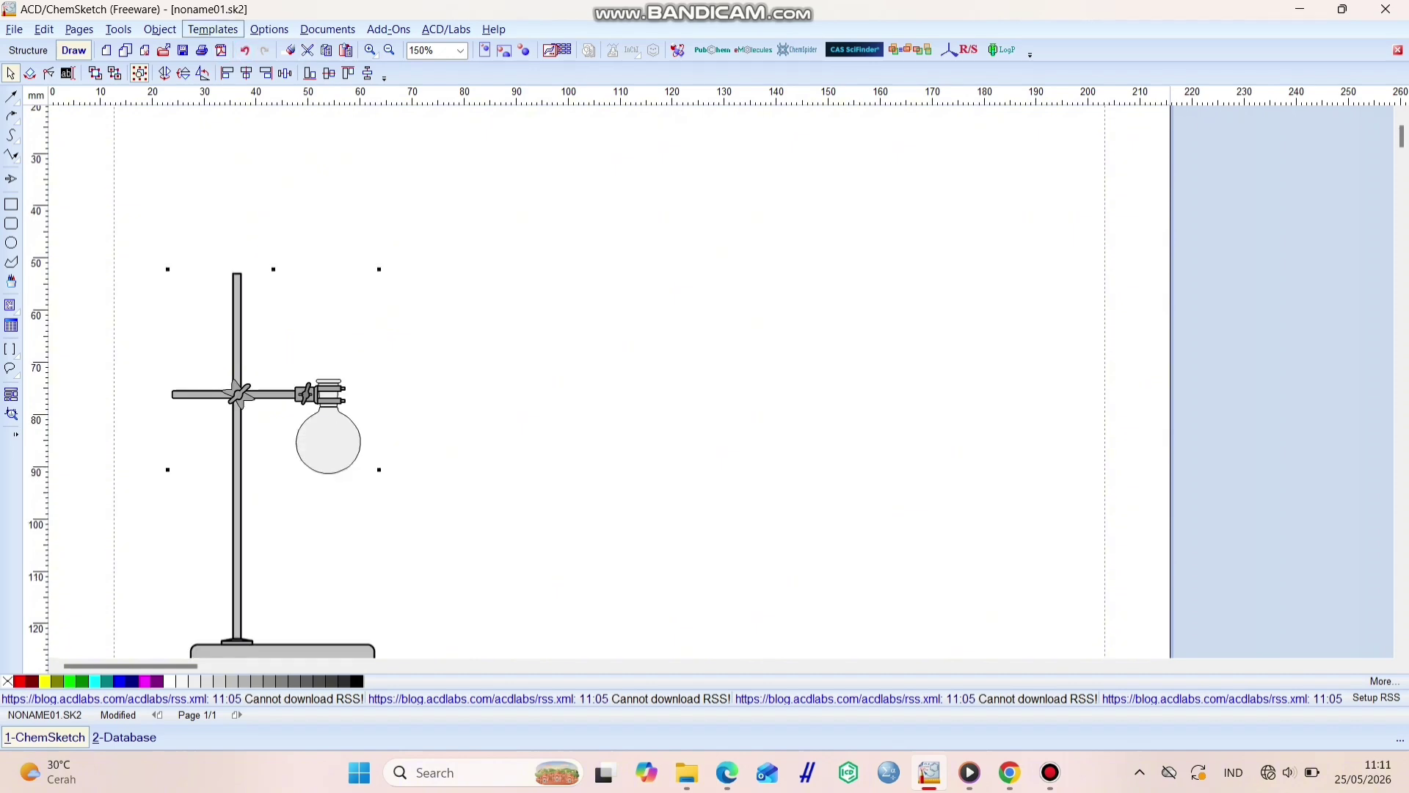
- Display the Adapters & Condensers page of the Lab Kit templates
left_click(213, 29)
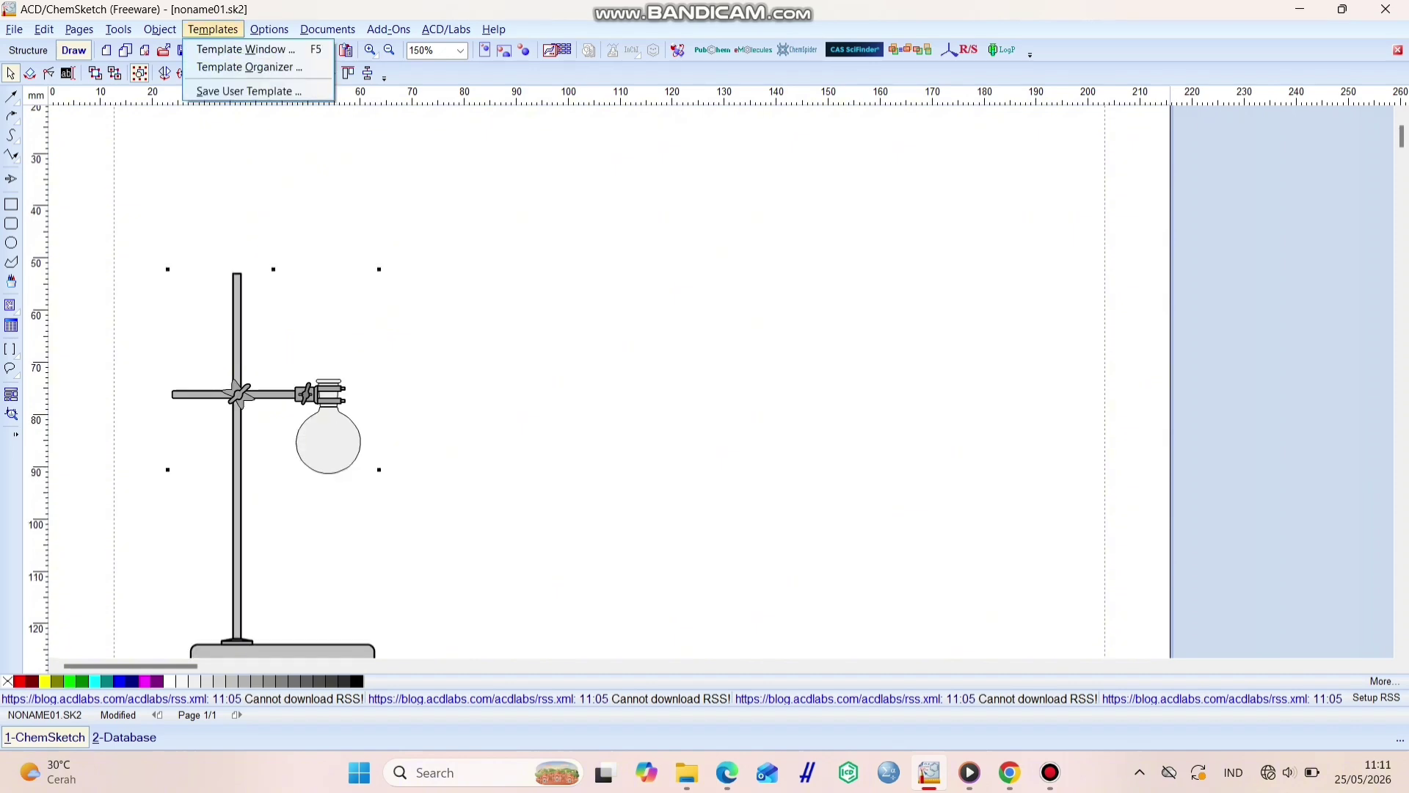
left_click(246, 49)
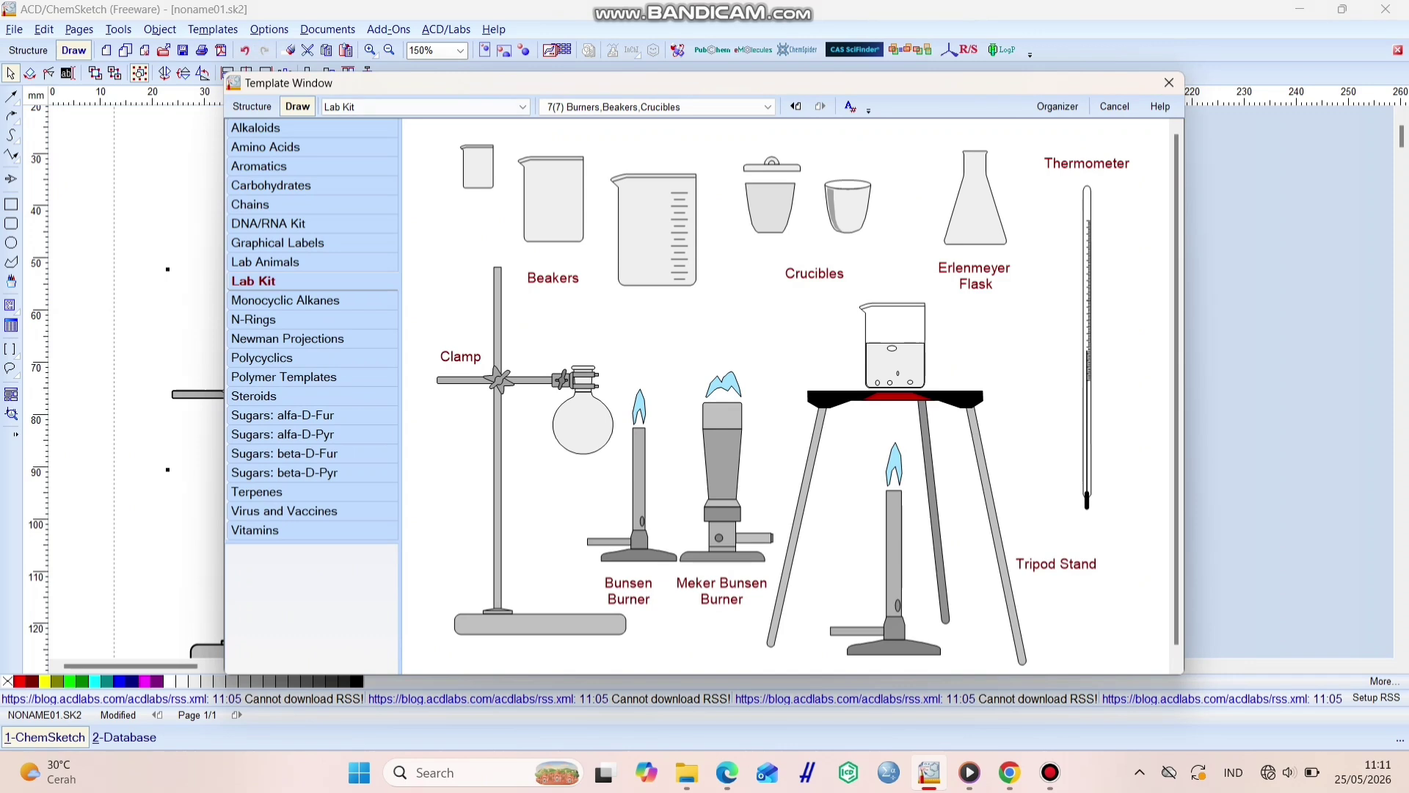
left_click(657, 106)
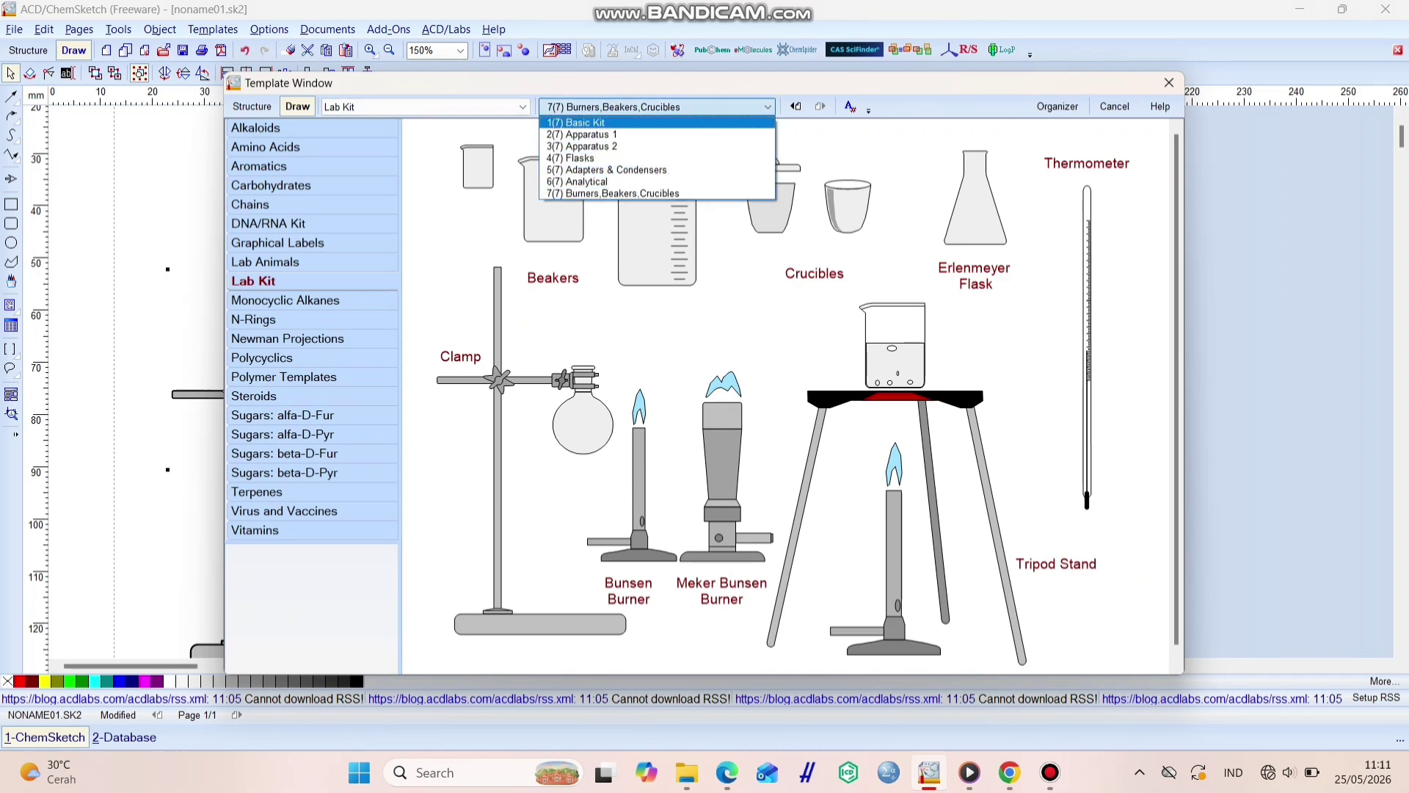
key("Up")
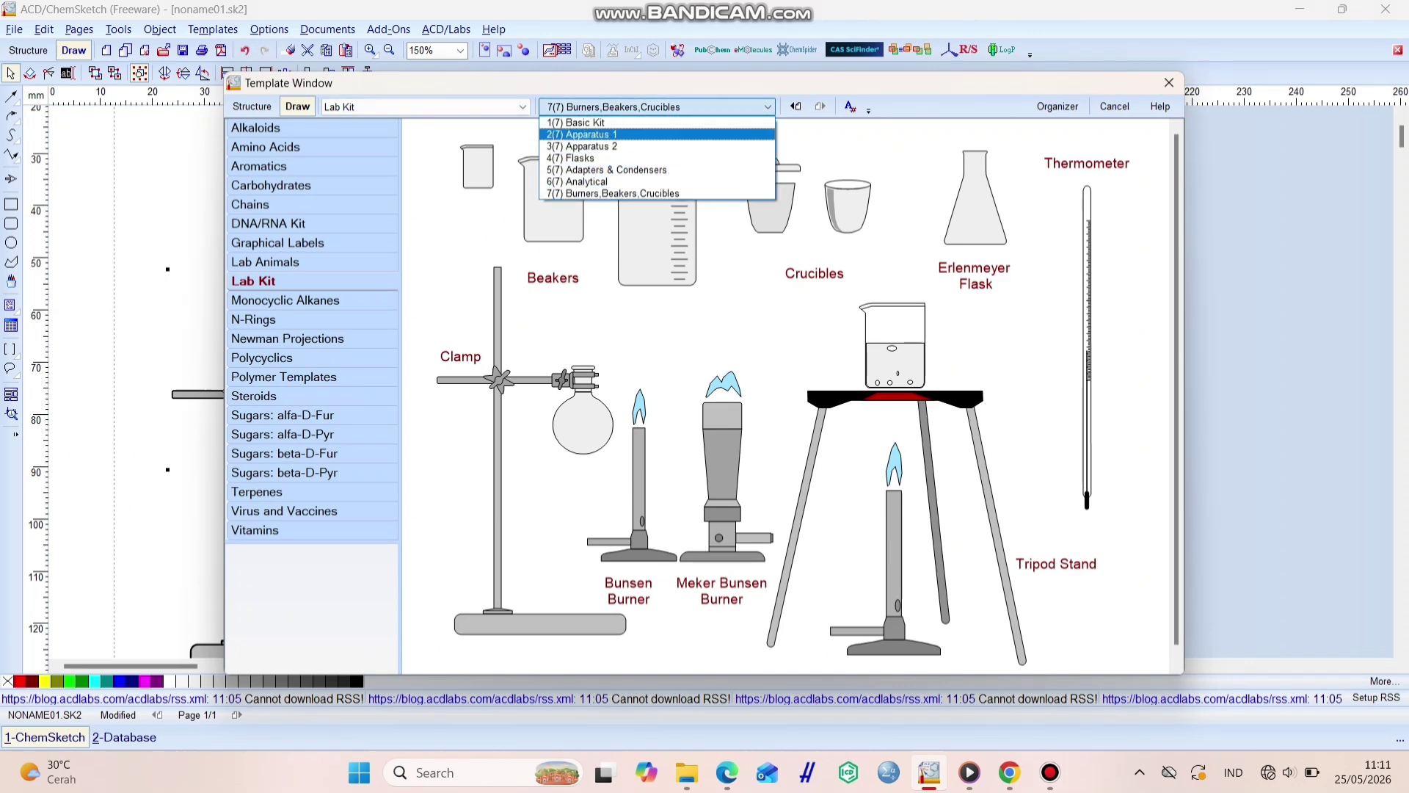
key("Down")
key("Down")
key("Down")
key("Return")
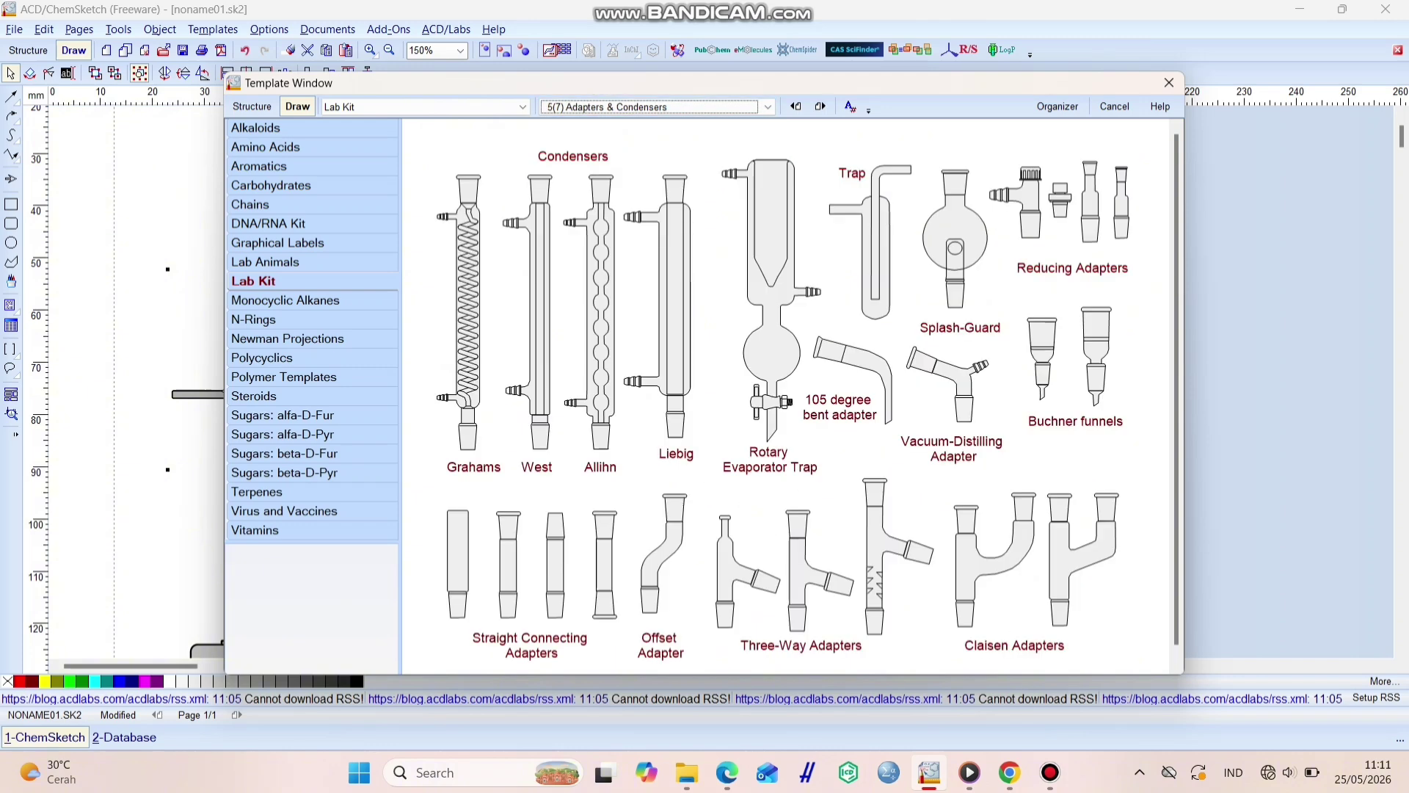
- Place the Grahams condenser upright on the clamped flask and shift both the stand and the condenser down inside the page margin
left_click(458, 312)
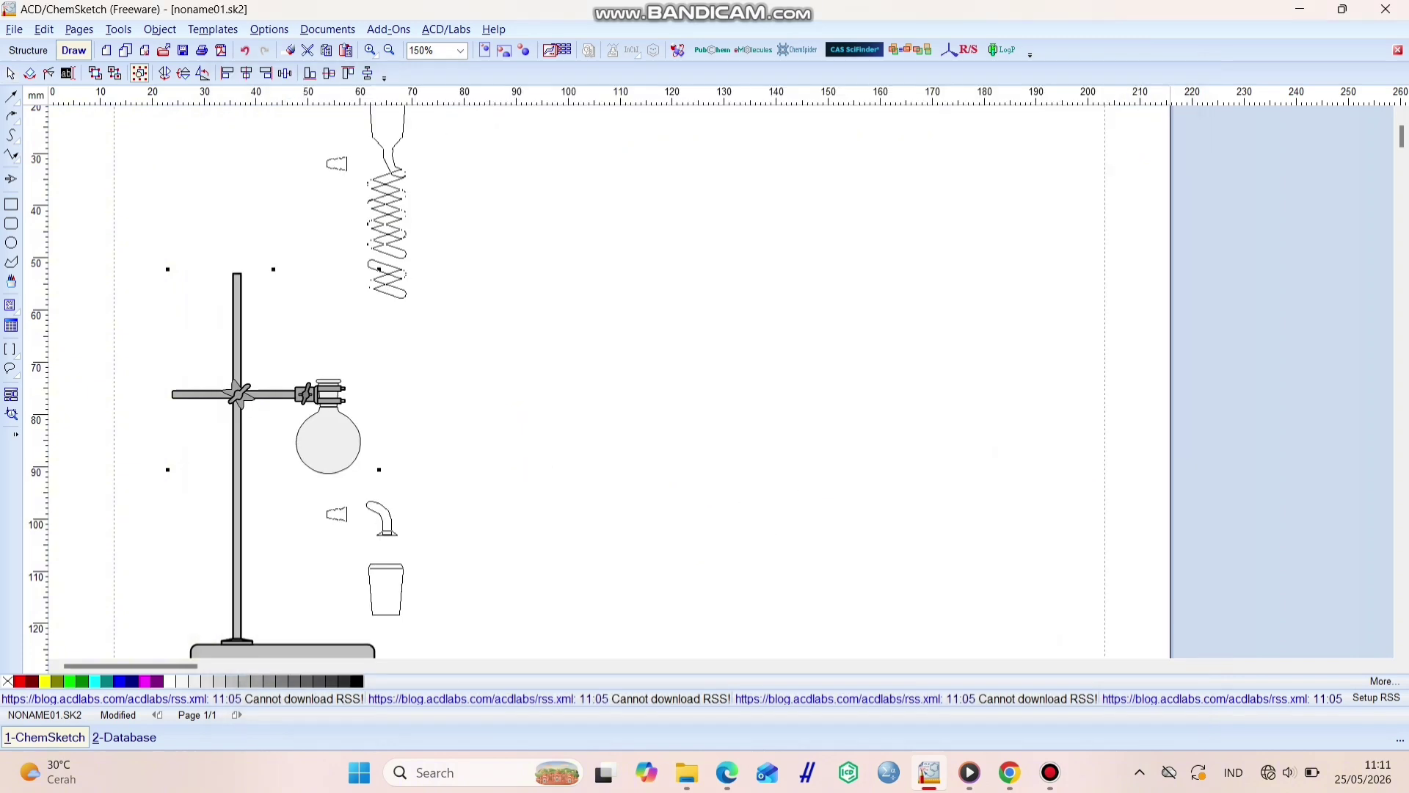
scroll(369, 345, "down", 3)
left_click(138, 157)
left_click_drag(156, 252, 154, 235)
mouse_move(141, 151)
left_mouse_down()
mouse_move(141, 187)
mouse_move(142, 156)
left_mouse_up()
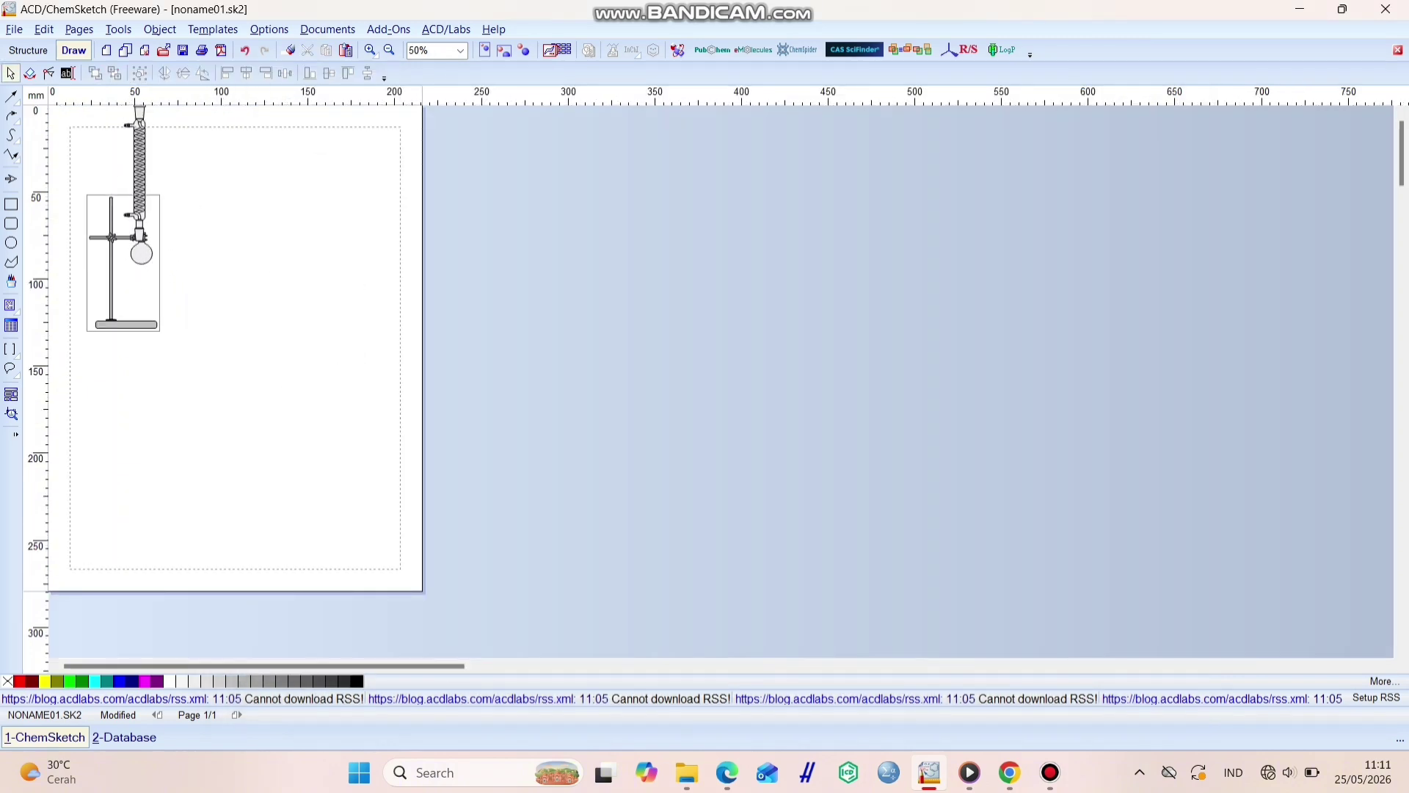
left_click_drag(112, 279, 110, 307)
left_click_drag(141, 165, 140, 192)
- Insert the hot plate from the Lab Kit's Apparatus 1 page and shrink it to fit directly beneath the clamped flask
key("F5")
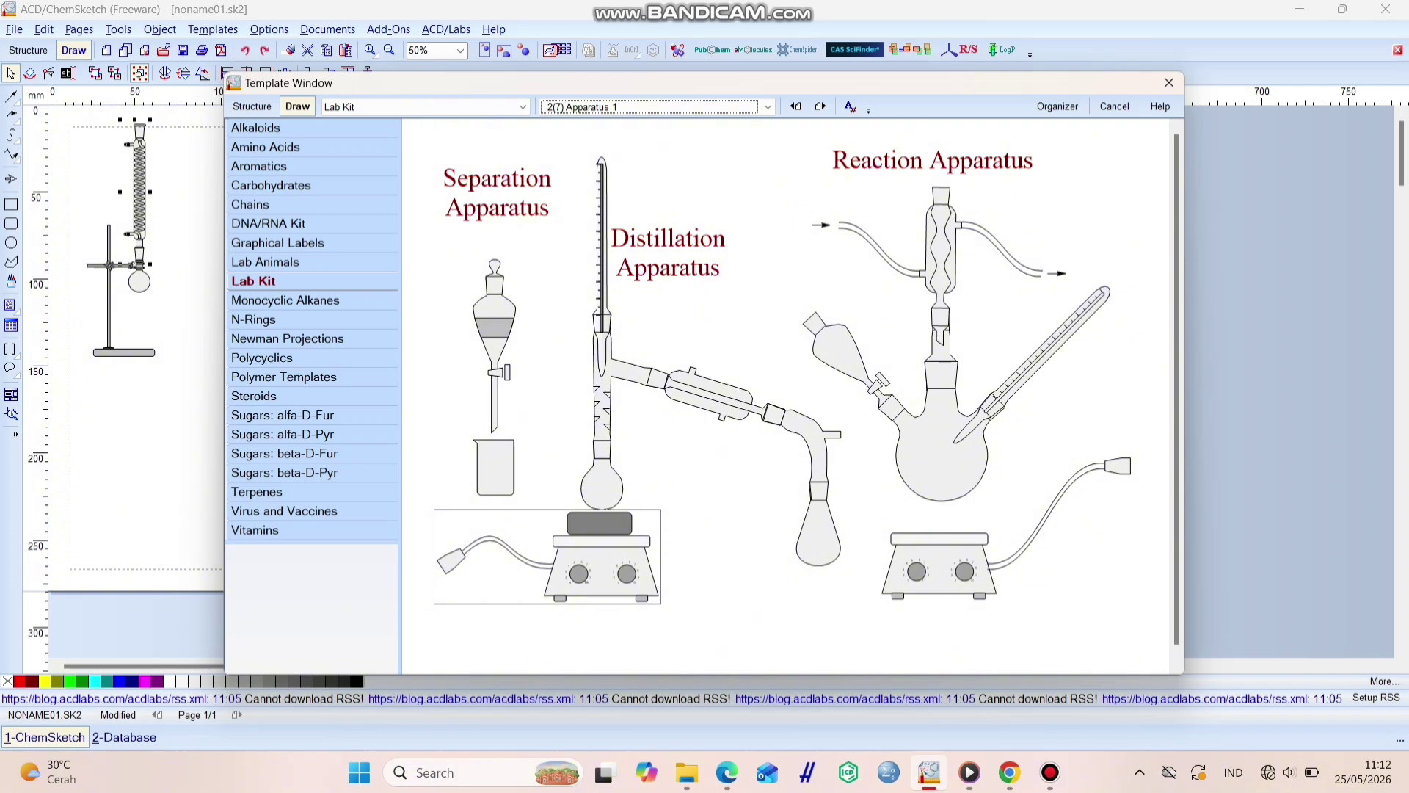
left_click(547, 556)
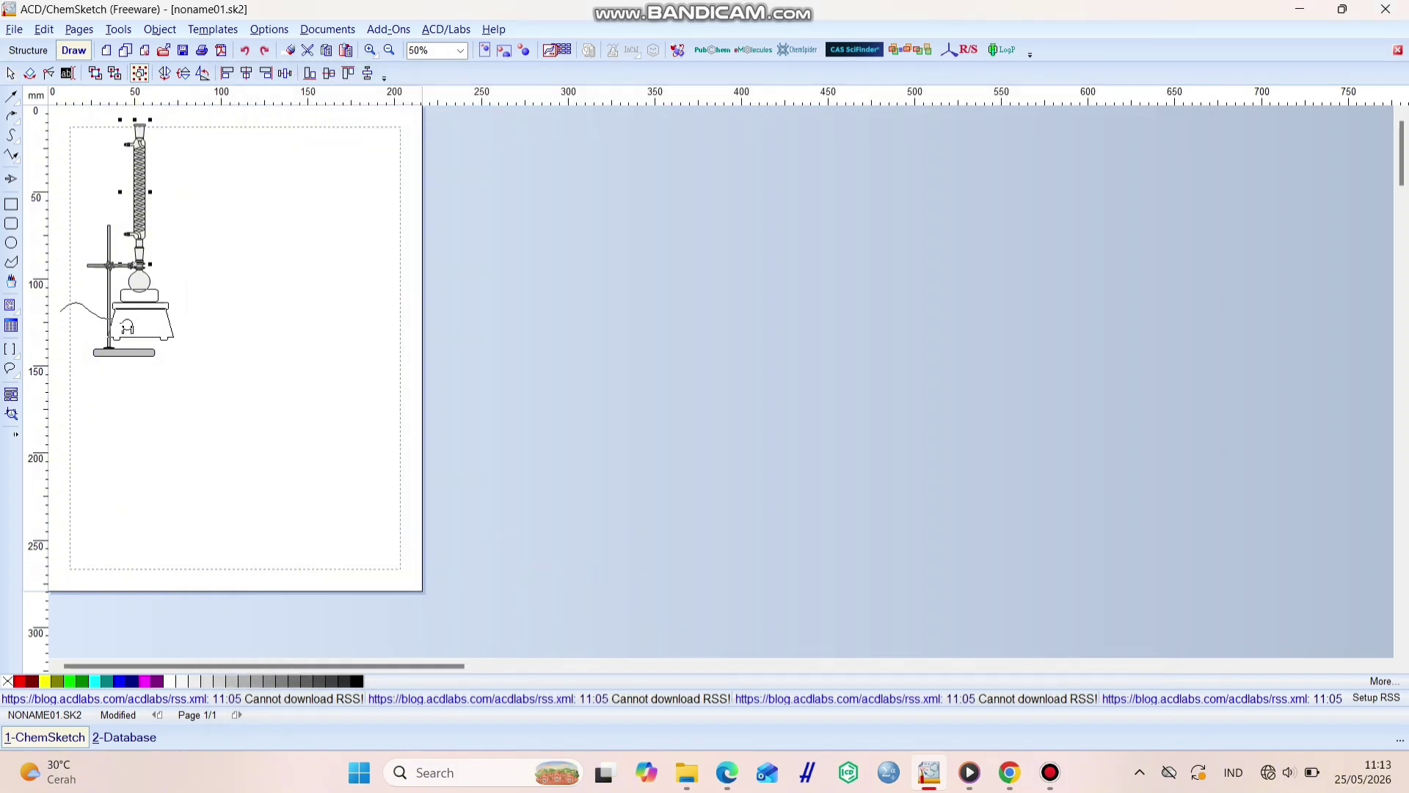
left_click(118, 272)
left_click_drag(177, 344, 137, 316)
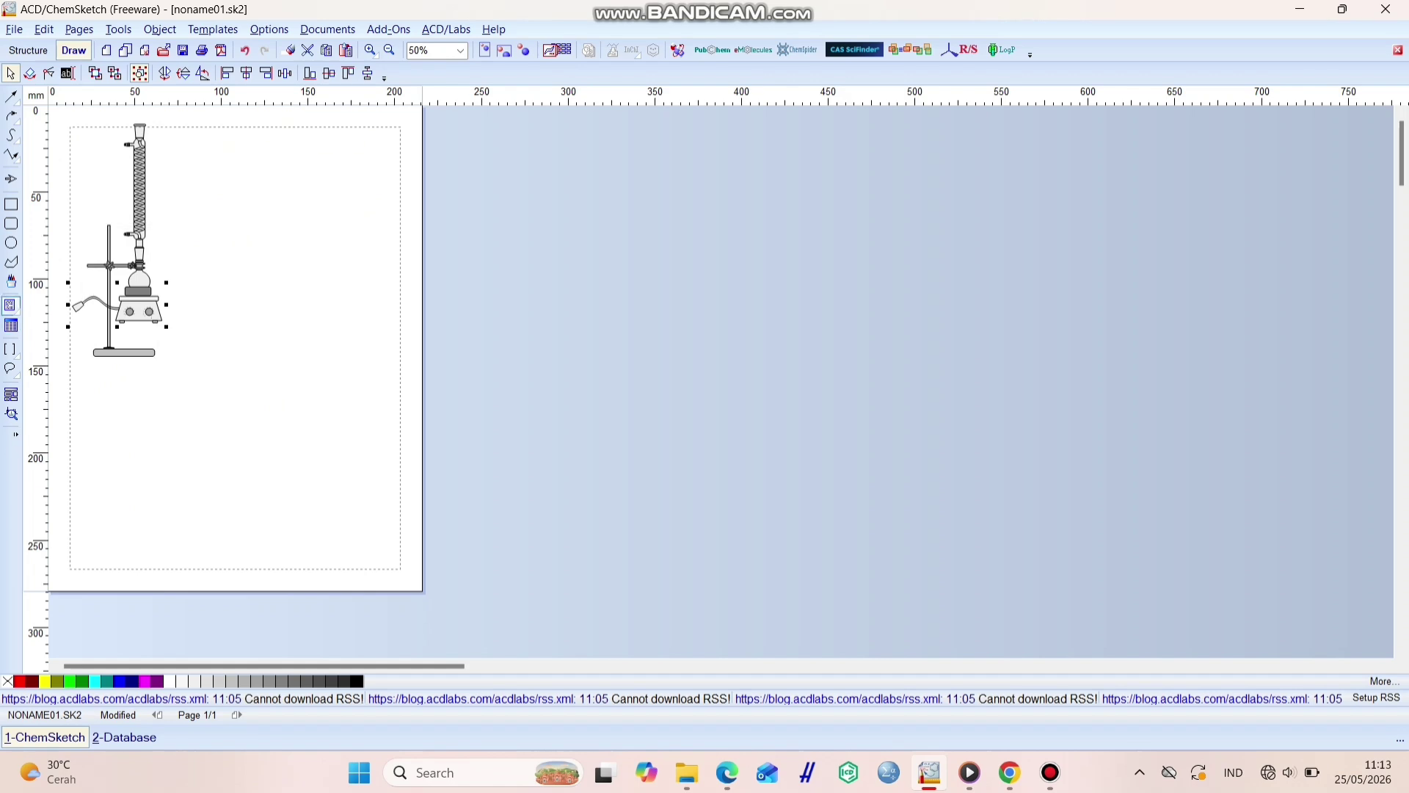
- Add the text caption "Refluks" below the hot plate of the first apparatus
left_click(10, 305)
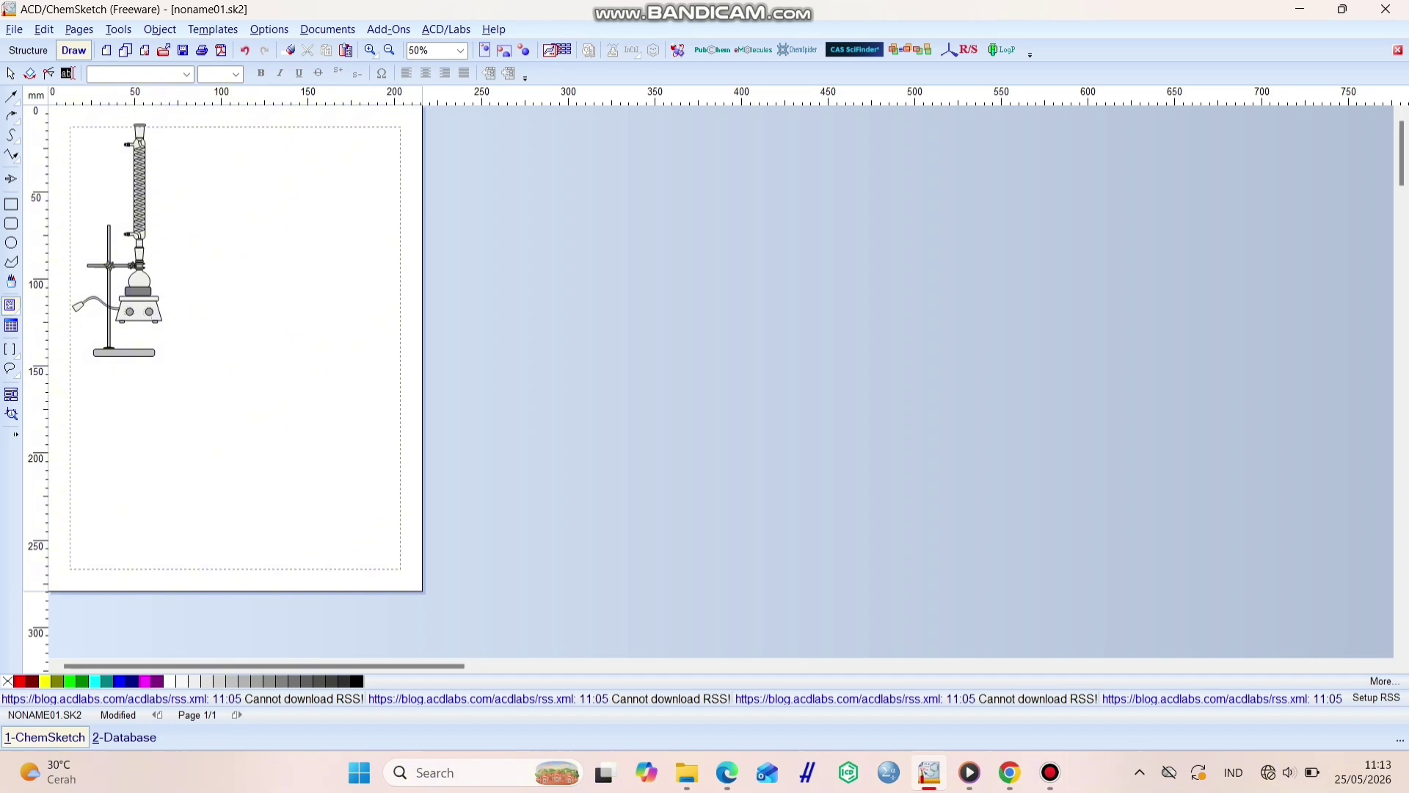
left_click(124, 340)
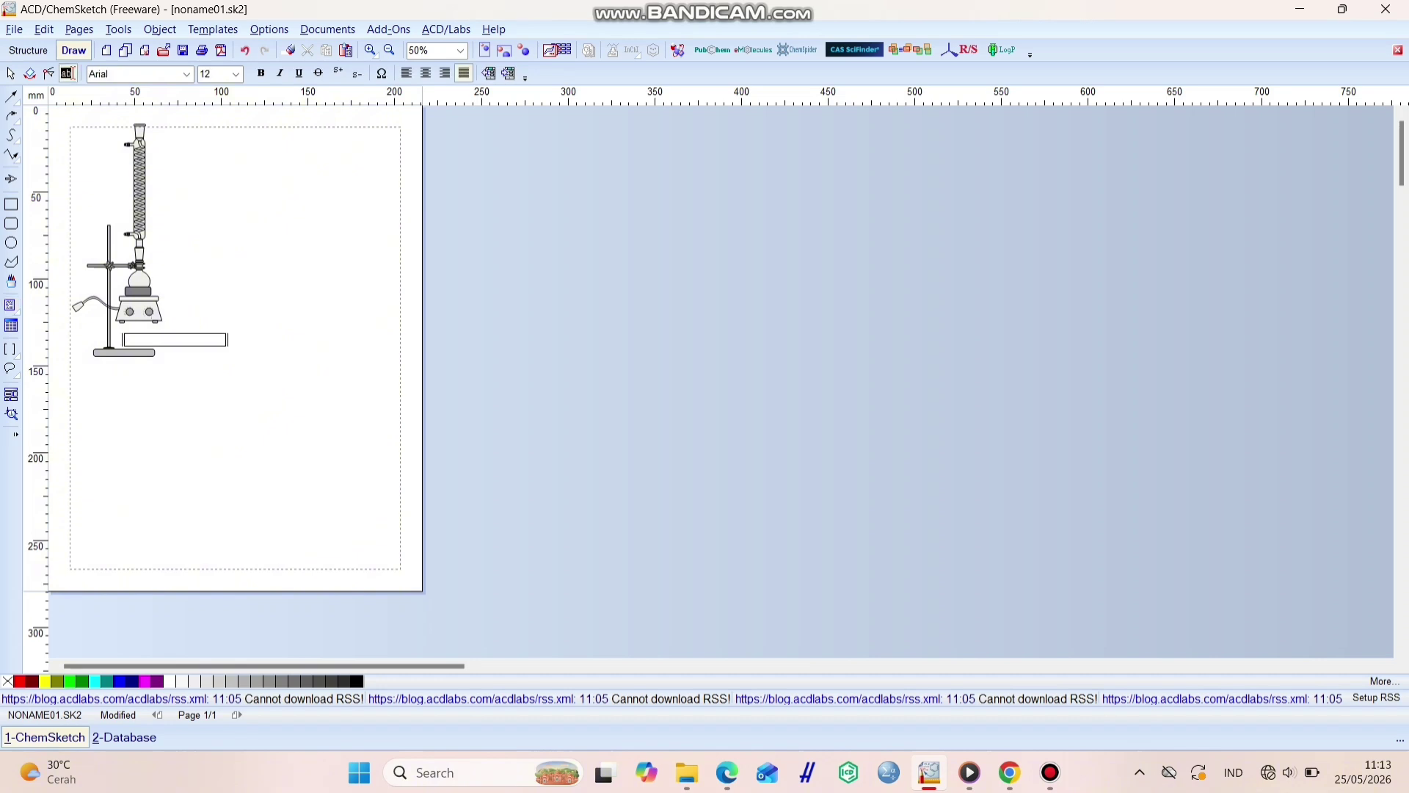
type("Refluks")
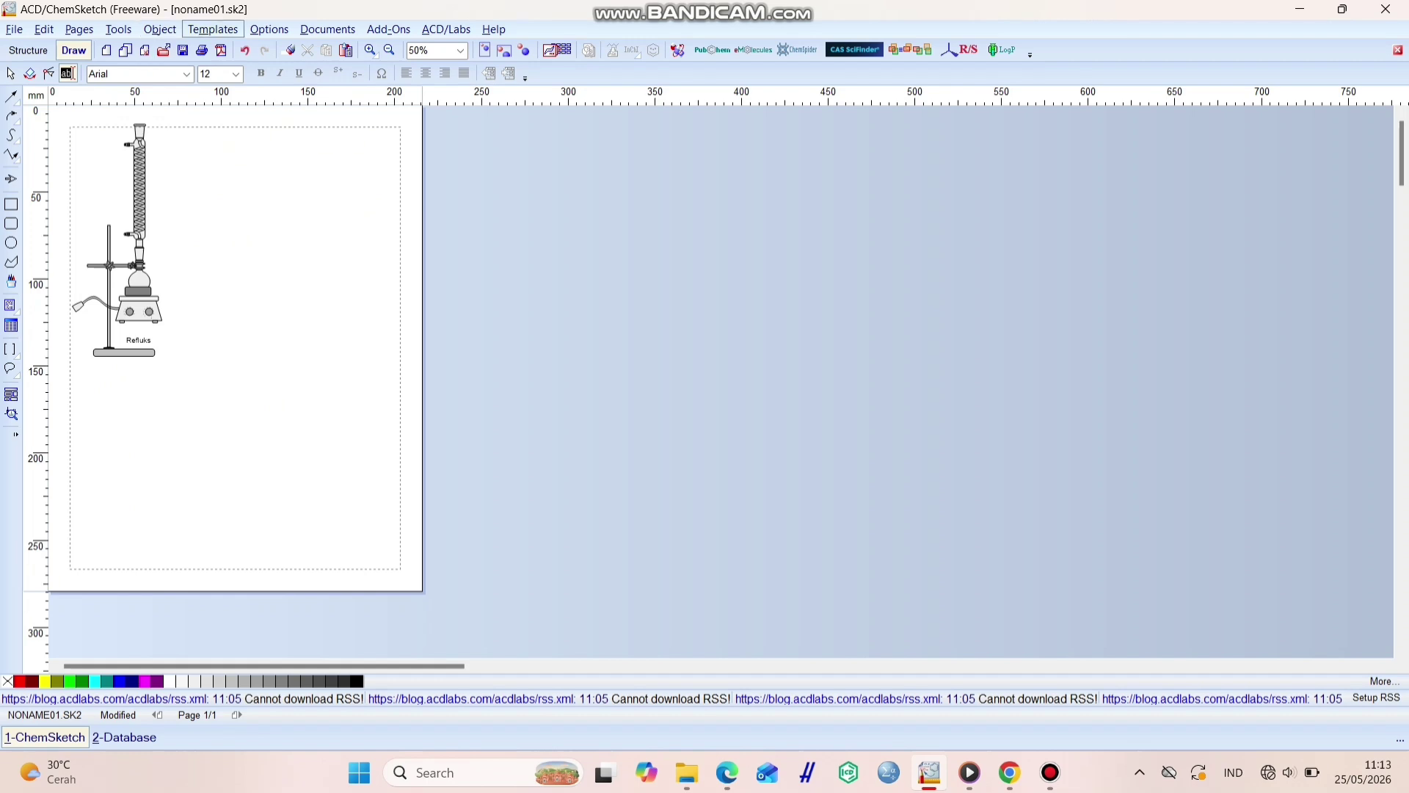
- Insert a second clamp stand with round flask from the Burners, Beakers, Crucibles page beside the reflux setup
left_click(213, 29)
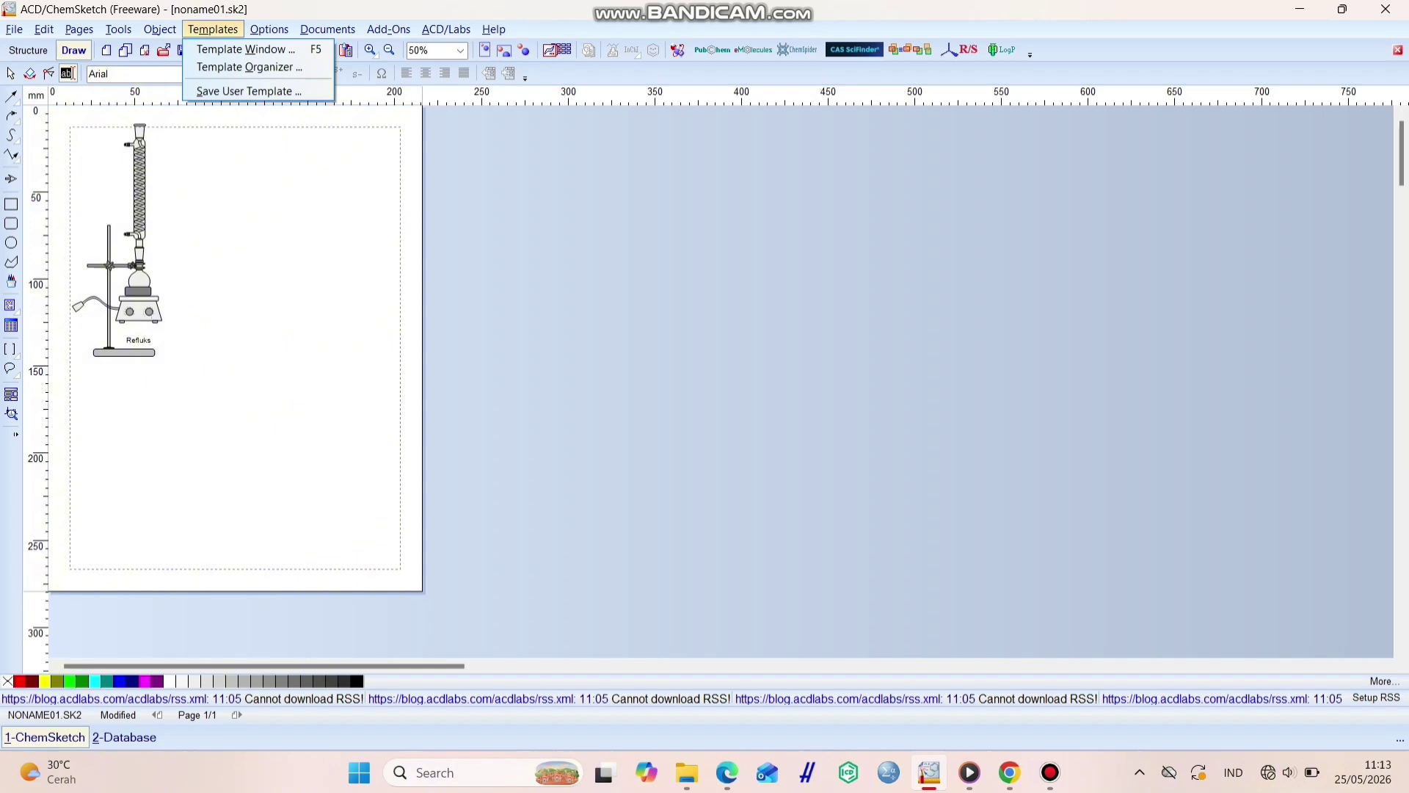
left_click(246, 50)
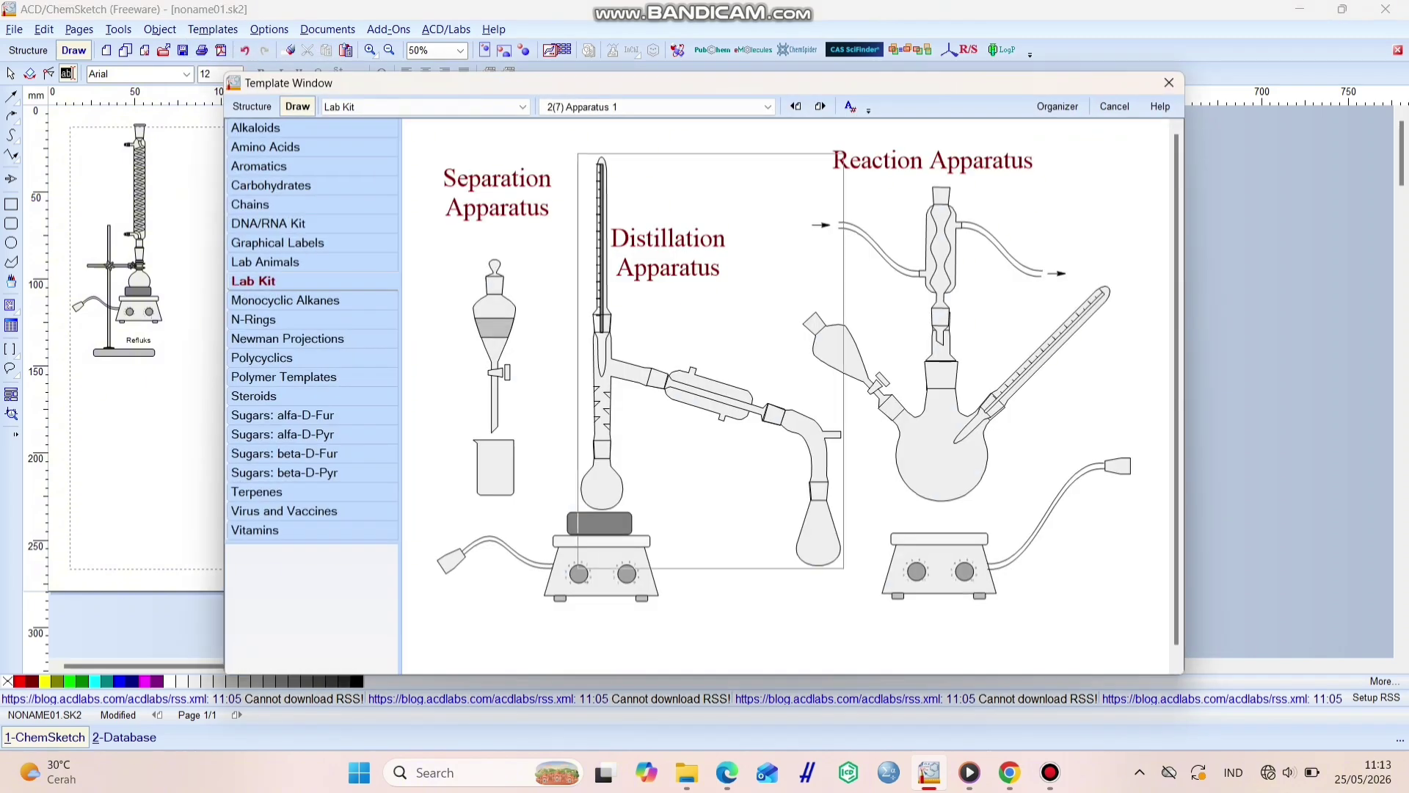
key("alt+Down")
key("Return")
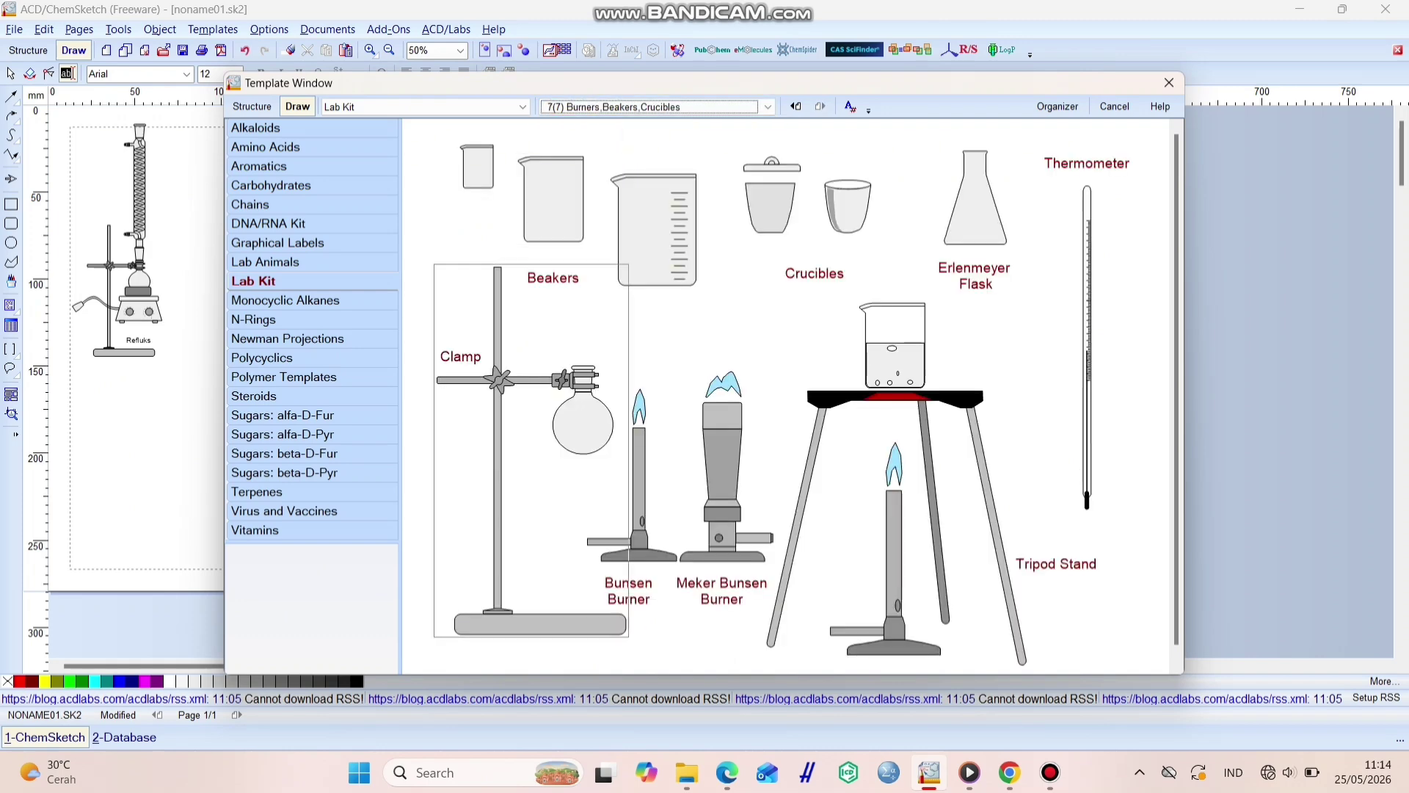
left_click(532, 451)
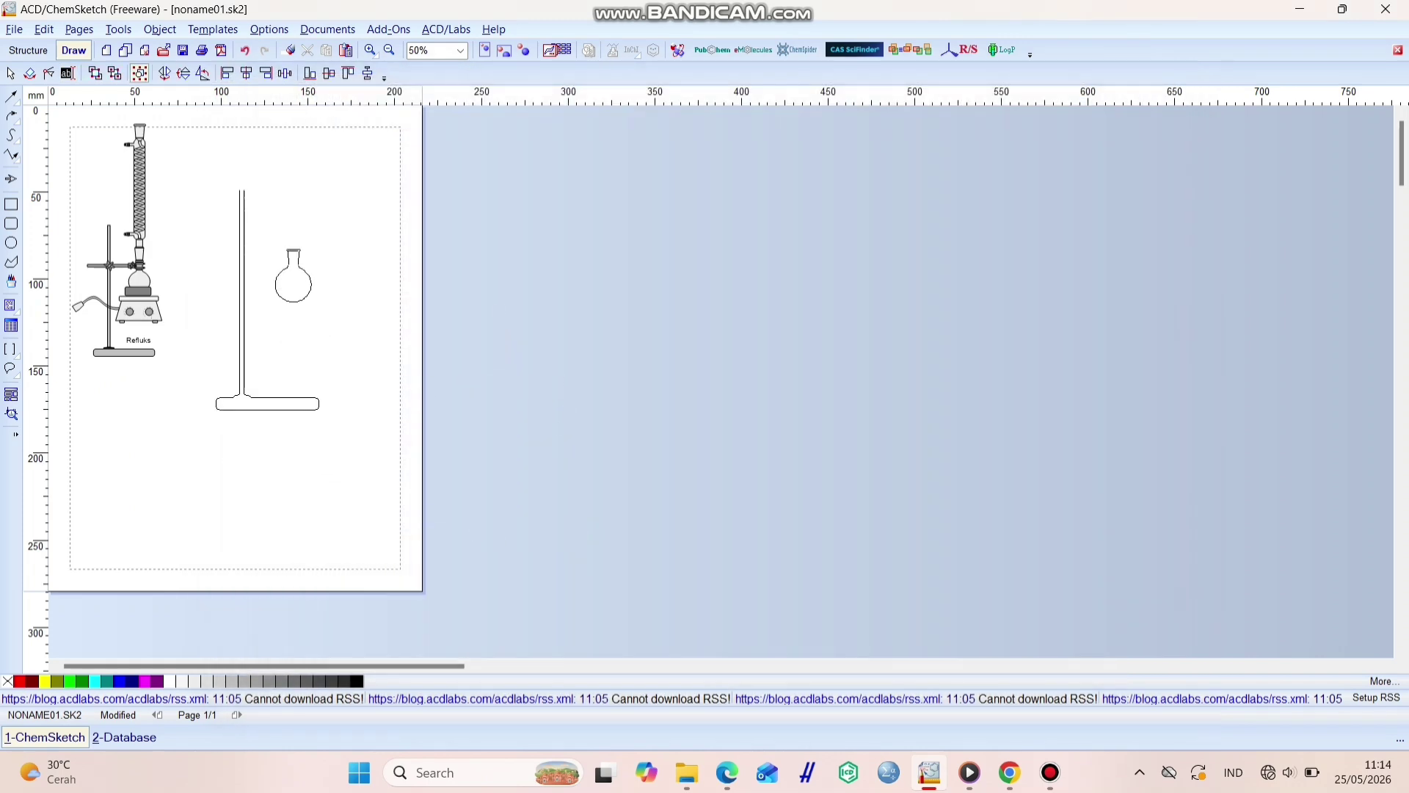
left_click(266, 286)
left_click(265, 287)
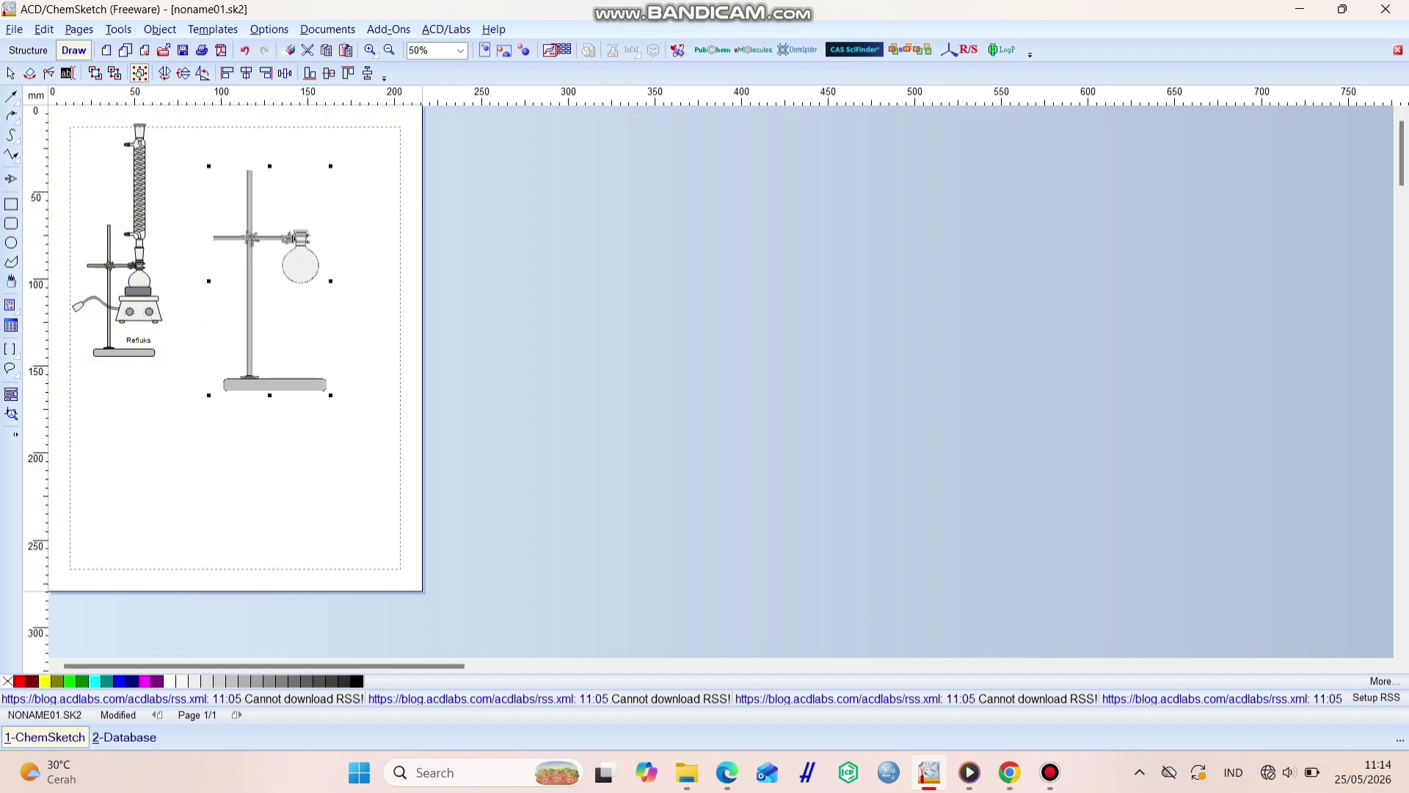
- Shrink the second clamp stand to about 46 mm wide and move it level with the reflux setup's stand
left_click_drag(266, 286, 288, 334)
key("Escape")
left_click_drag(331, 395, 295, 332)
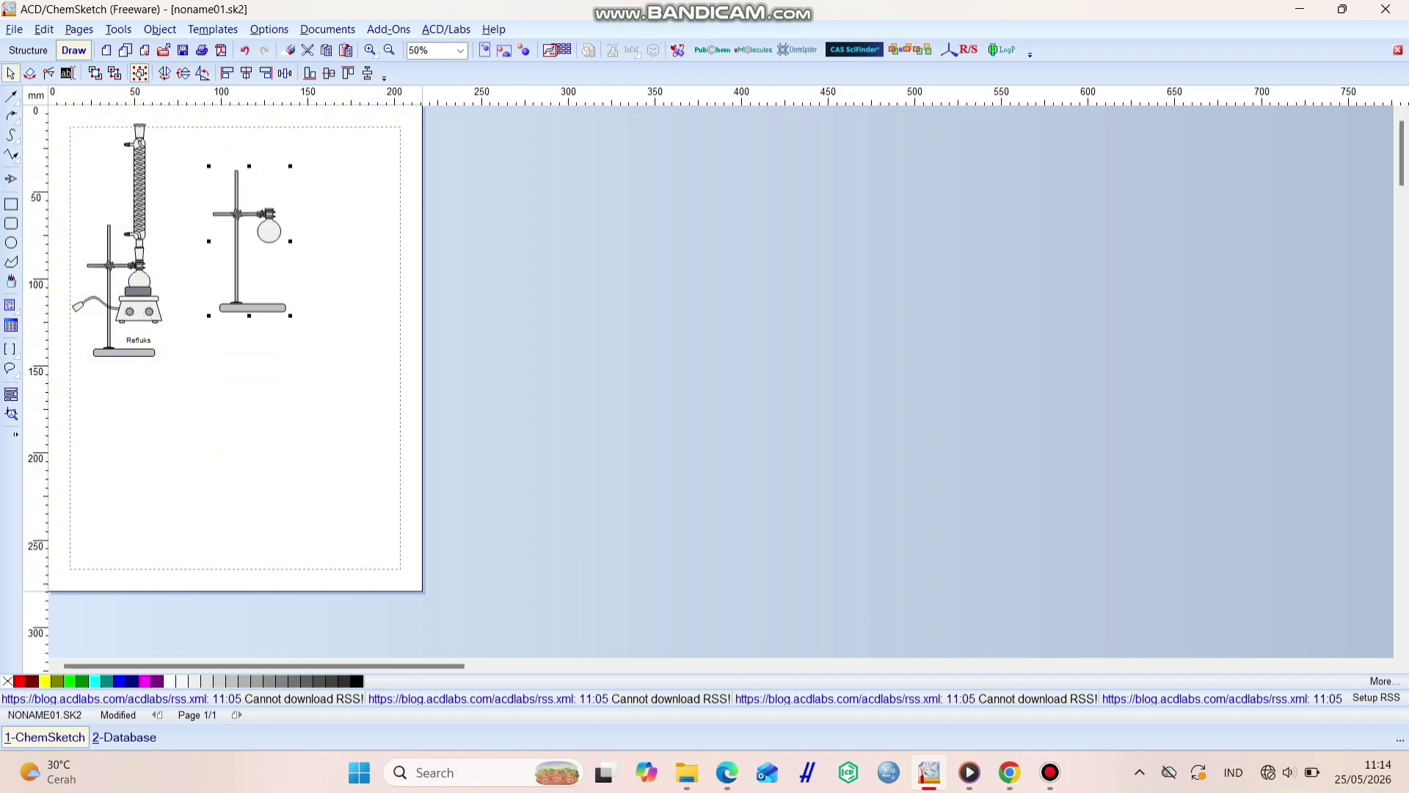
left_click_drag(252, 249, 225, 299)
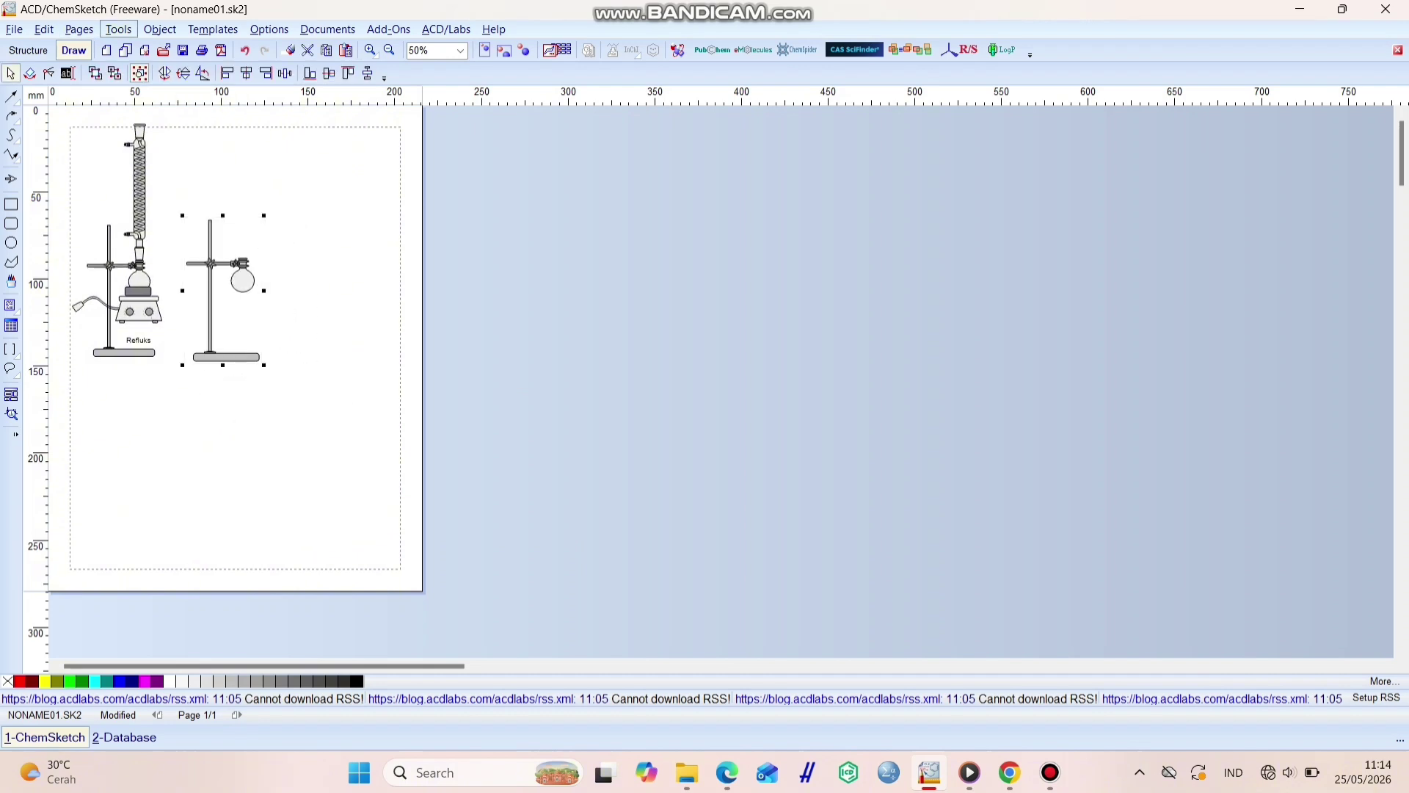
- Bring up the Lab Kit's Adapters & Condensers template page for the second apparatus
left_click(212, 29)
left_click(246, 49)
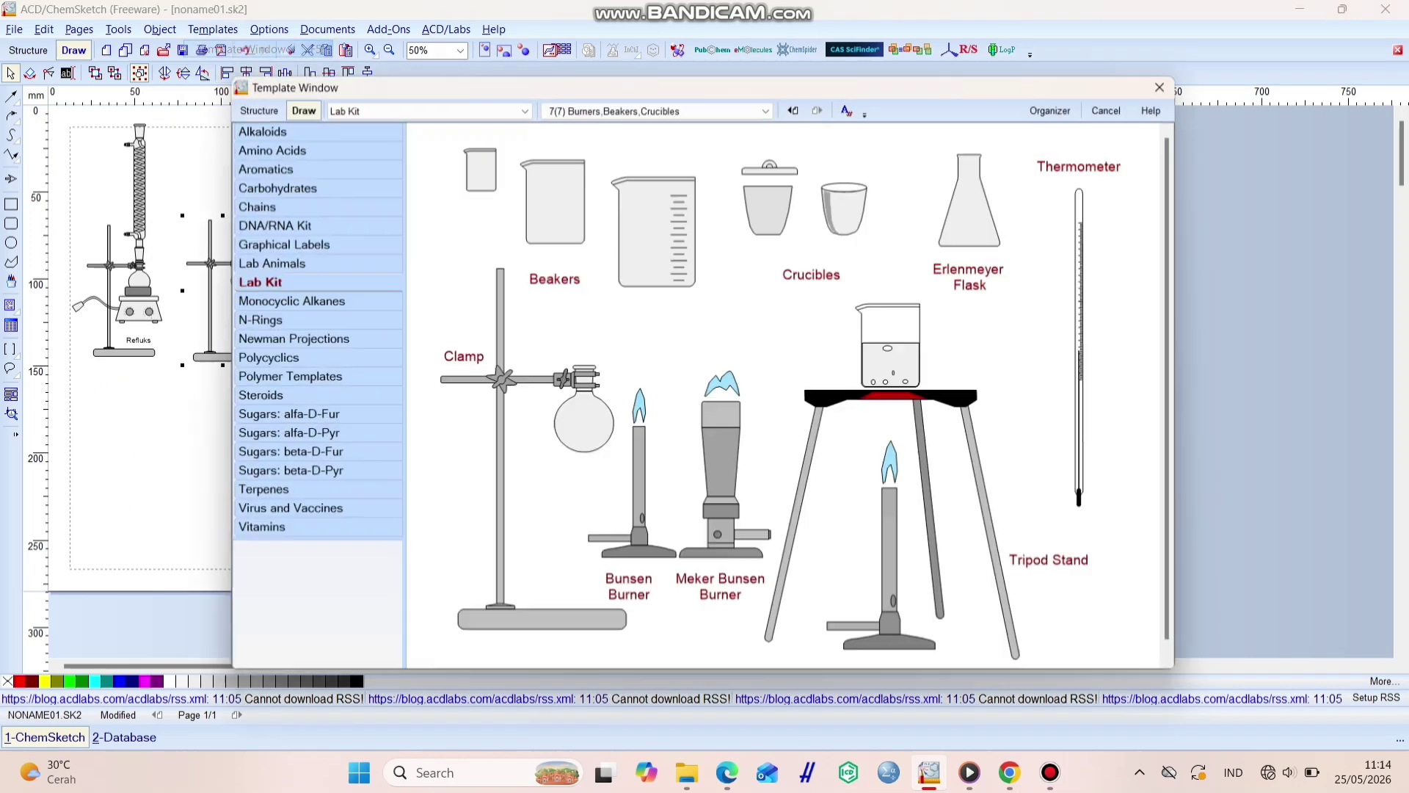
left_click(657, 107)
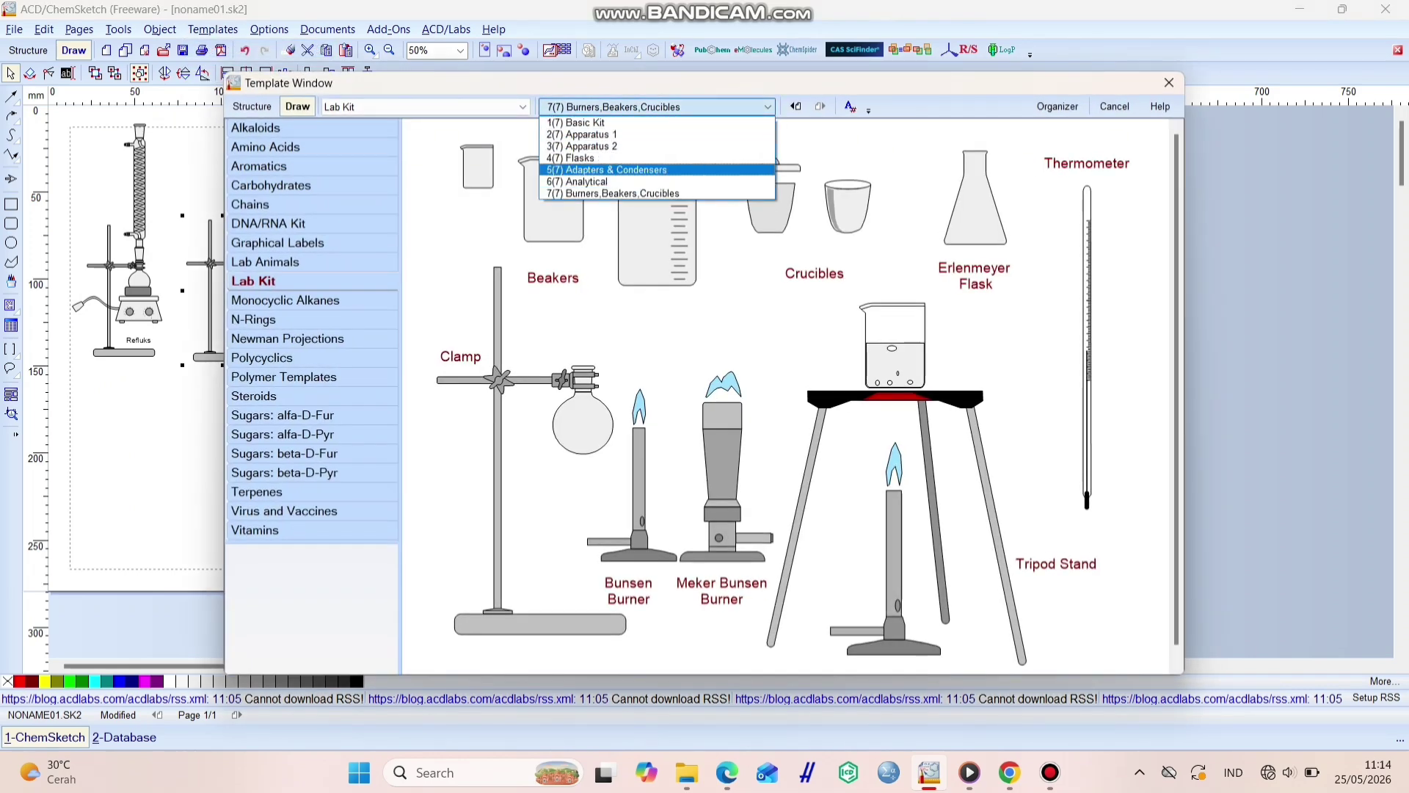
key("Down")
key("Up")
key("Return")
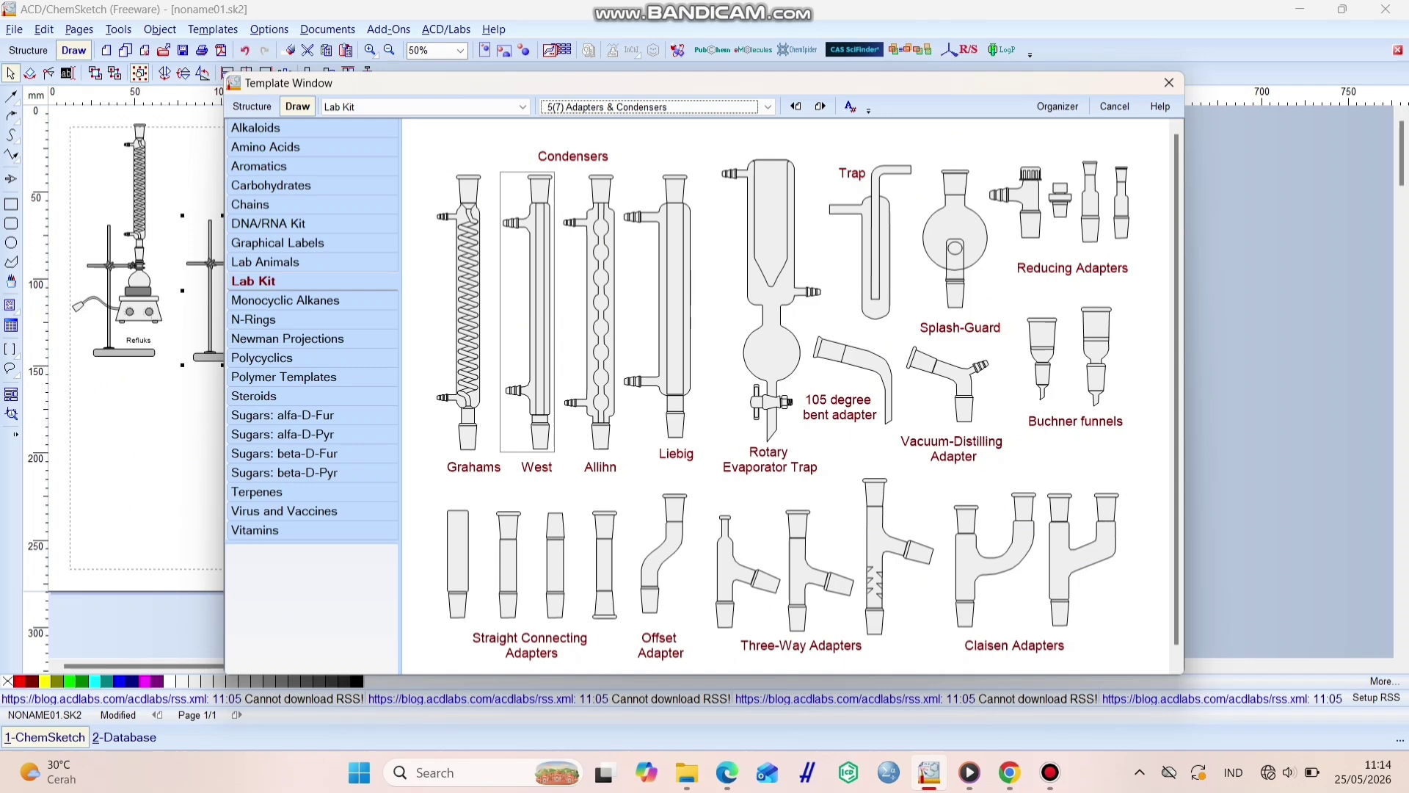
- Place the tallest three-way adapter, shrink it, and seat it in the neck of the second stand's flask
left_click(895, 558)
left_click(257, 209)
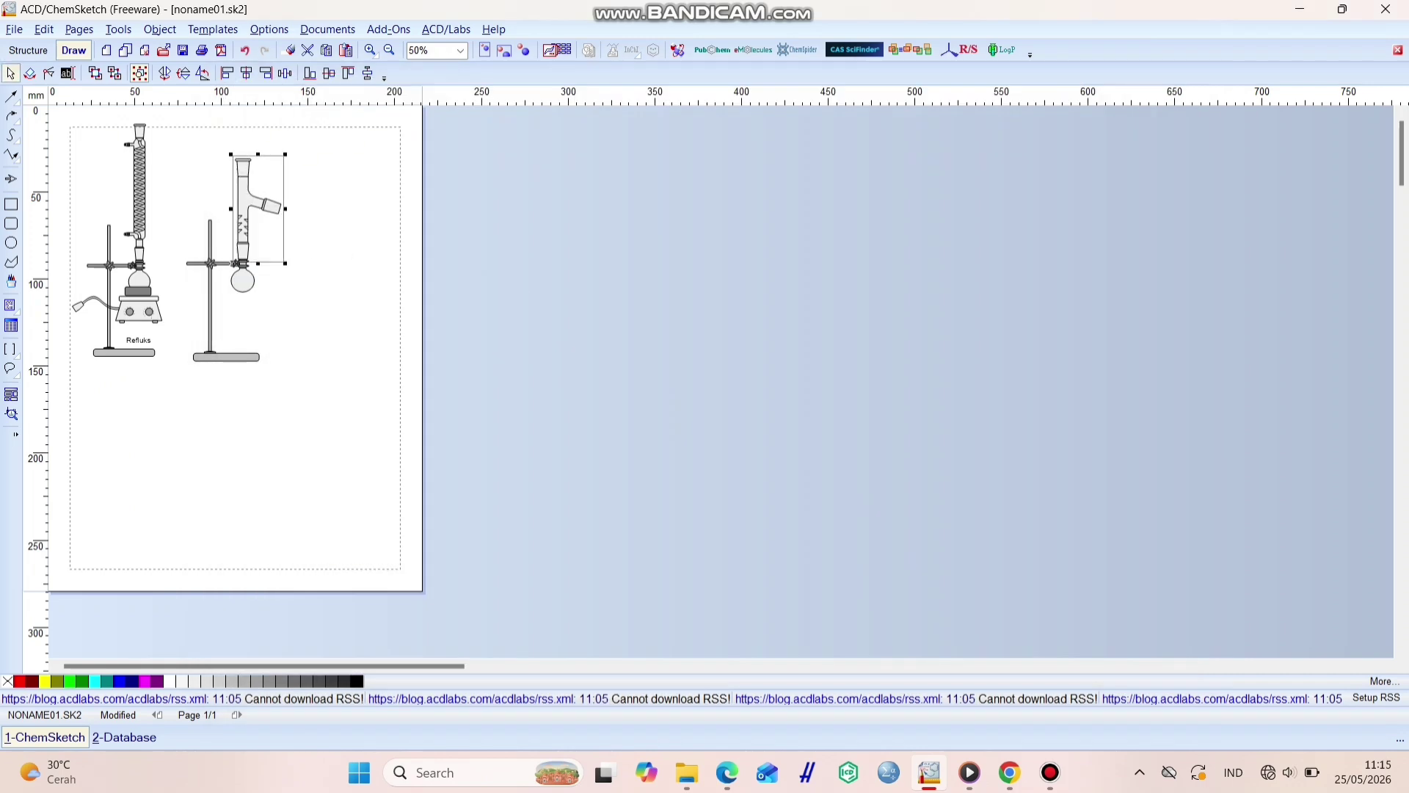
left_click_drag(285, 264, 278, 246)
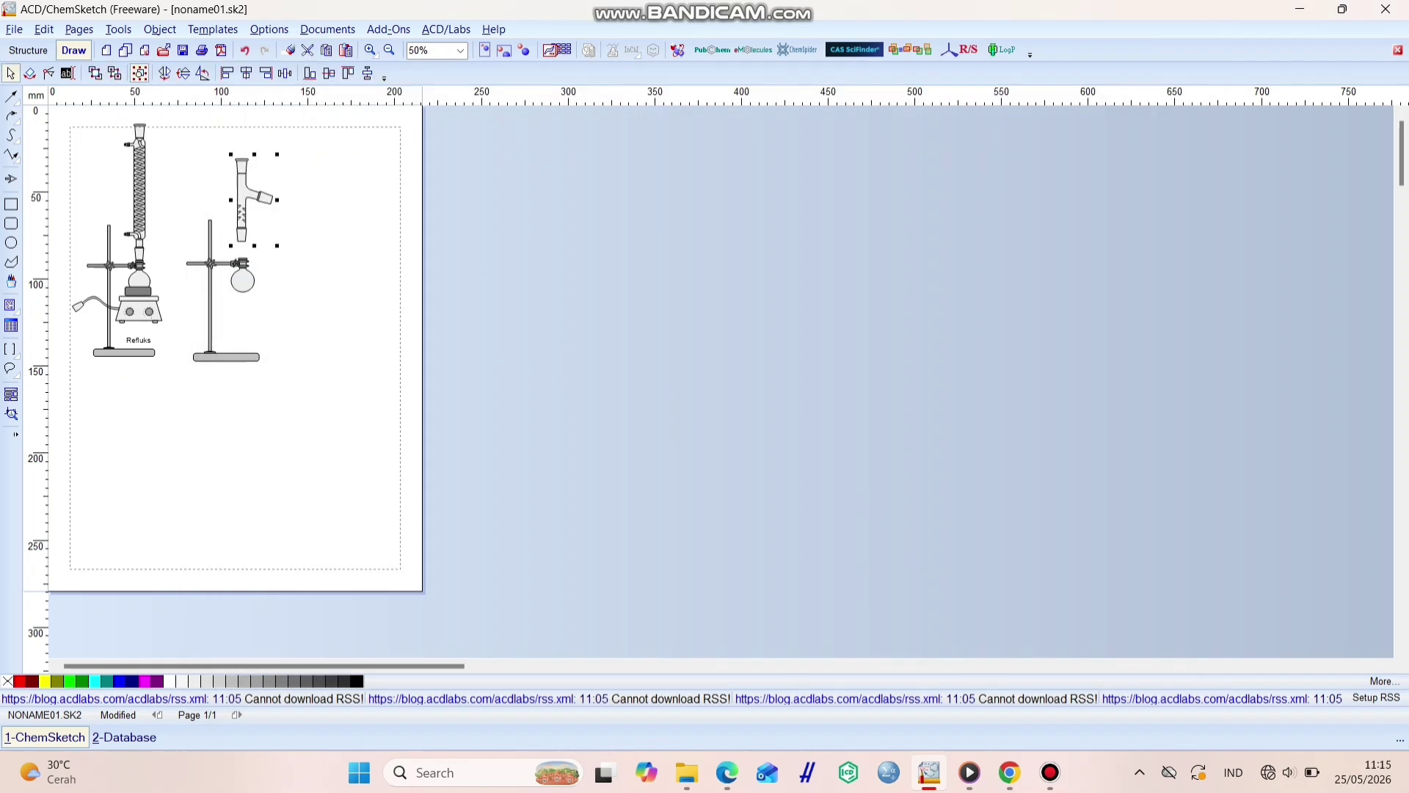
left_click_drag(246, 199, 247, 229)
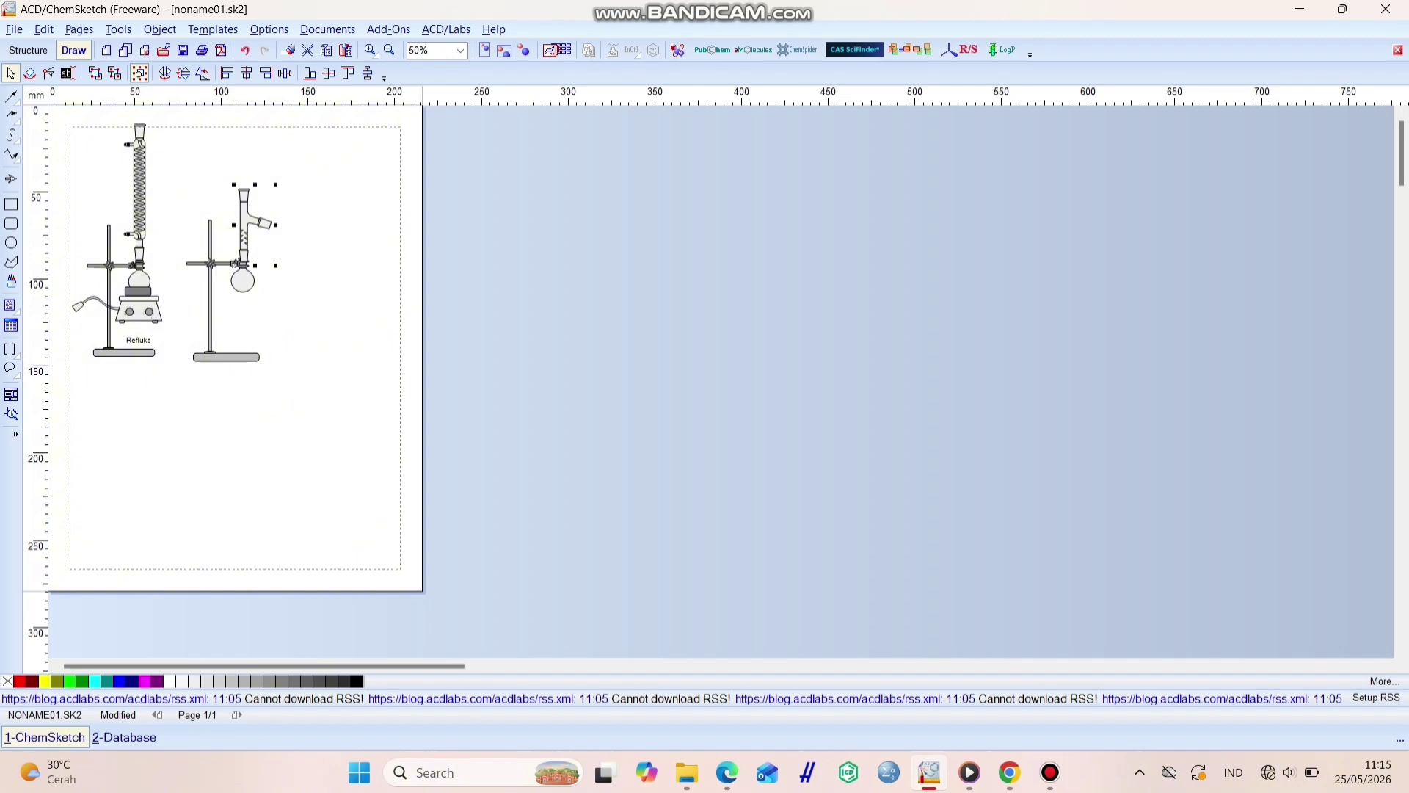
- Insert the middle jointed thermometer from the Lab Kit's Apparatus 2 page beside the second apparatus
left_click(212, 30)
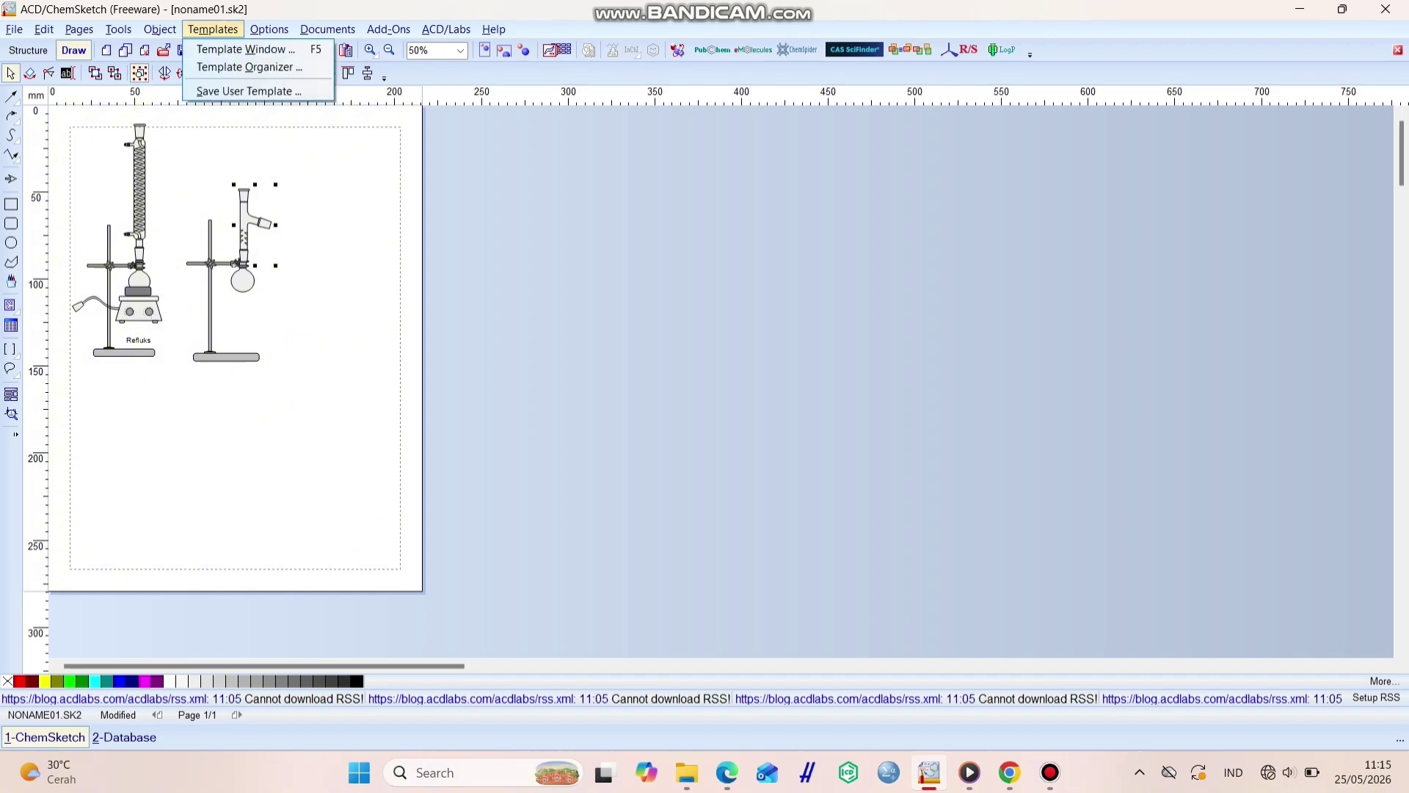
left_click(246, 49)
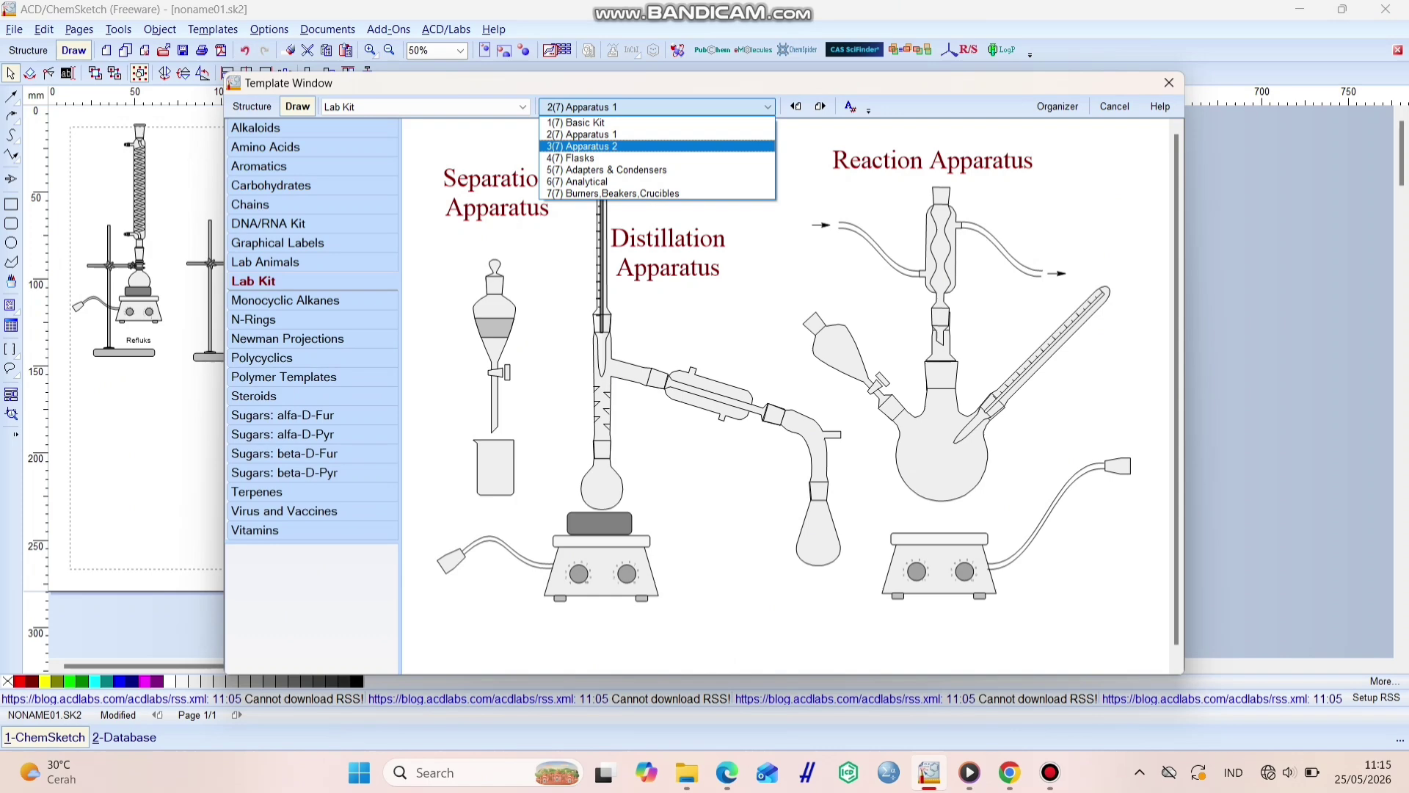
left_click(595, 146)
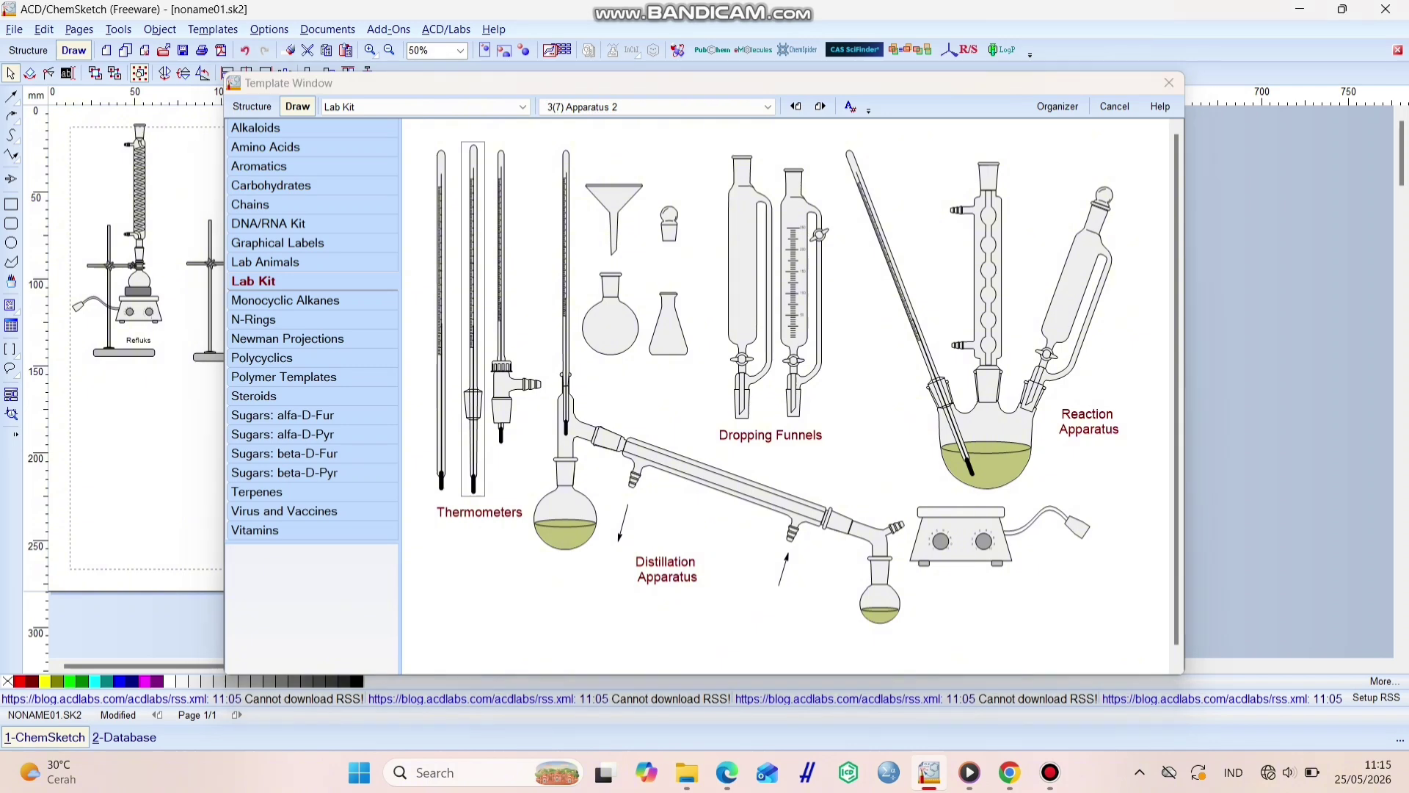
left_click(474, 315)
left_click(295, 259)
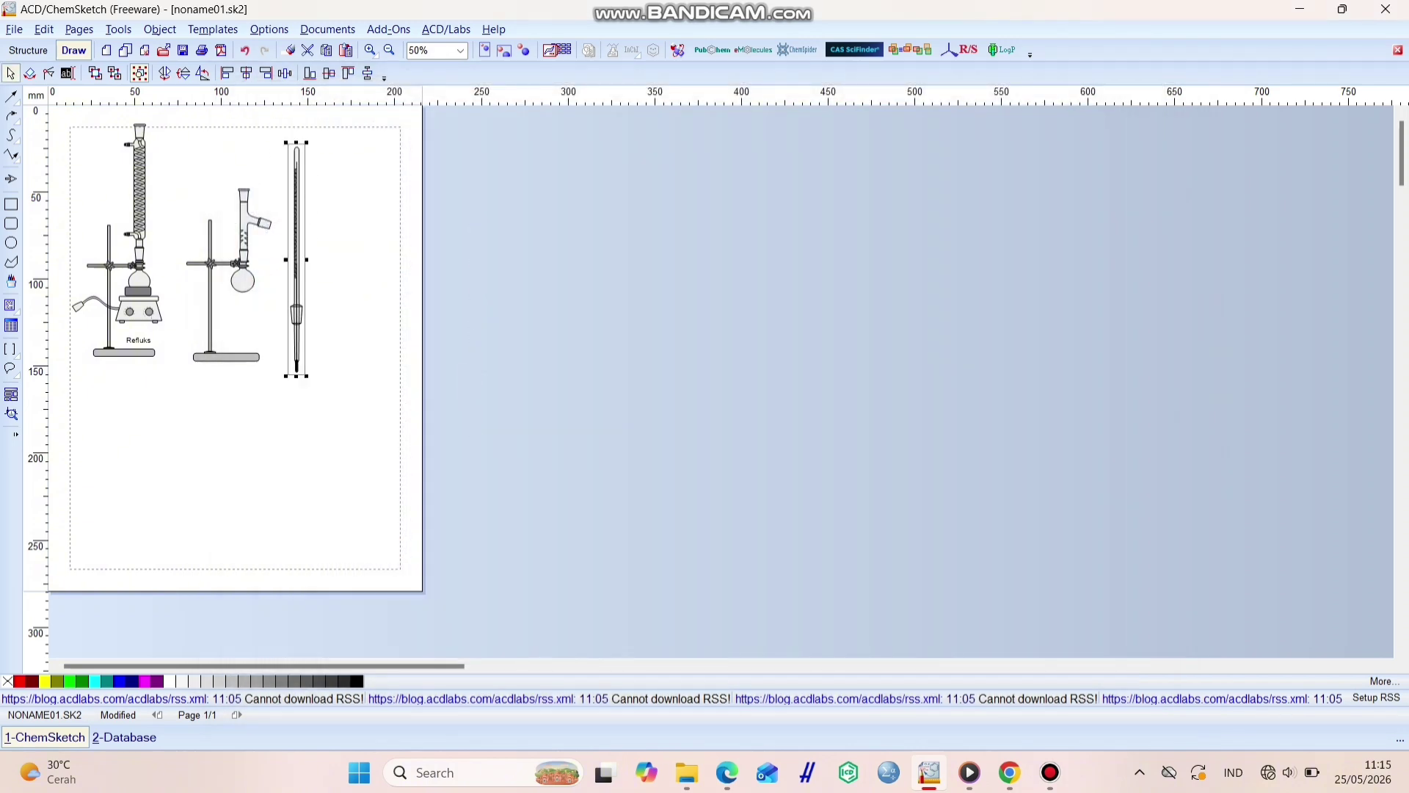
- Shrink the thermometer and seat it upright in the top opening of the three-way adapter
left_click_drag(307, 142, 295, 284)
left_click_drag(289, 351, 243, 189)
left_click_drag(250, 121, 252, 101)
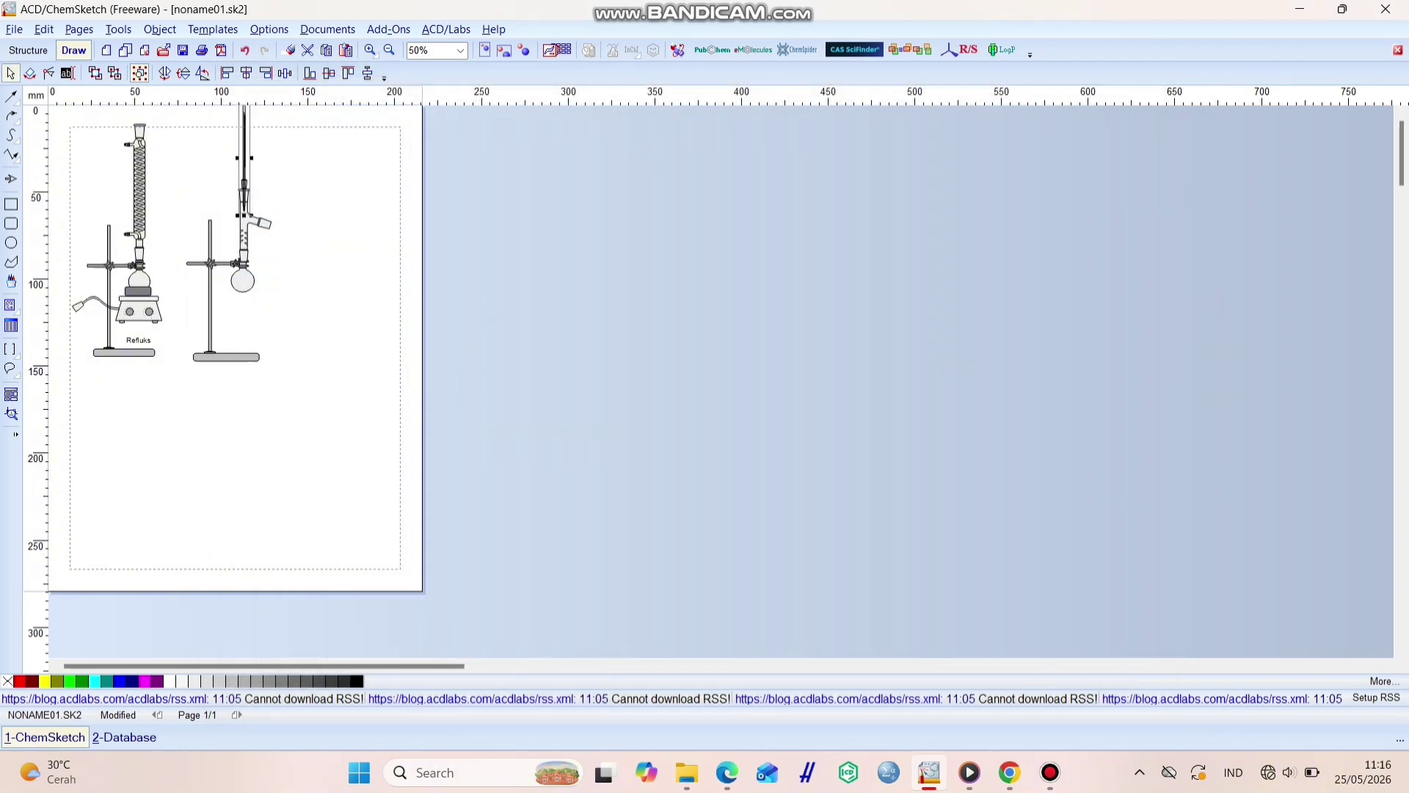
left_click_drag(244, 183, 245, 193)
- Display the Basic Kit page of the Lab Kit templates
left_click(213, 29)
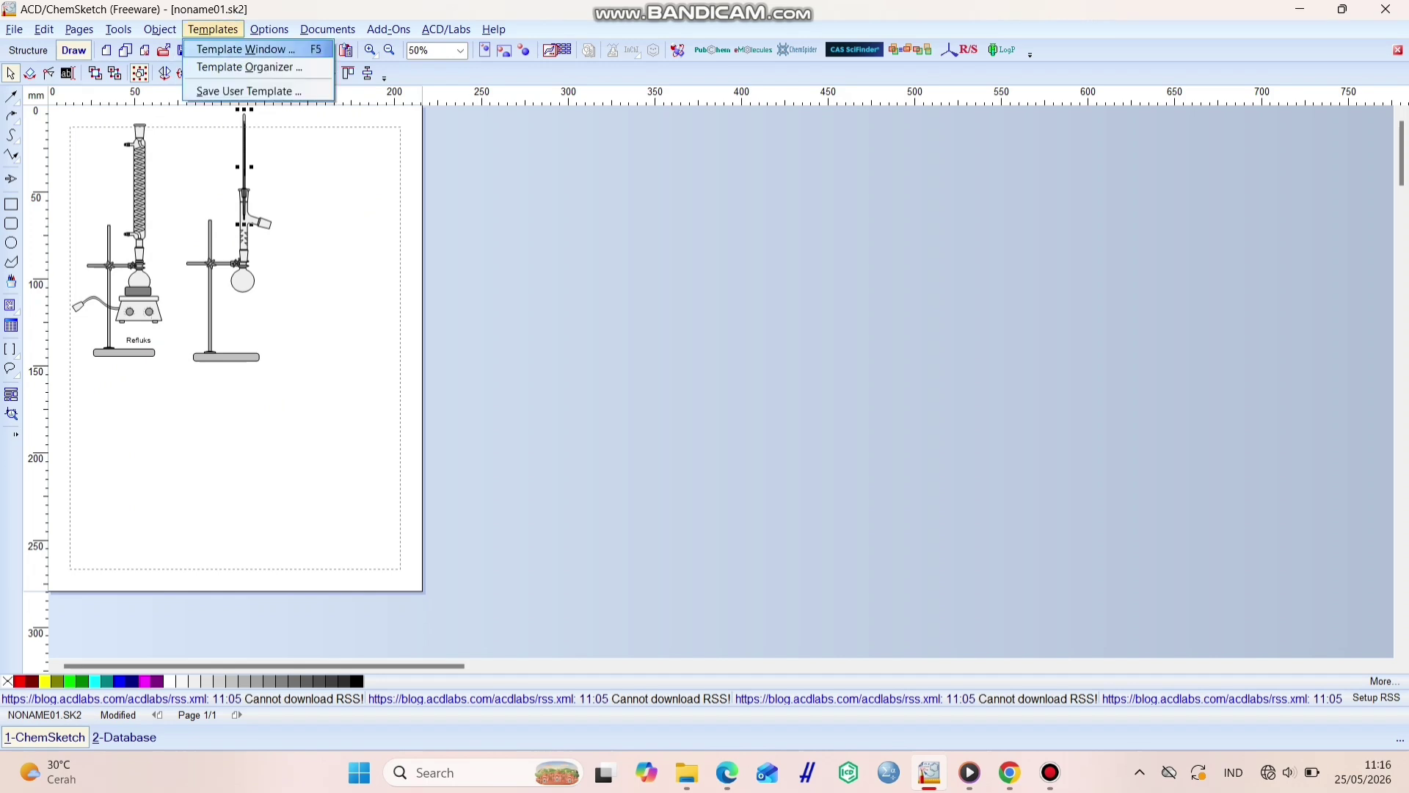
left_click(244, 49)
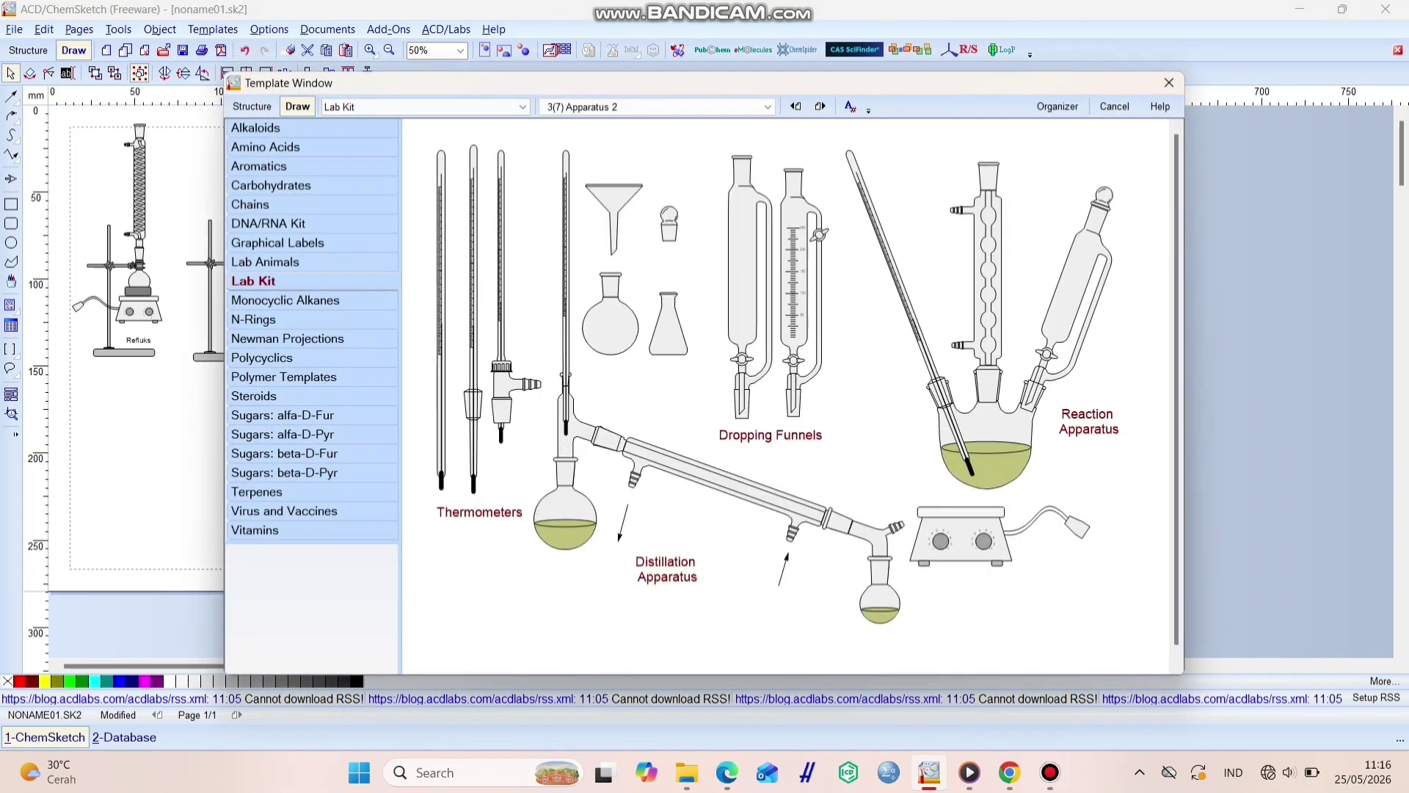
left_click(768, 107)
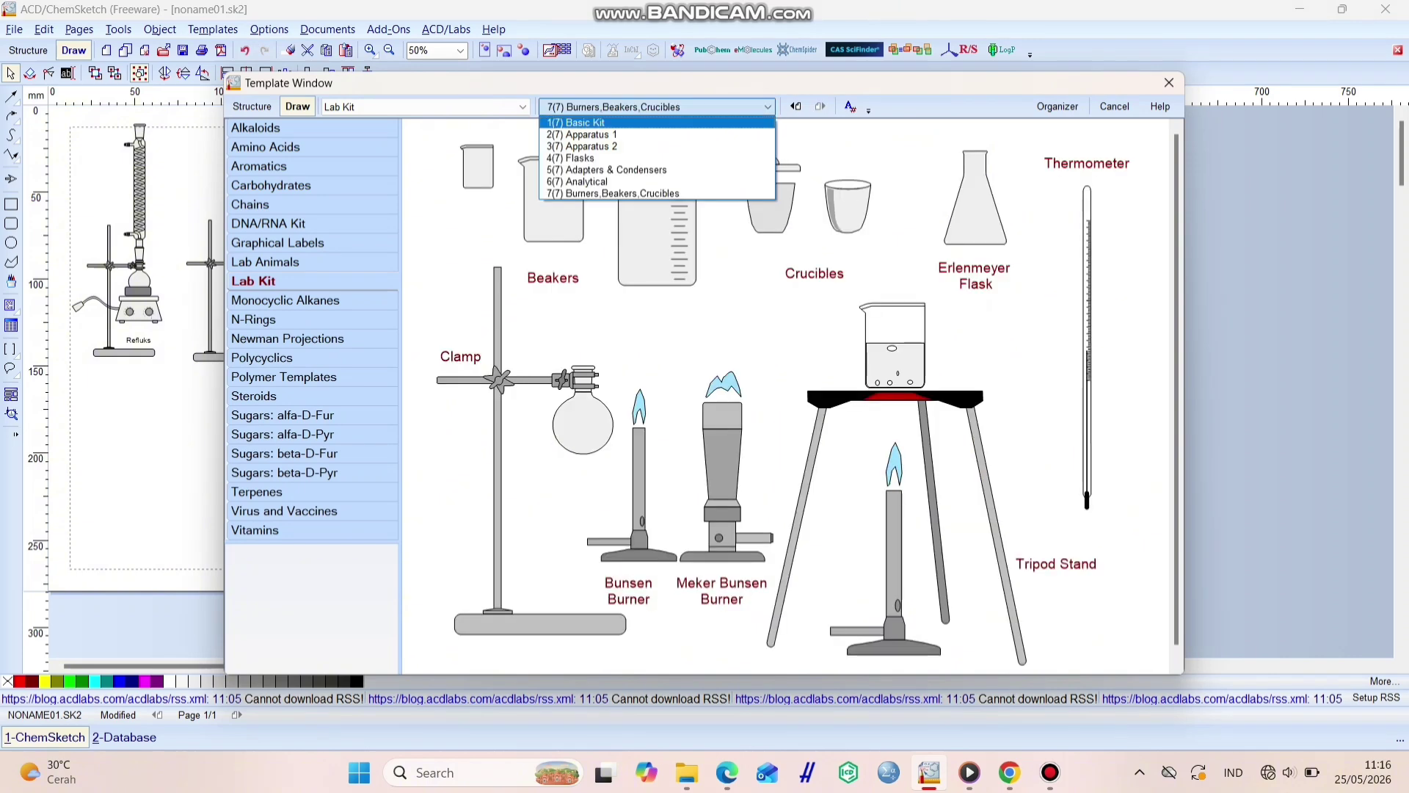
left_click(596, 124)
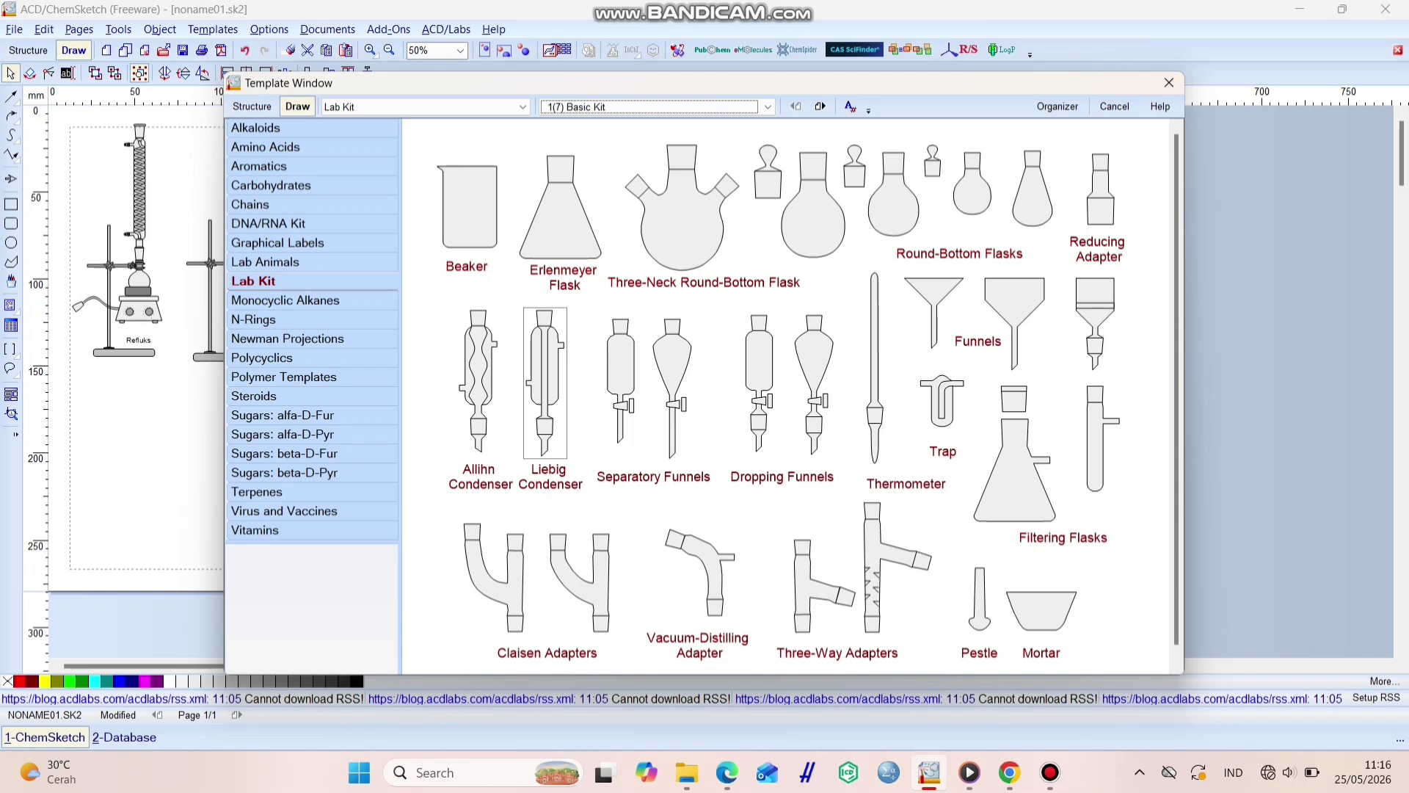
- Insert a Liebig condenser from the Basic Kit, tilt it downward, and attach it to the side arm of the three-way adapter
left_click(544, 382)
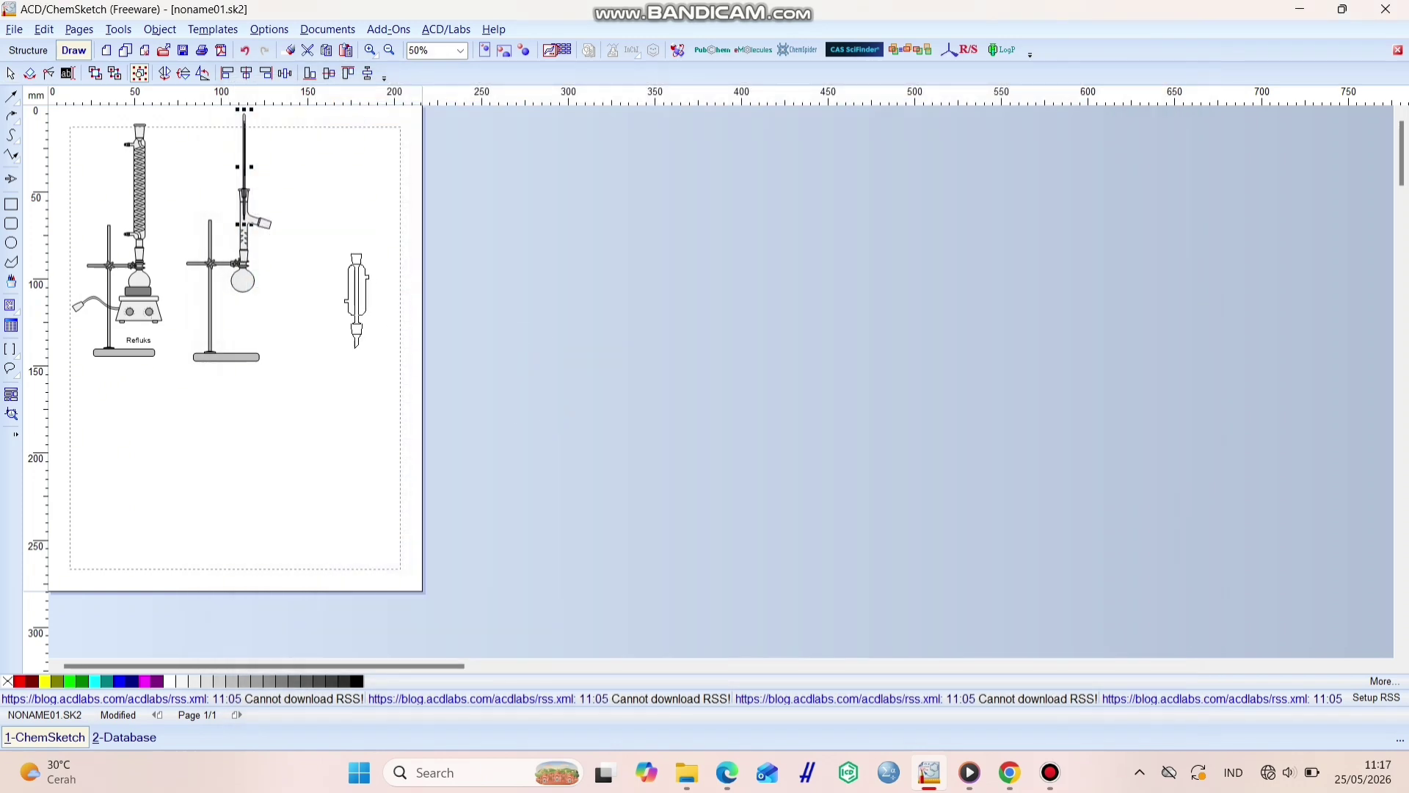
left_click(306, 283)
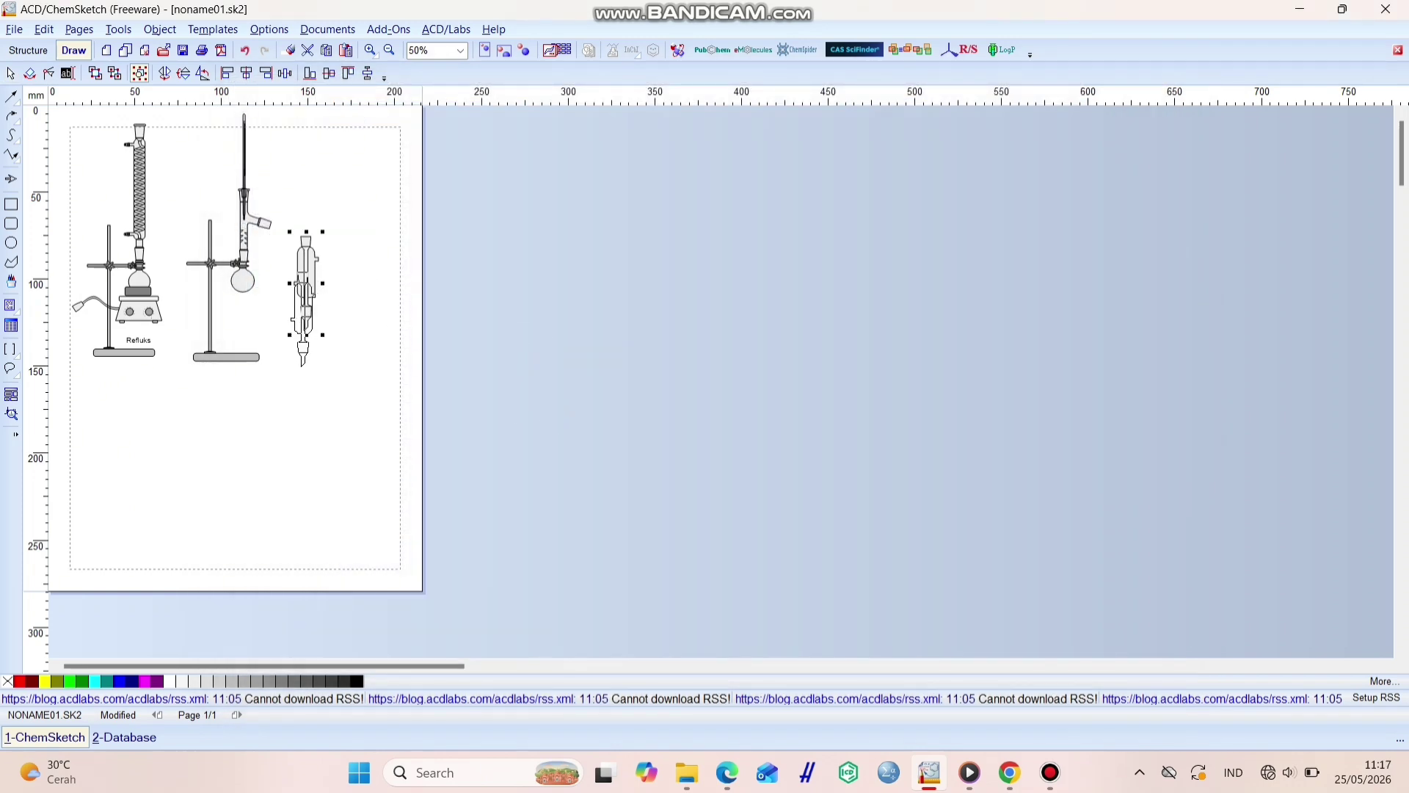
key("Escape")
left_click(29, 73)
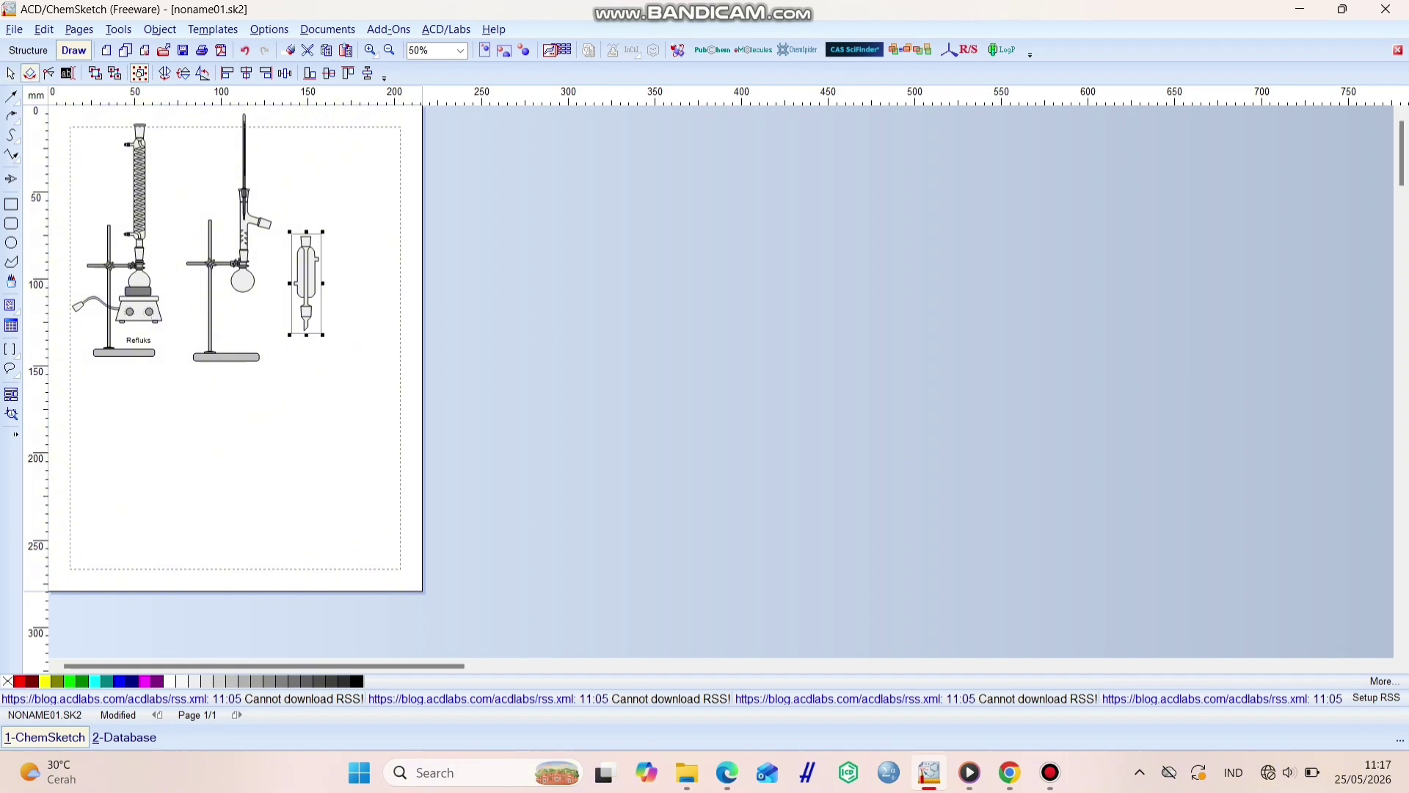
left_click_drag(324, 336, 307, 247)
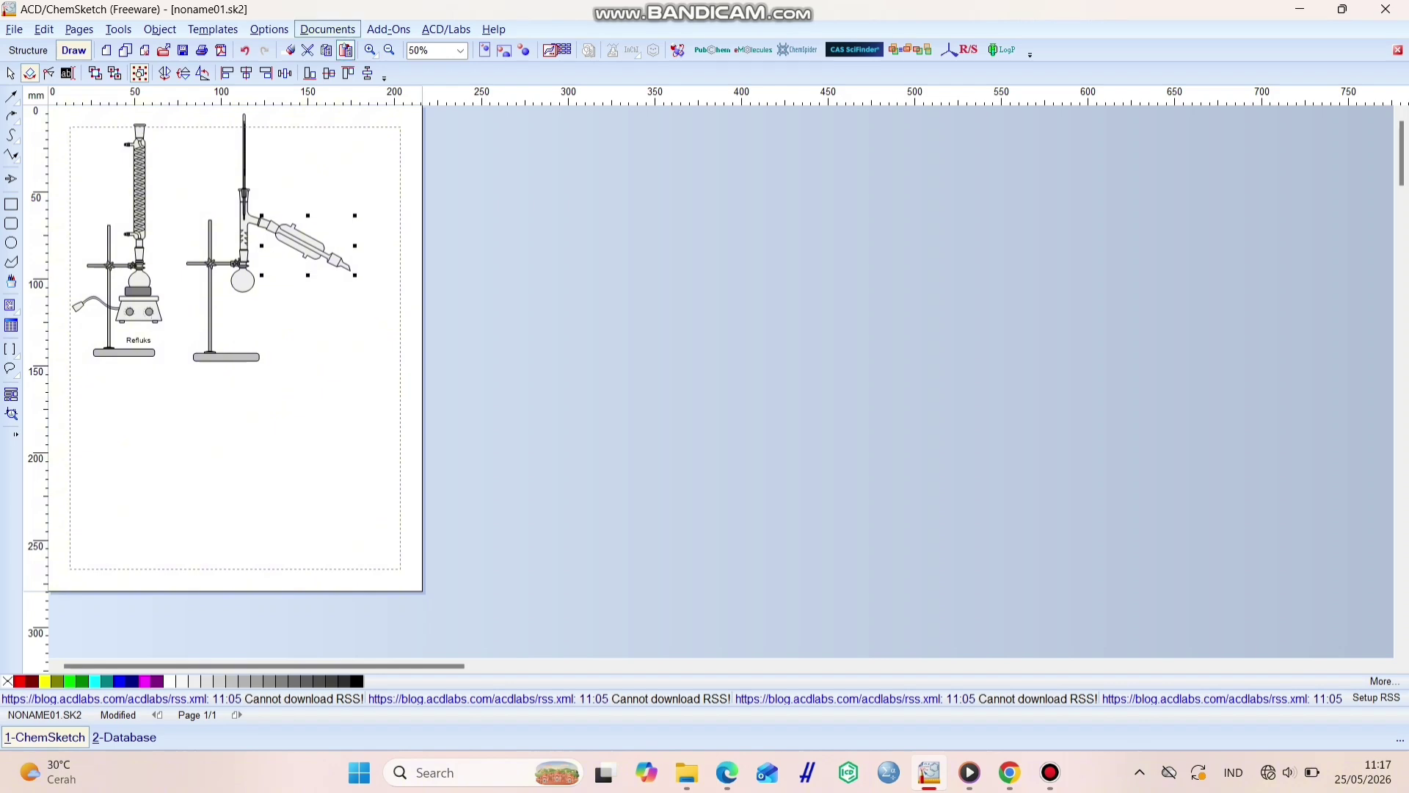
- Insert one vacuum-distilling adapter from the Basic Kit and fit it onto the lower end of the Liebig condenser
left_click(212, 29)
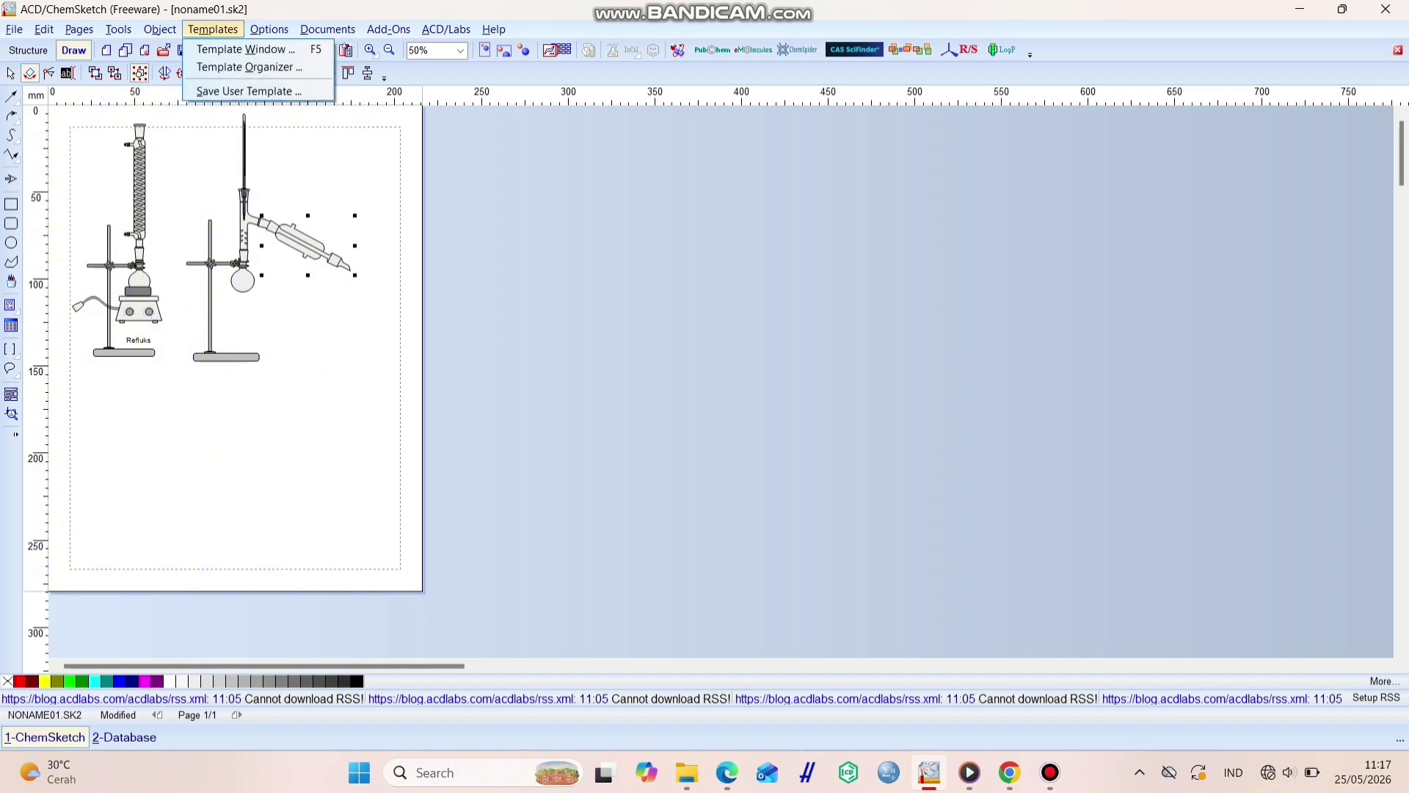
left_click(246, 49)
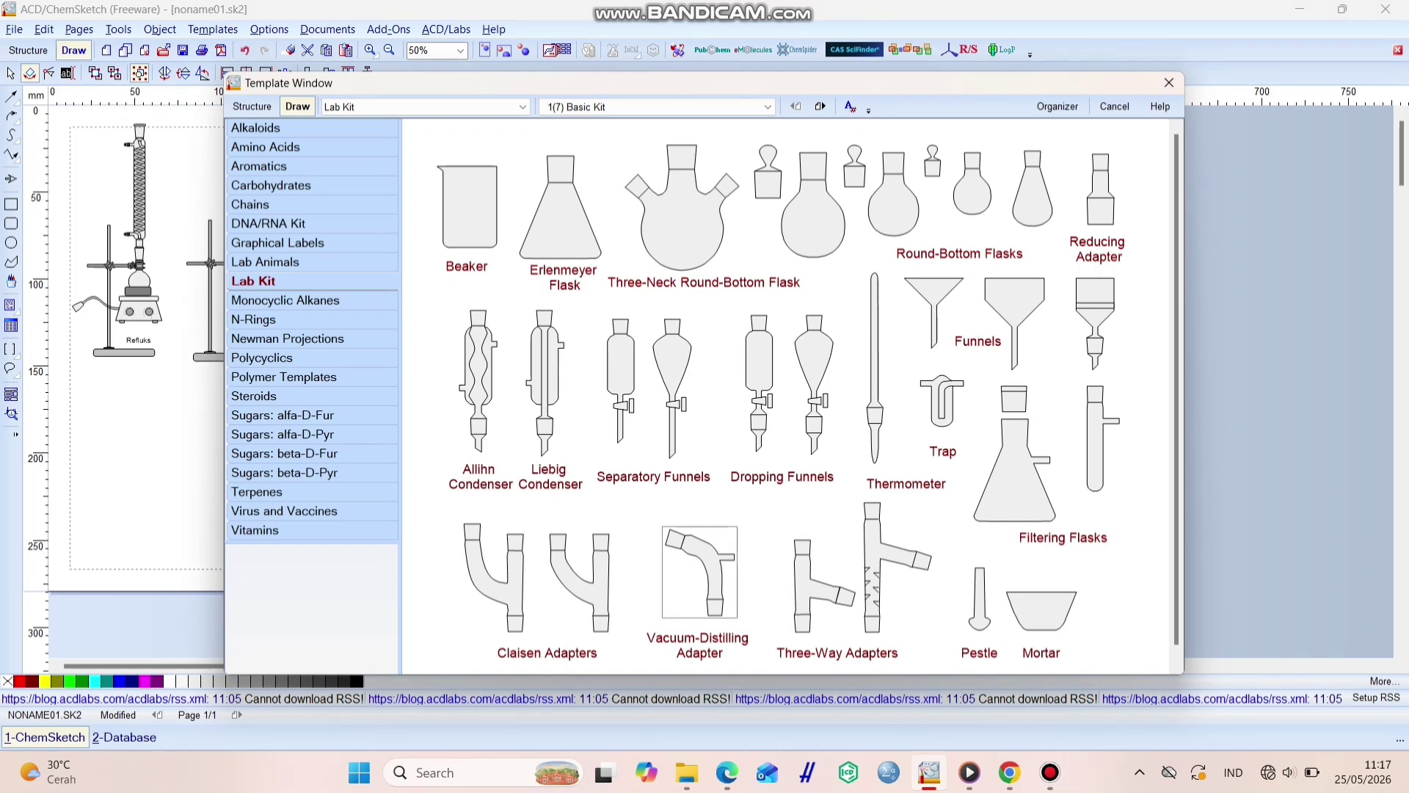
left_click(700, 572)
left_click(371, 290)
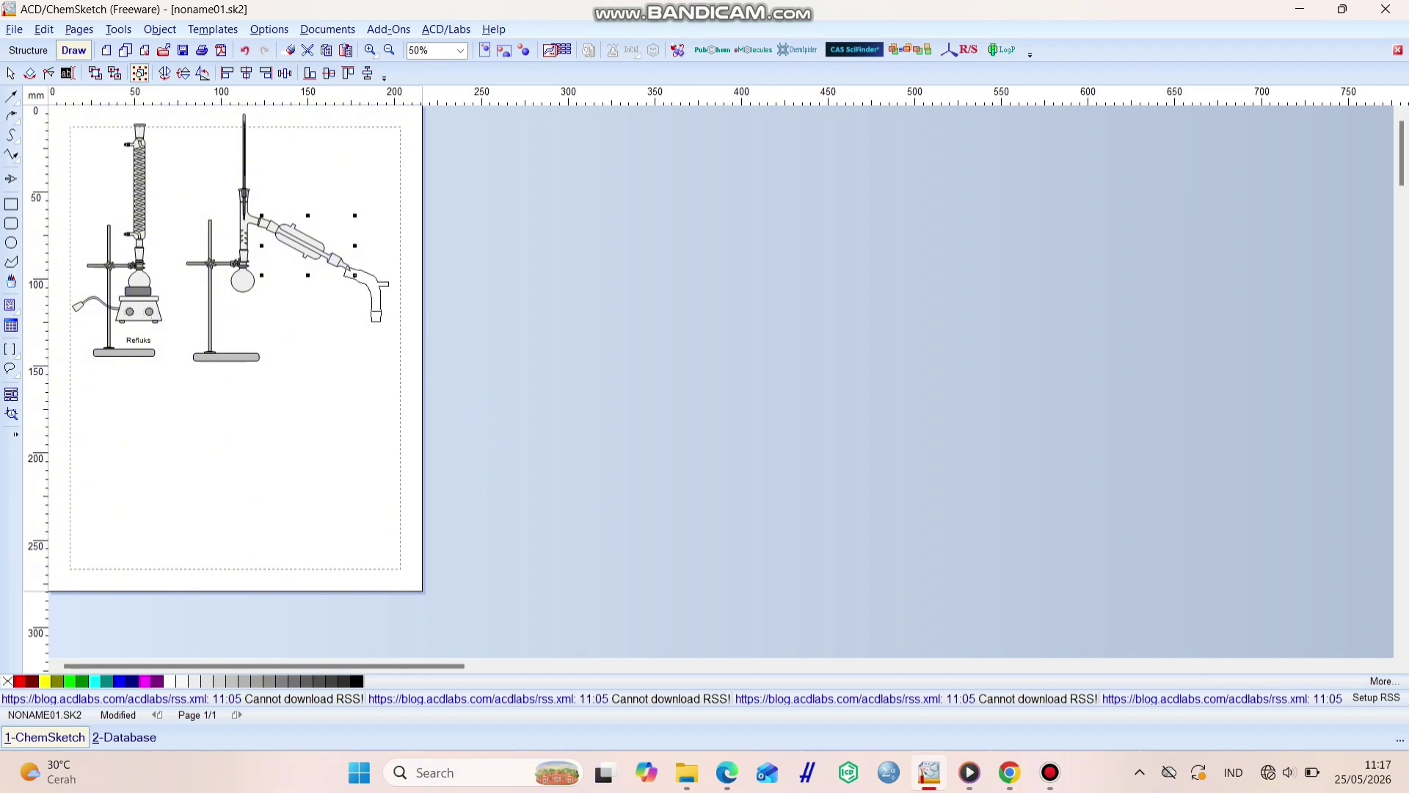
left_click(364, 290)
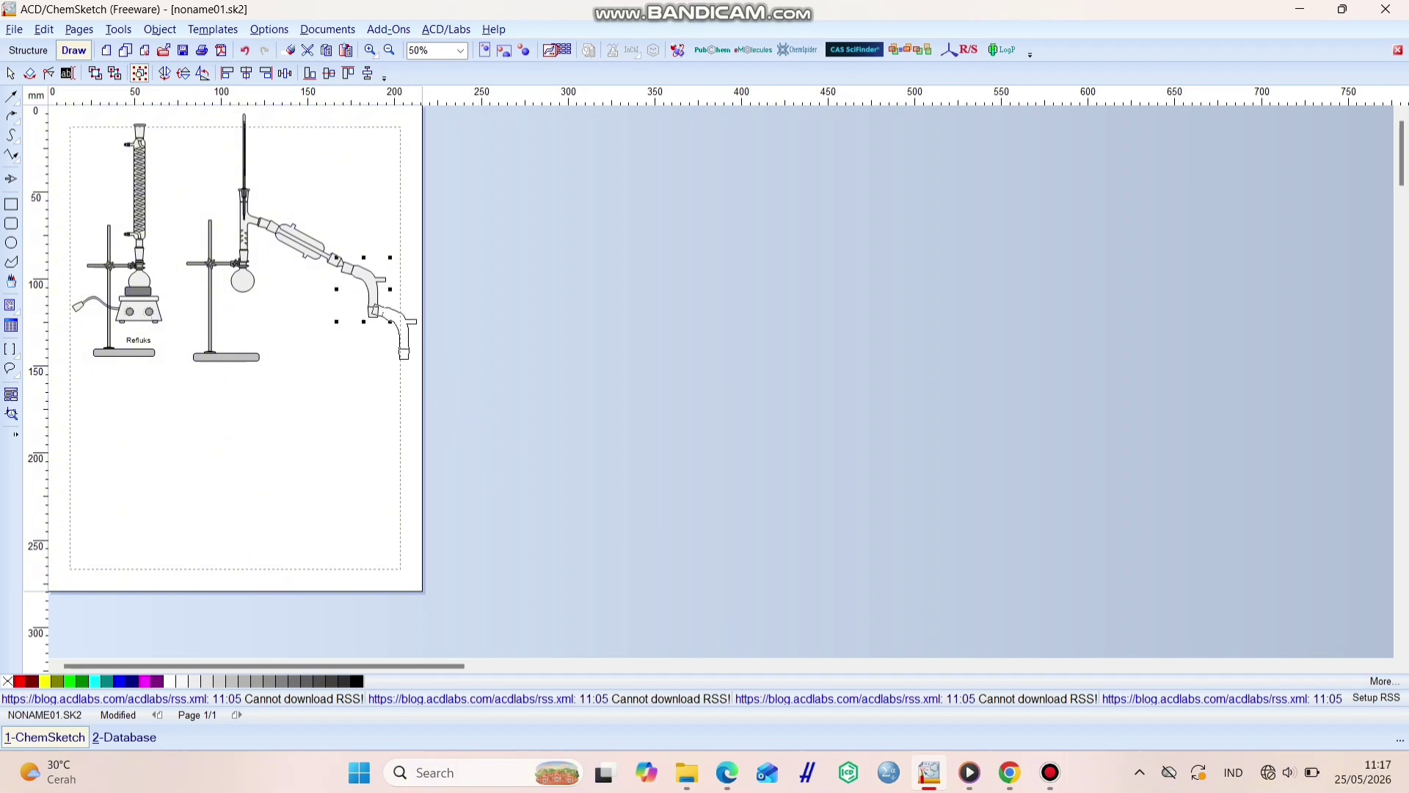
key("Escape")
left_click_drag(372, 289, 384, 315)
left_click(411, 352)
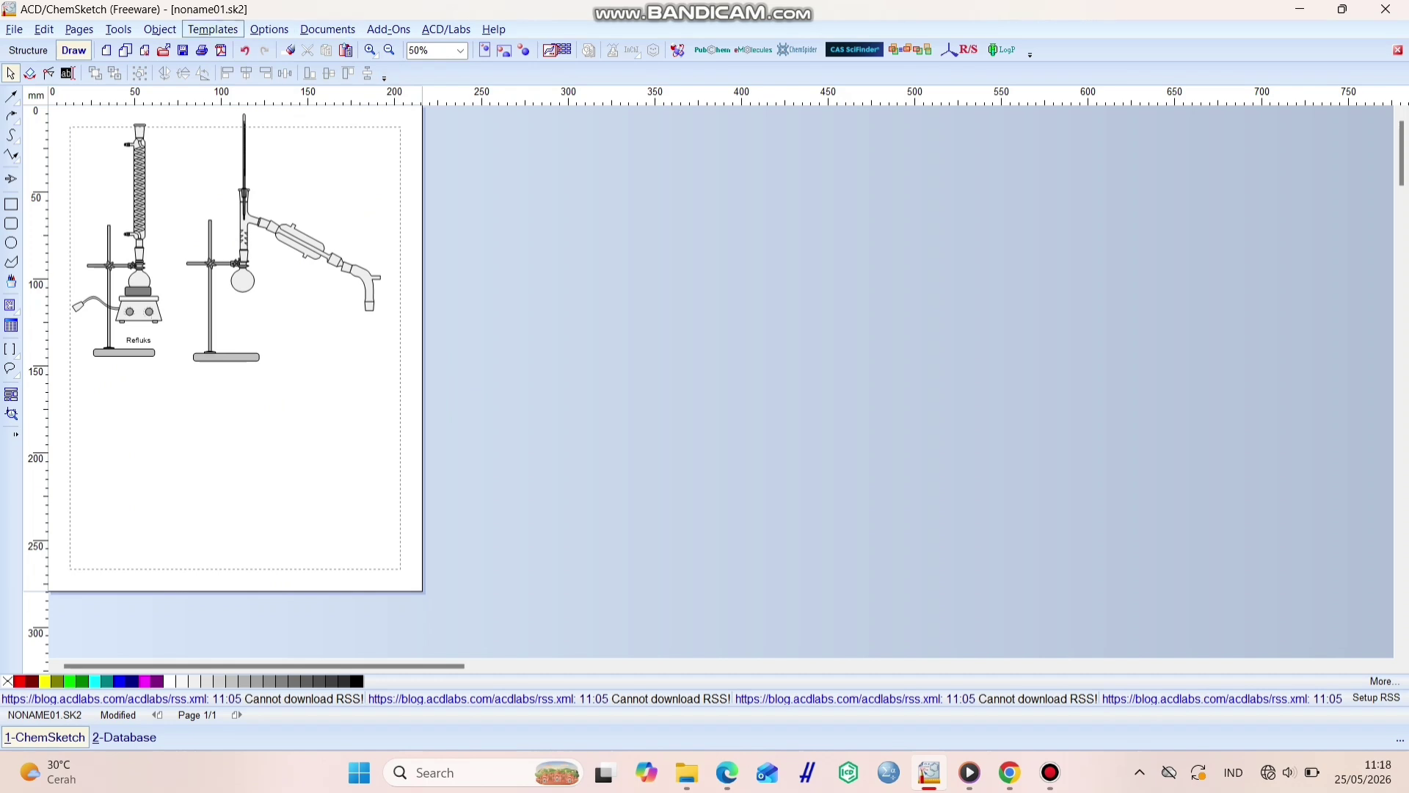
- Insert the Erlenmeyer flask from the Burners, Beakers, Crucibles page as the receiver beneath the vacuum-distilling adapter's outlet
left_click(213, 30)
left_click(246, 50)
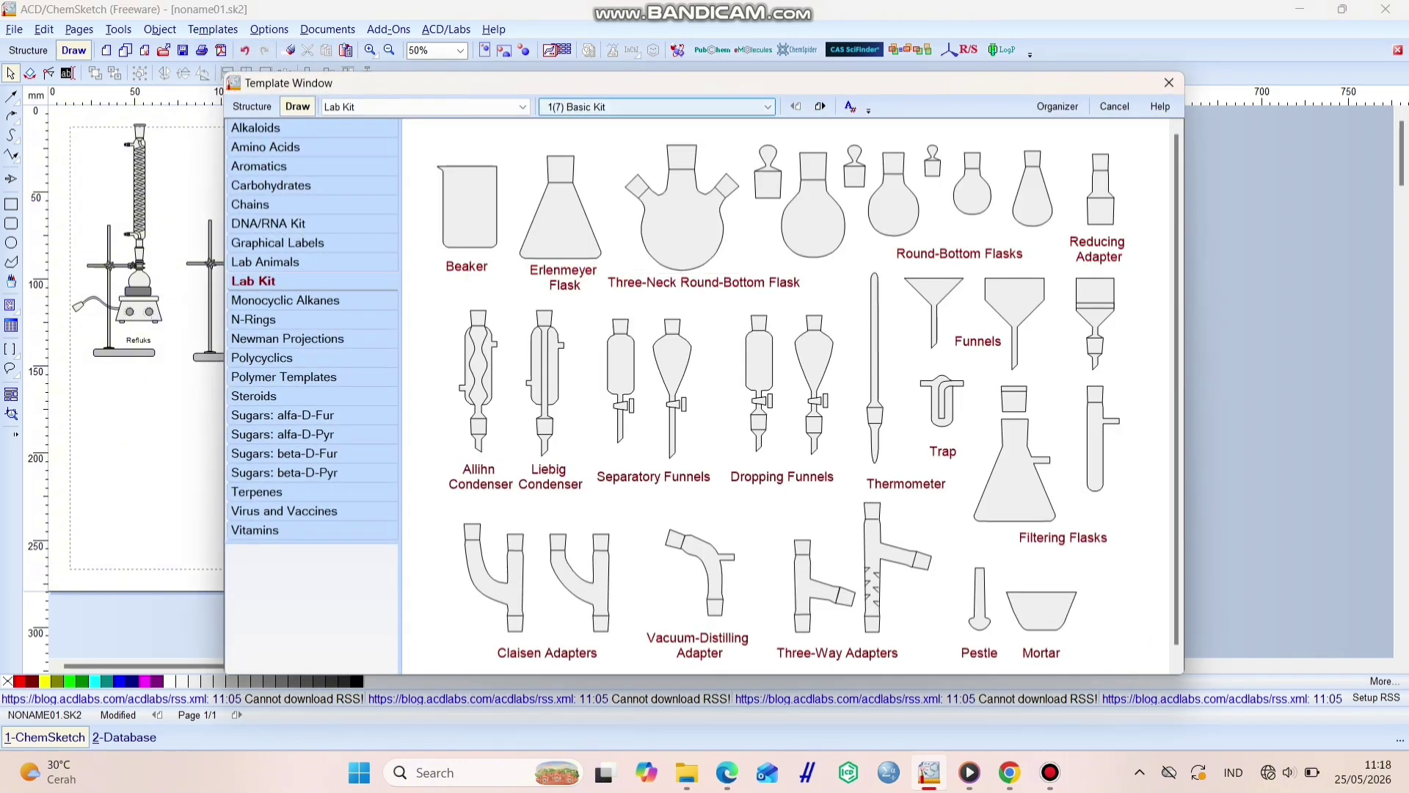
left_click(768, 106)
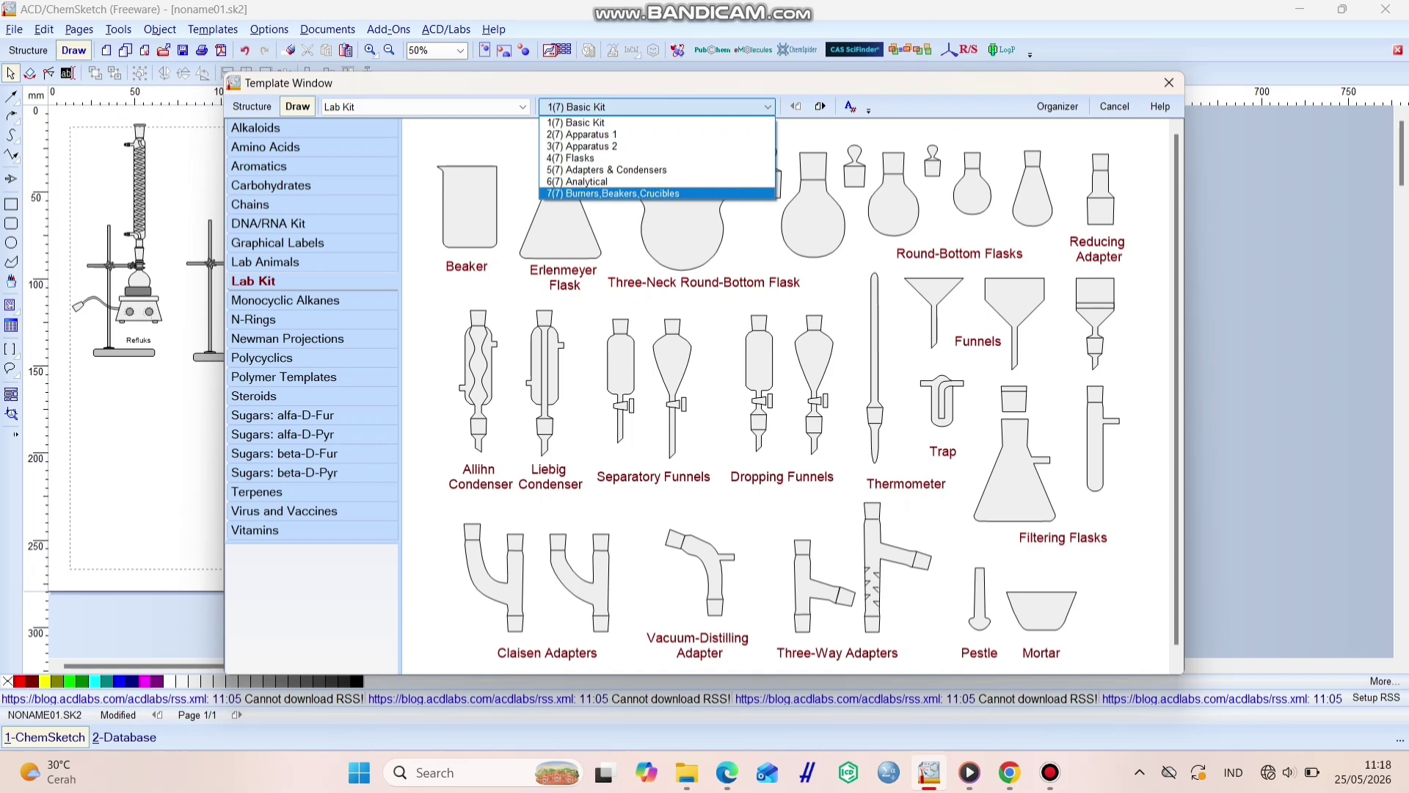
key("Return")
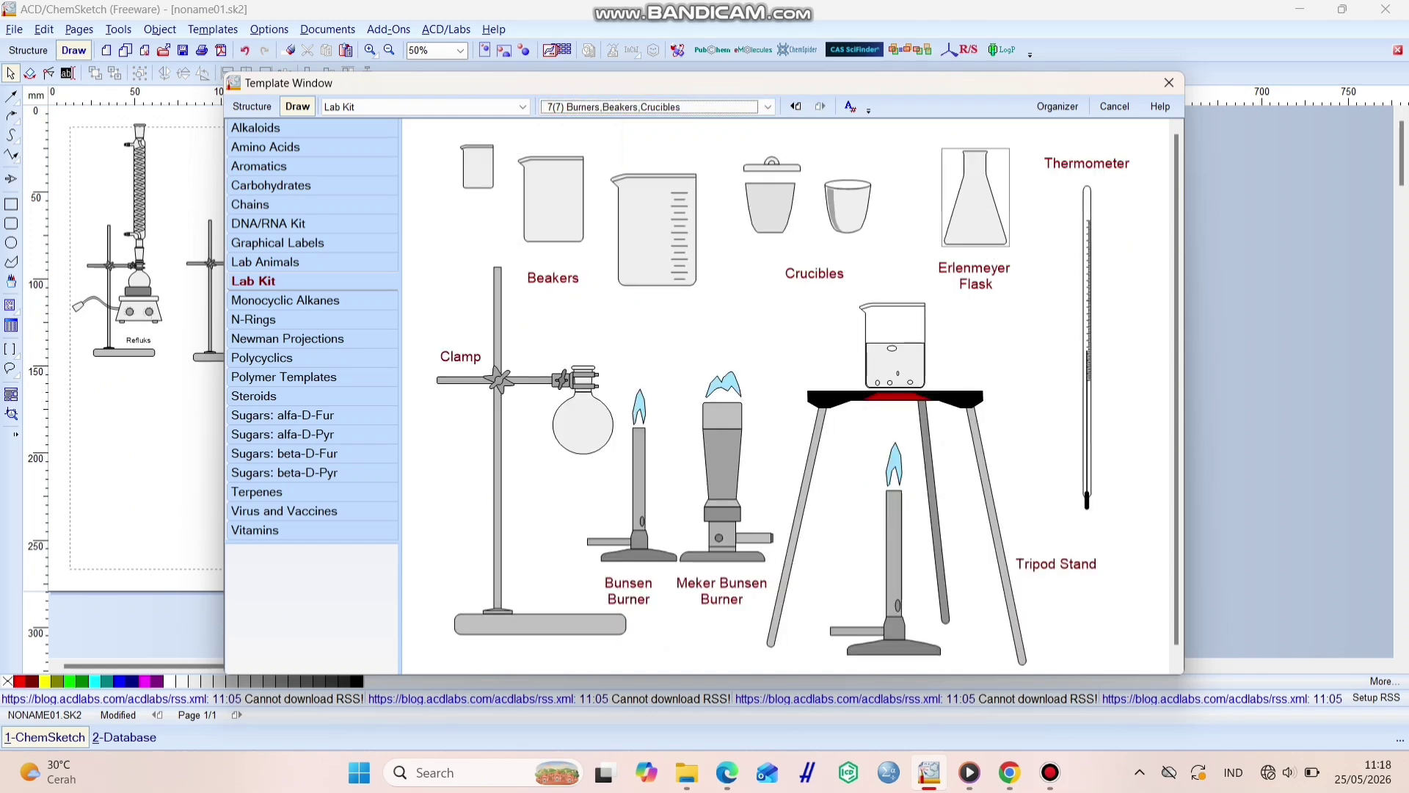
left_click(971, 195)
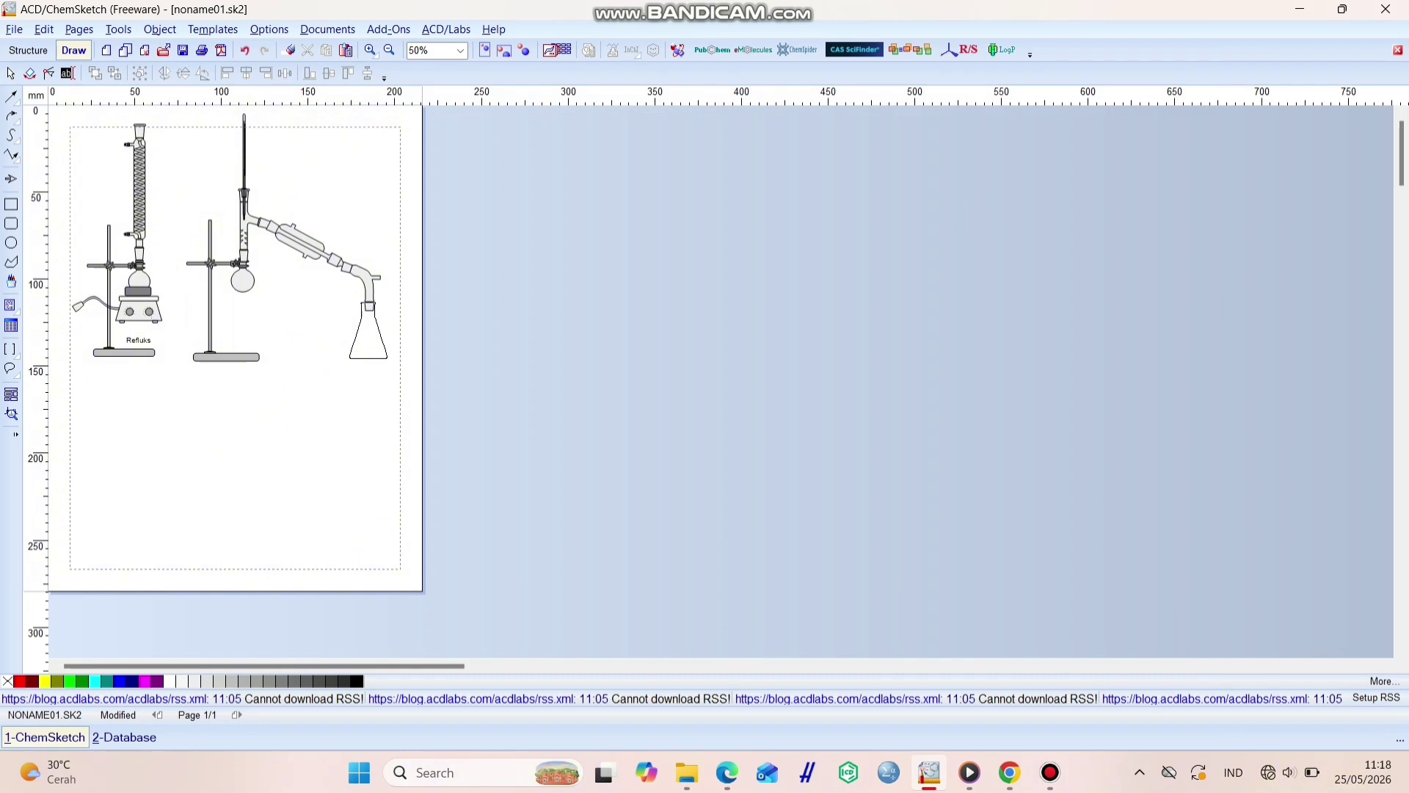
left_click(370, 330)
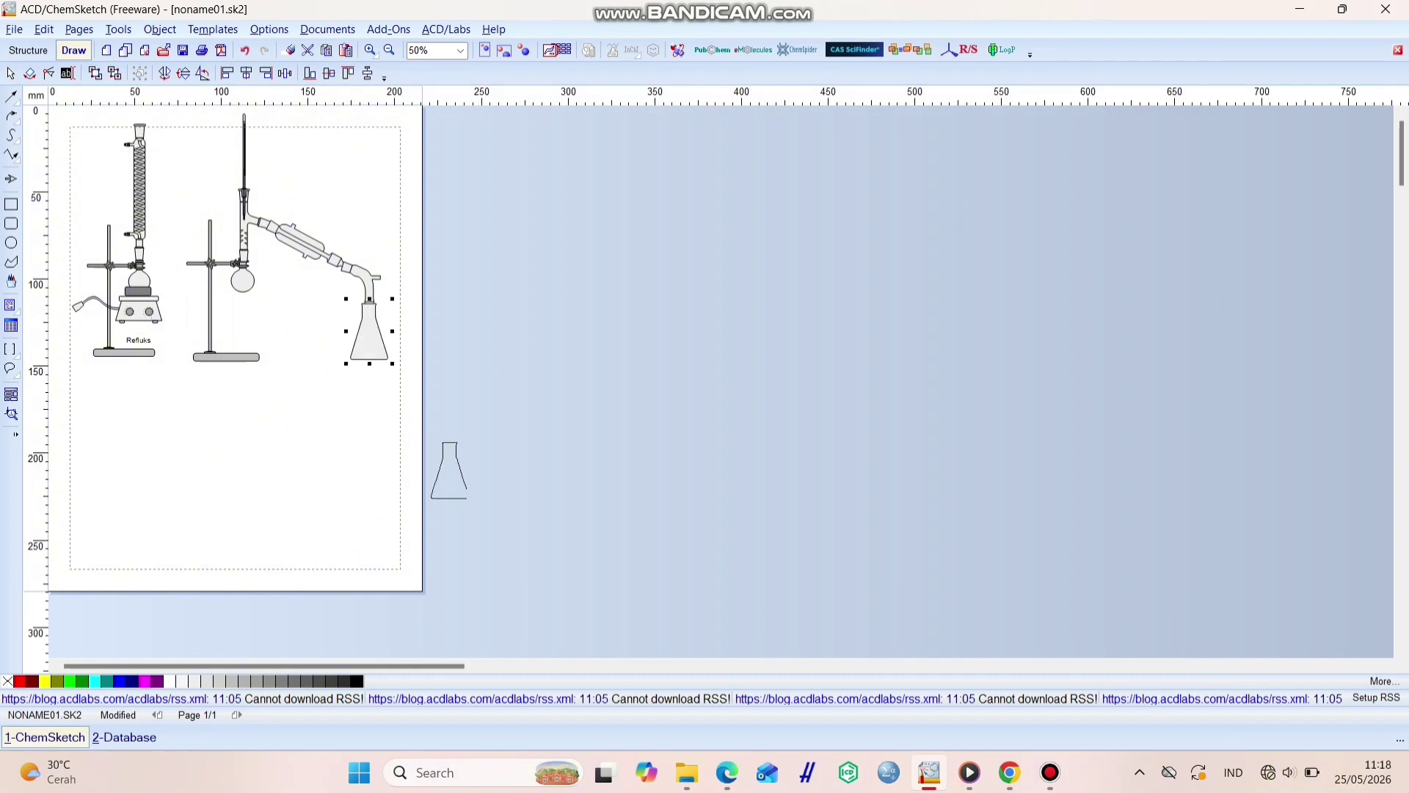
key("Escape")
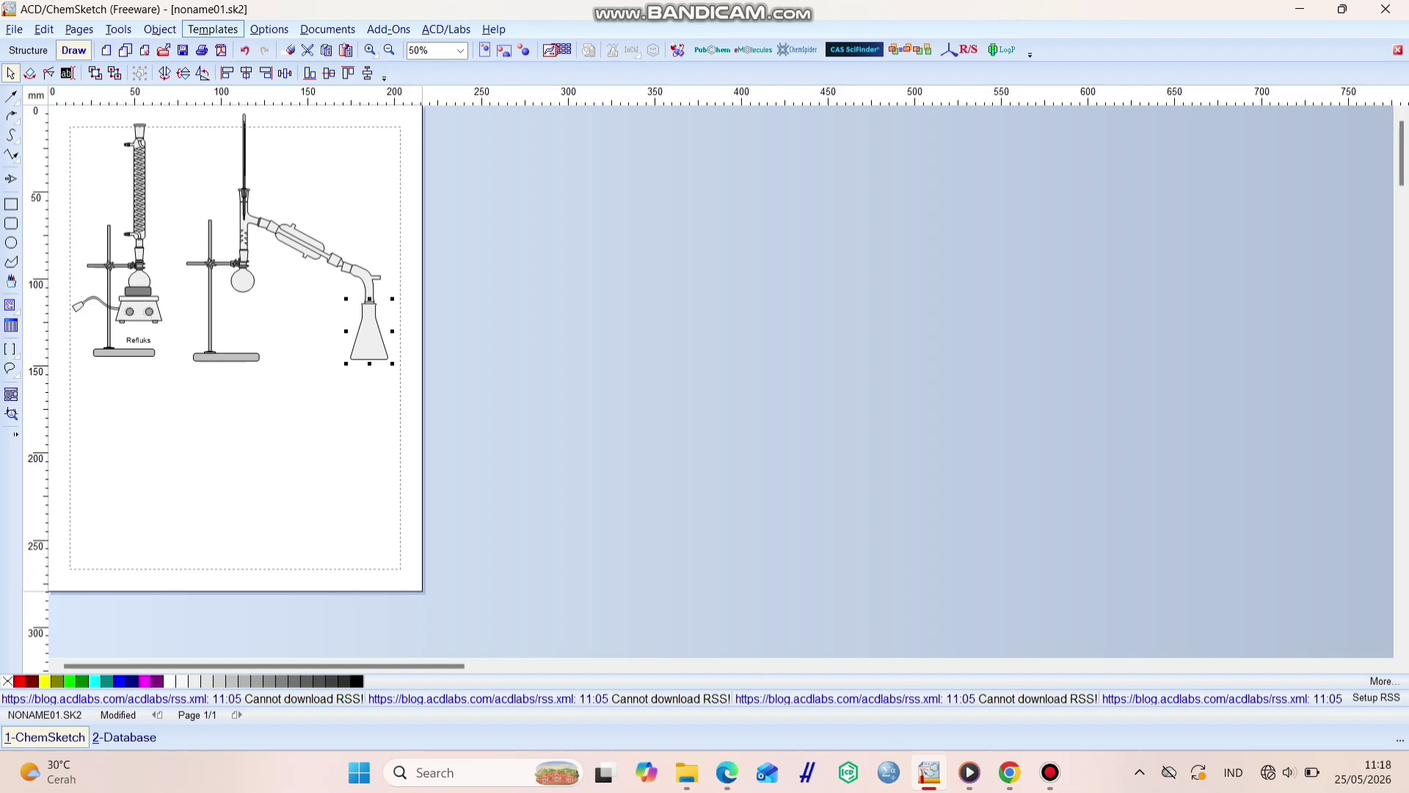
- Insert the distillation apparatus's hot plate from the Apparatus 1 page and position it directly beneath the second stand's round-bottom flask
left_click(213, 30)
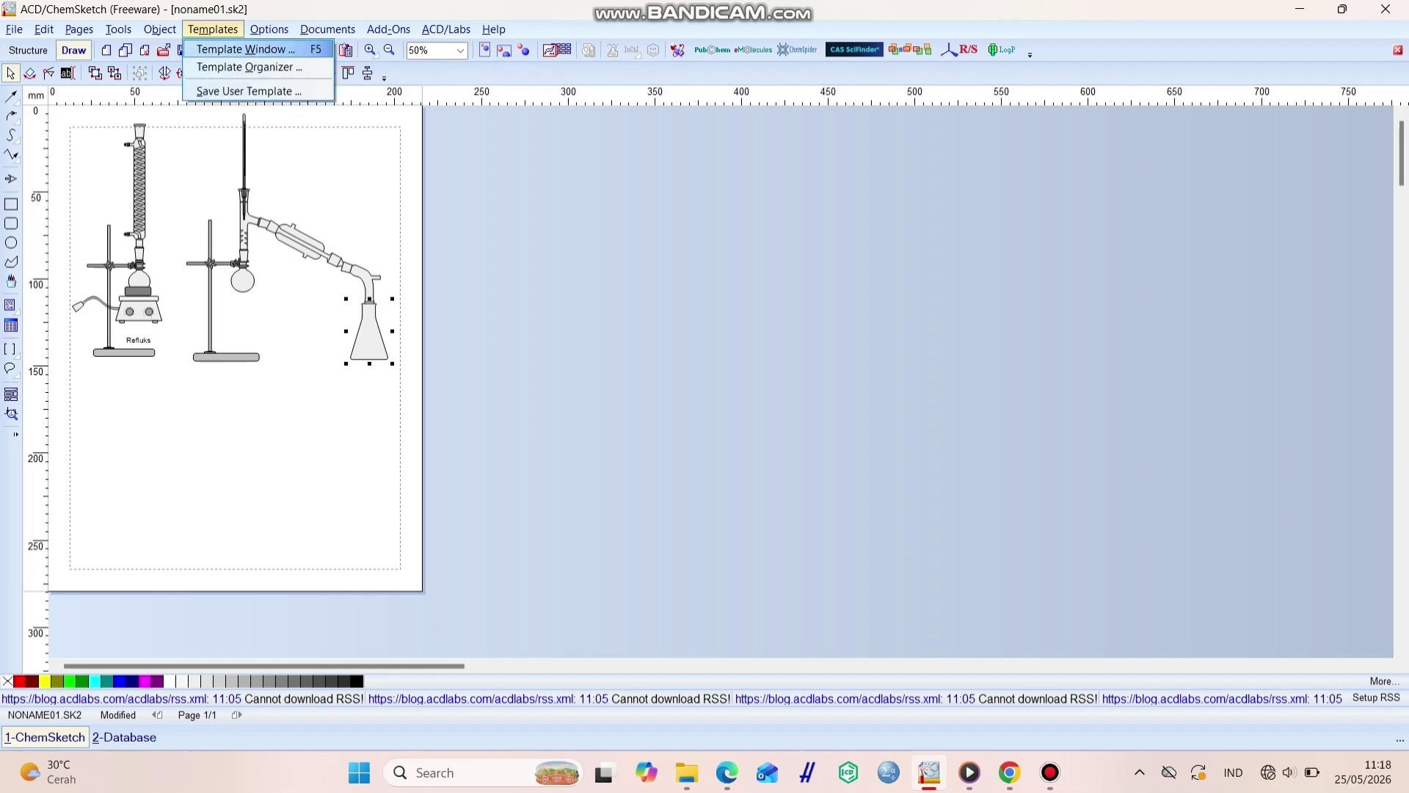
left_click(246, 49)
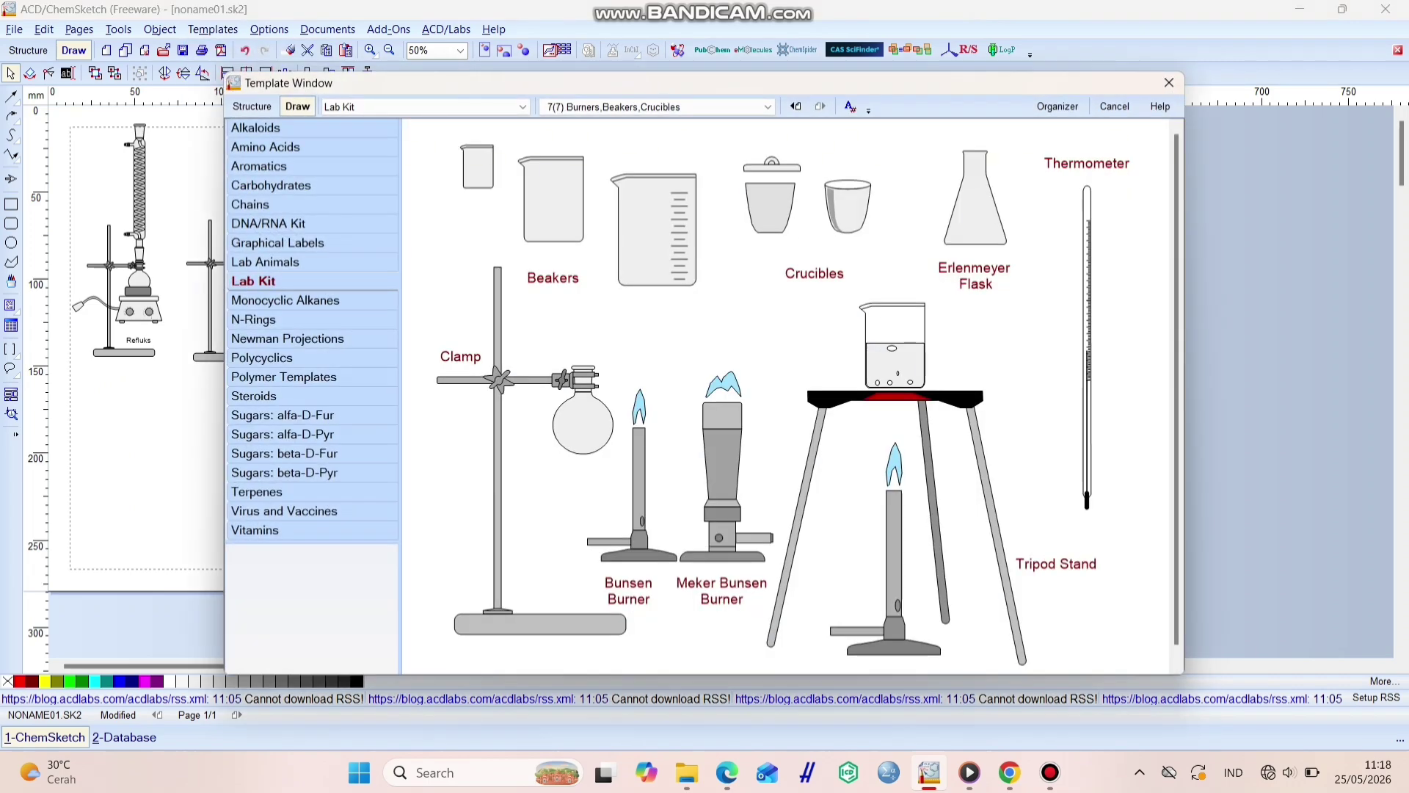
left_click(657, 108)
left_click(631, 133)
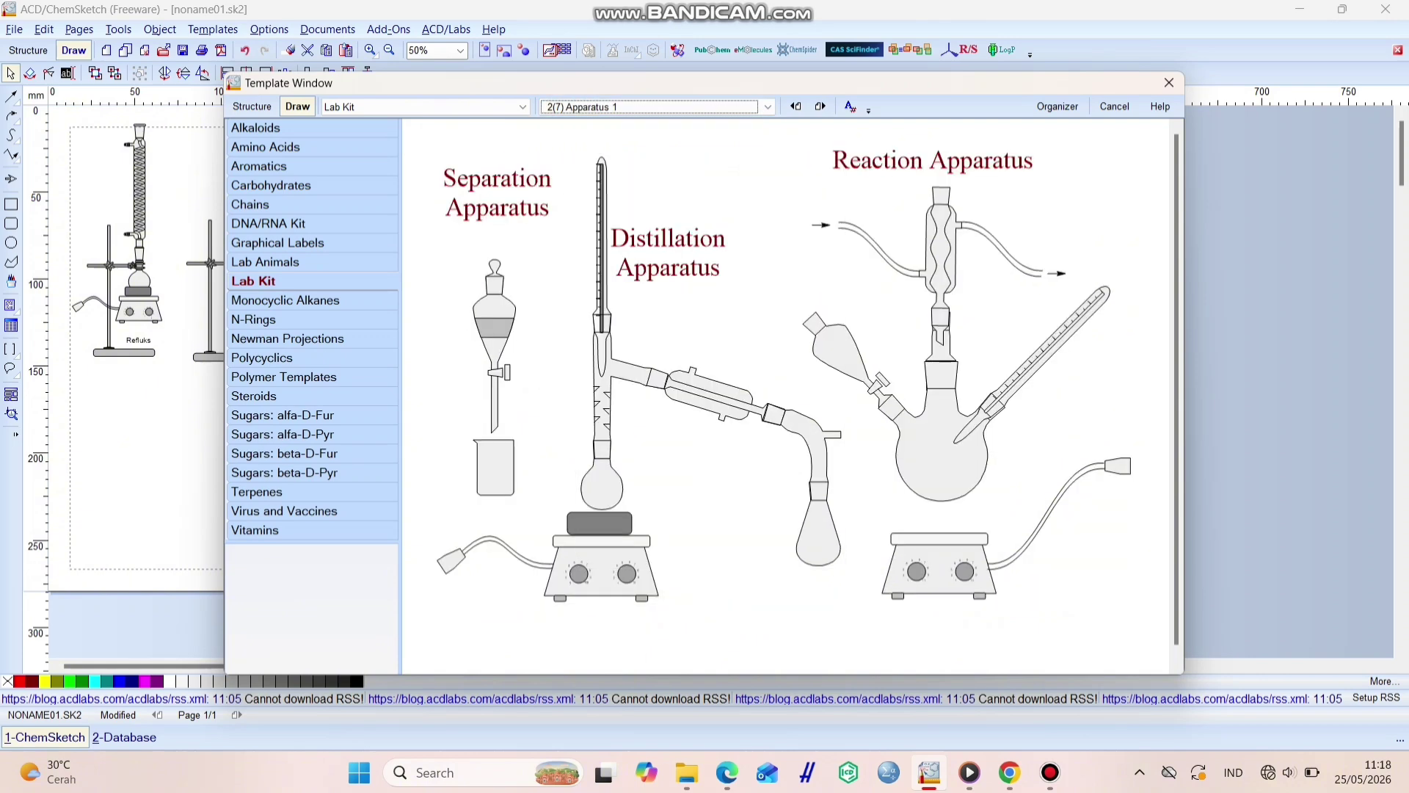
left_click(600, 562)
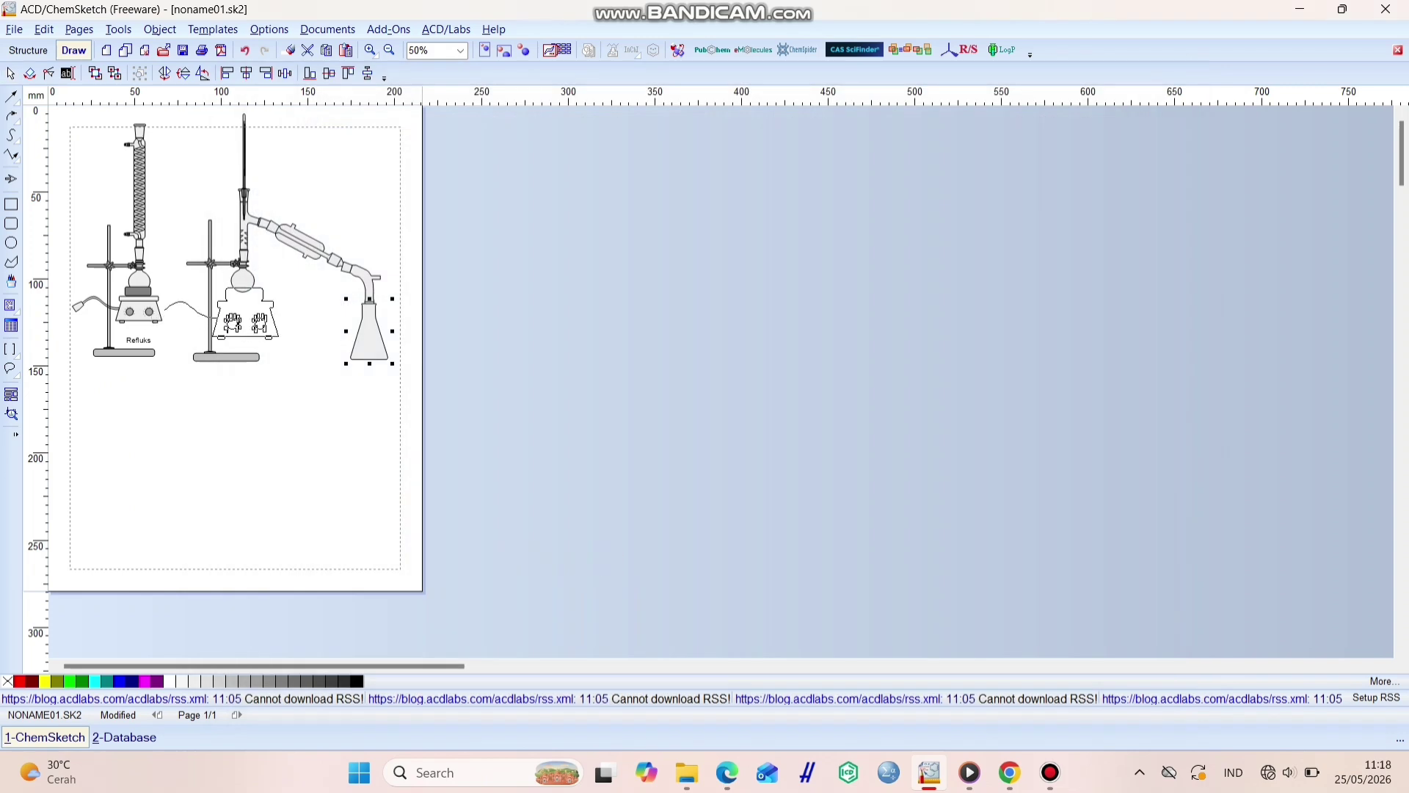
left_click(223, 312)
mouse_move(223, 311)
left_mouse_down()
mouse_move(196, 308)
mouse_move(244, 311)
left_mouse_up()
- Add the caption "Destilasi" beneath the hot plate of the distillation apparatus
left_click(68, 72)
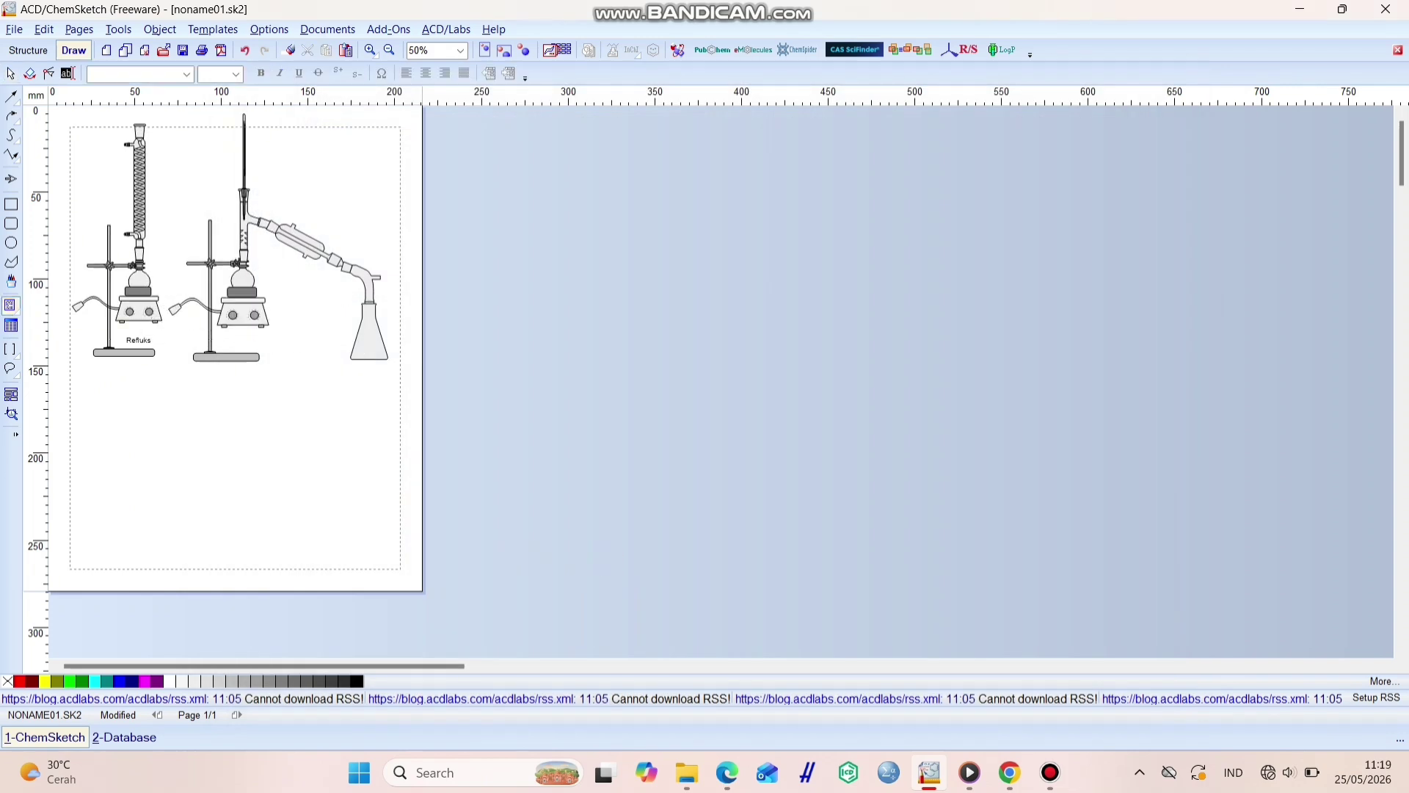
left_click(232, 345)
type("Destilasi")
key("Escape")
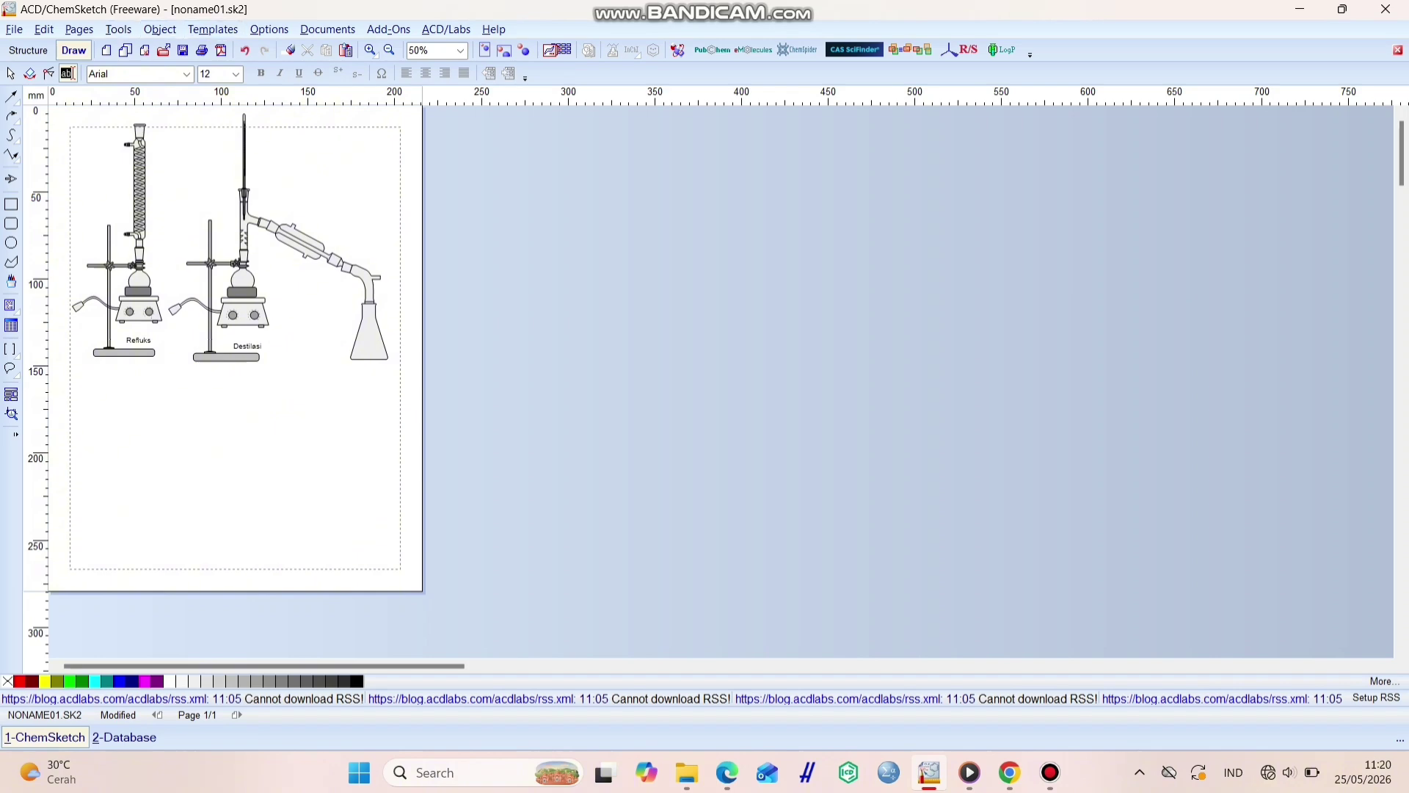
- Insert the pear-shaped separatory funnel from the Lab Kit's Basic Kit page in the empty area below the reflux apparatus
left_click(213, 29)
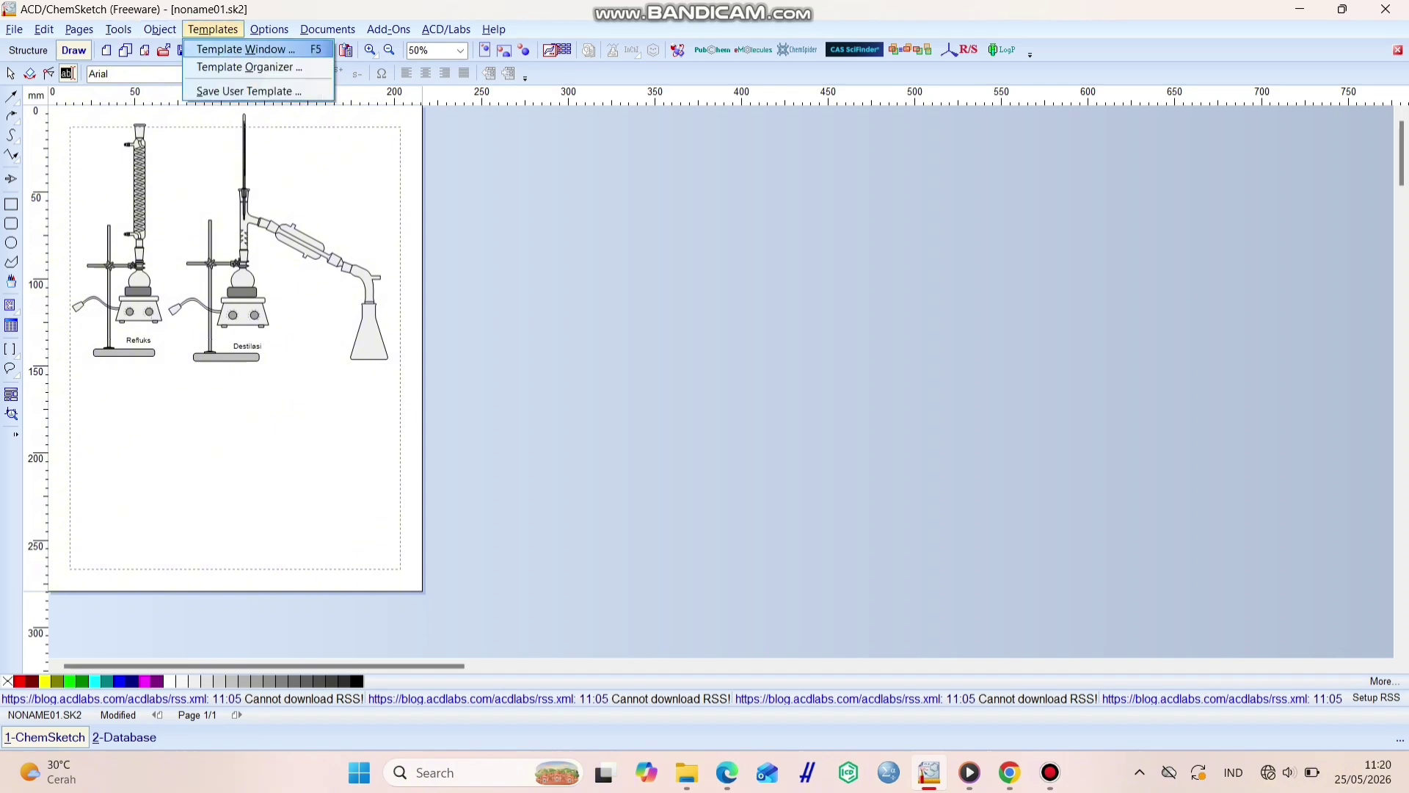
key("Return")
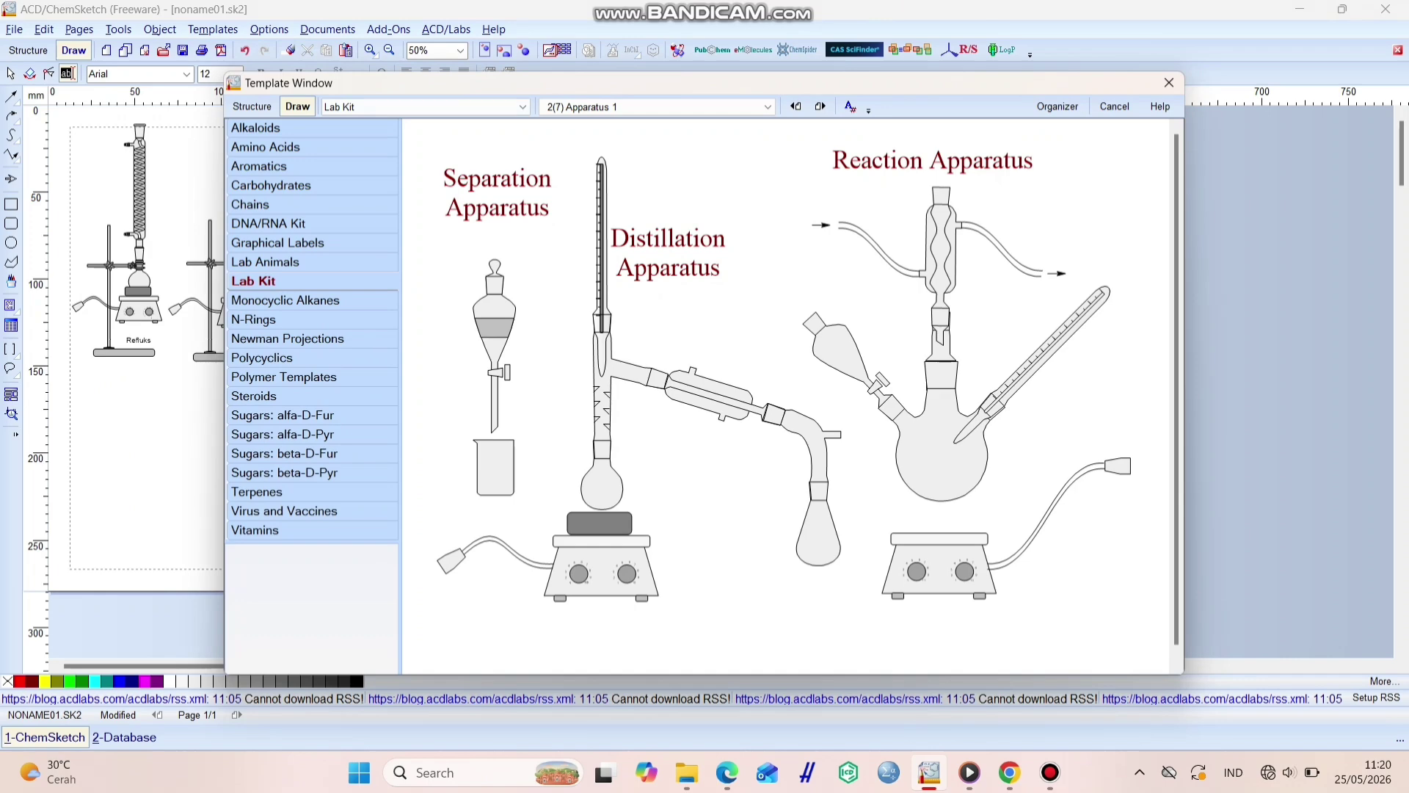
left_click(659, 108)
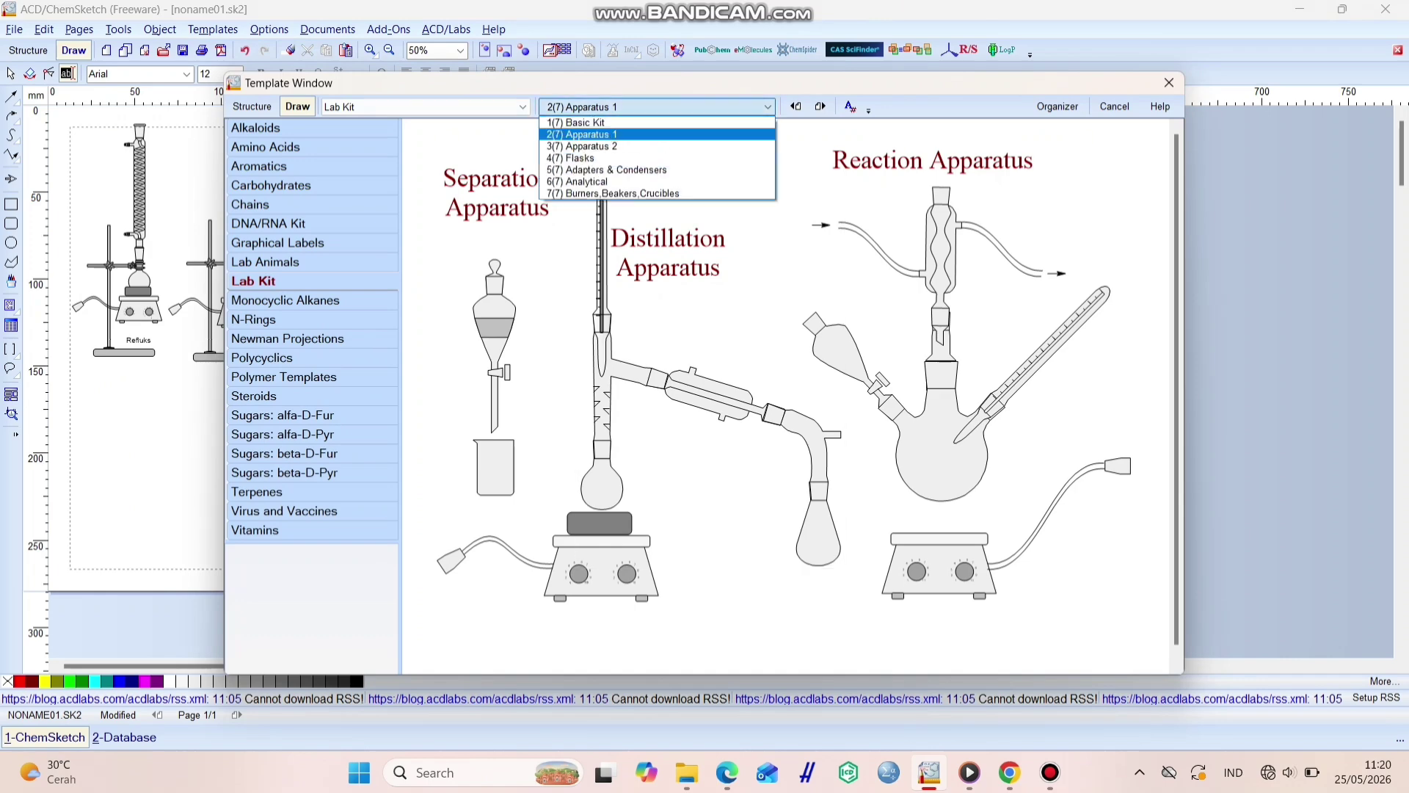
key("Up")
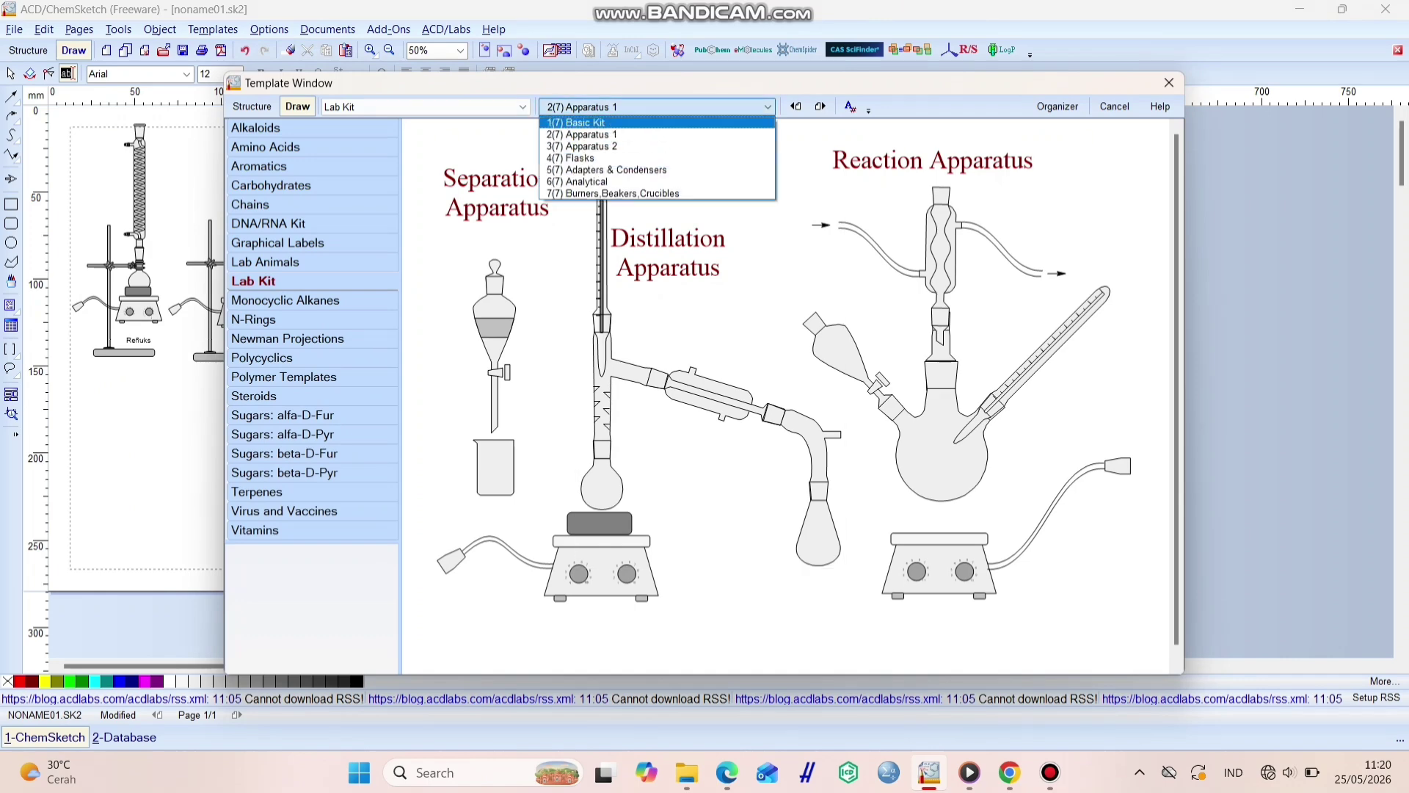
key("Return")
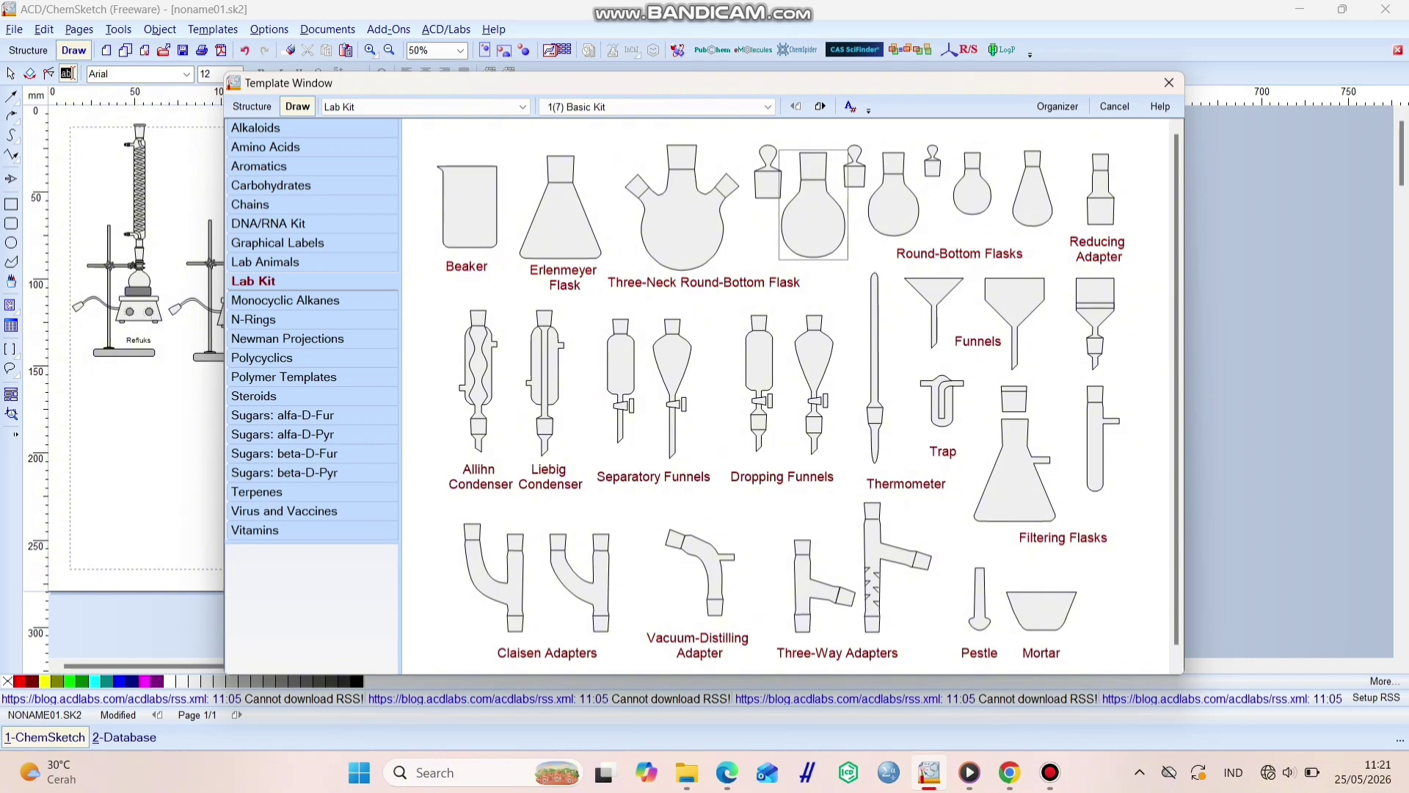
left_click(672, 389)
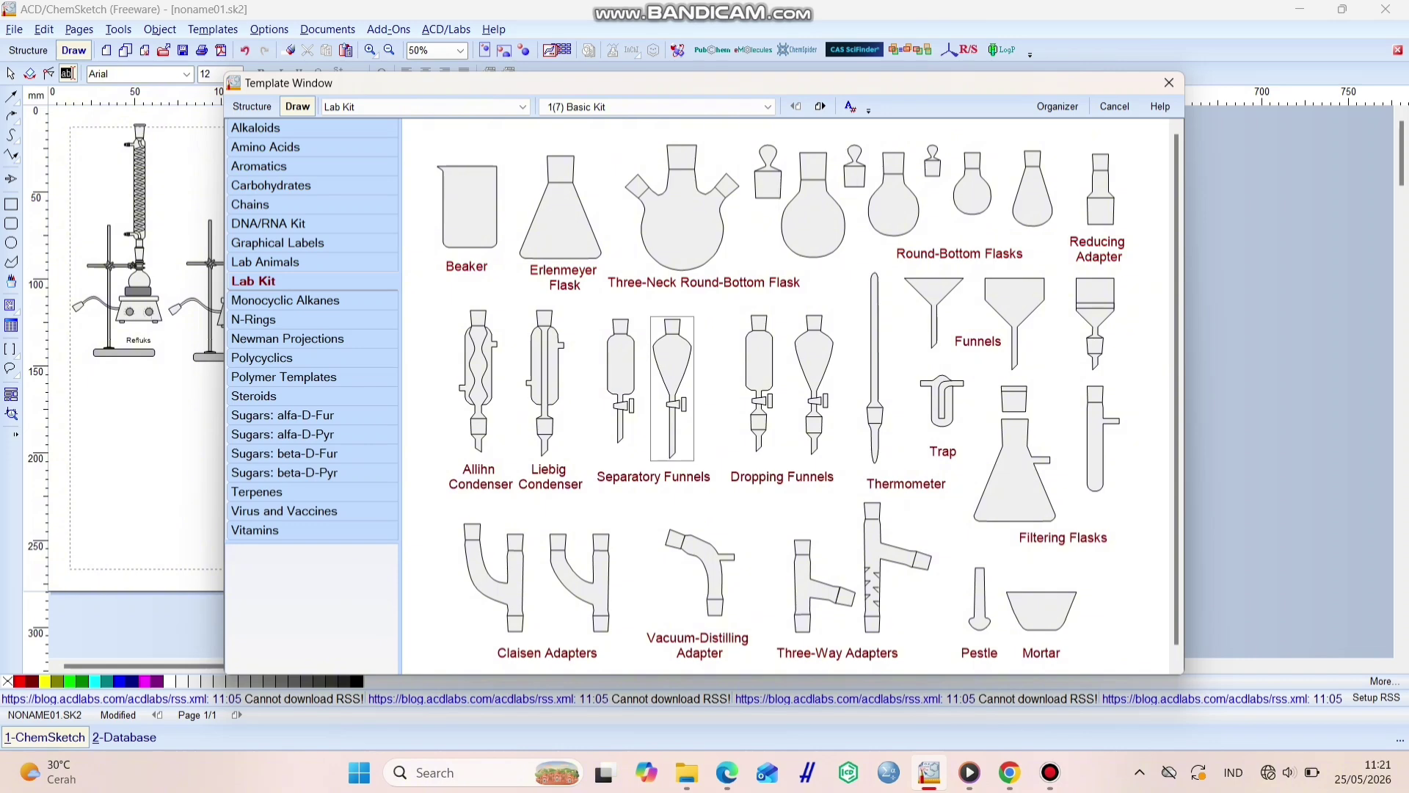
left_click(673, 389)
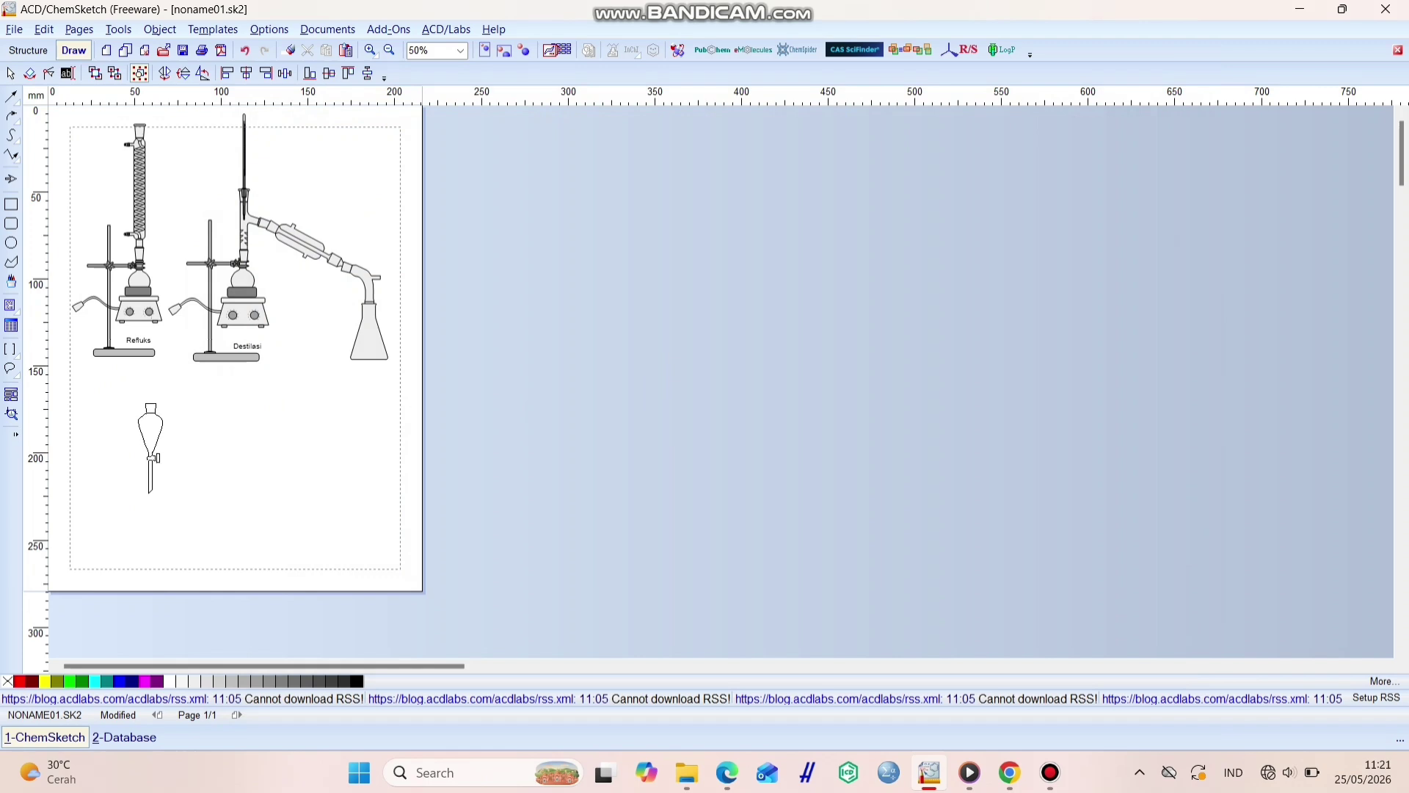
left_click(147, 444)
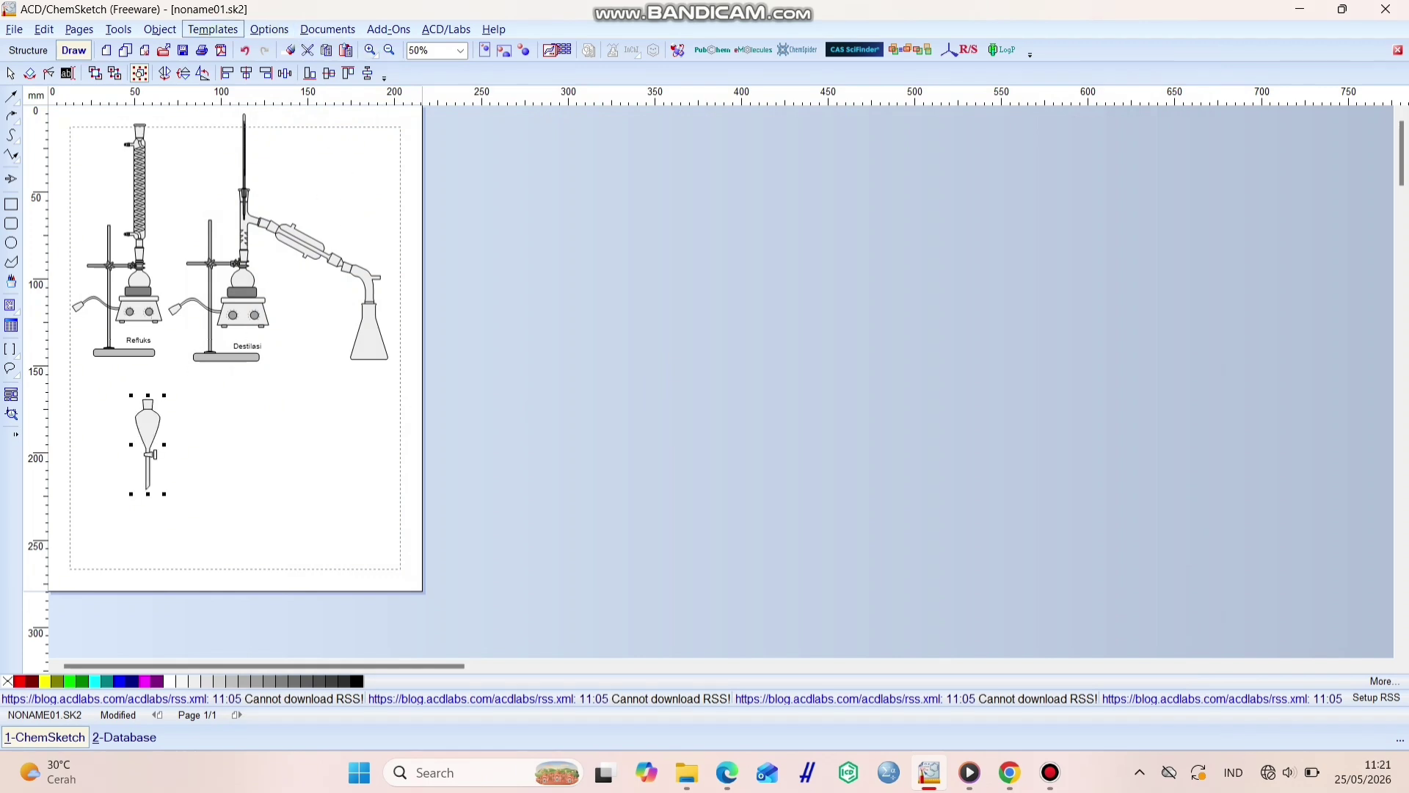
- Insert an Erlenmeyer flask from the Basic Kit page with its neck under the separatory funnel's stem
left_click(213, 29)
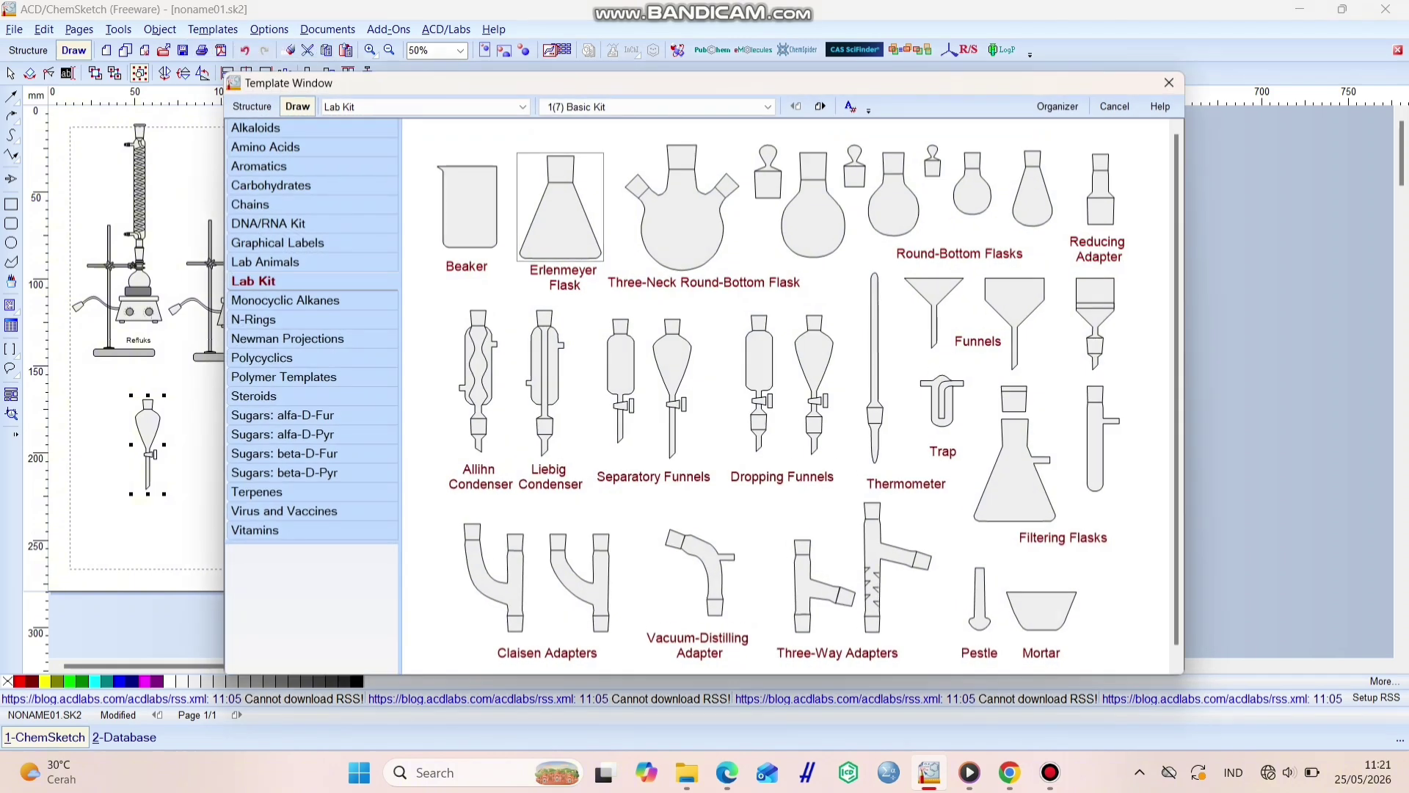
left_click(560, 207)
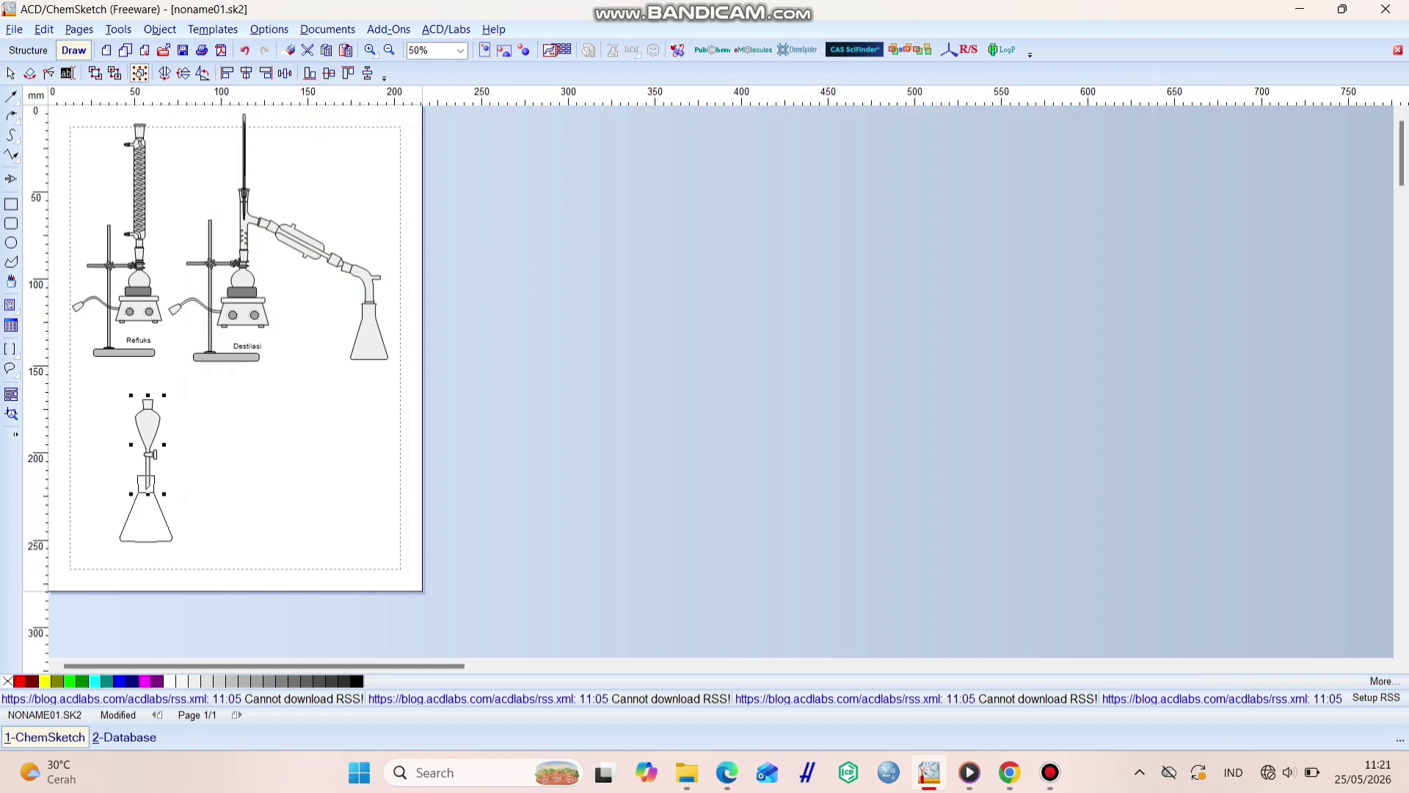
left_click(147, 509)
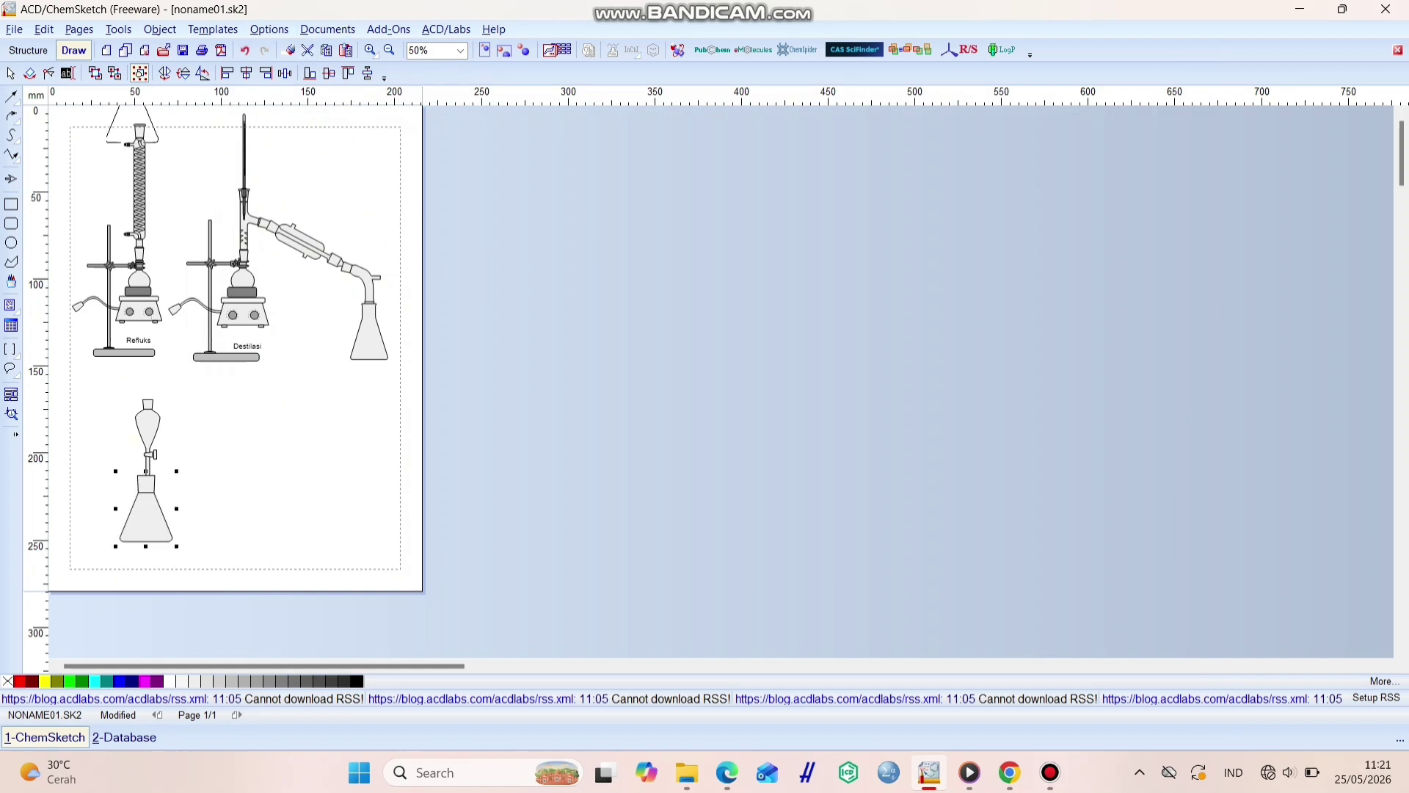
- Add the caption "Pemisahan" beneath the separation setup's Erlenmeyer flask
left_click(10, 306)
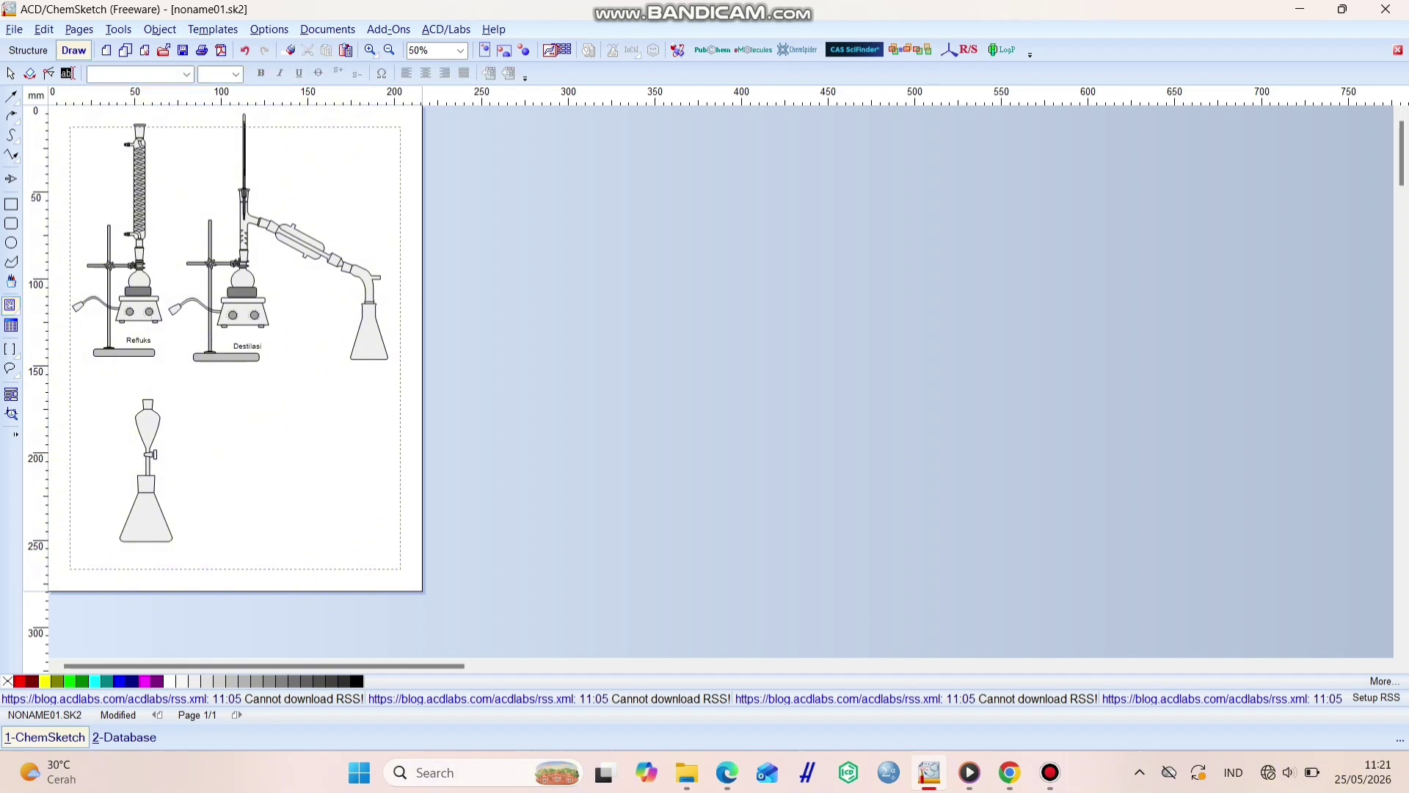
left_click(119, 558)
type("Pemisahan")
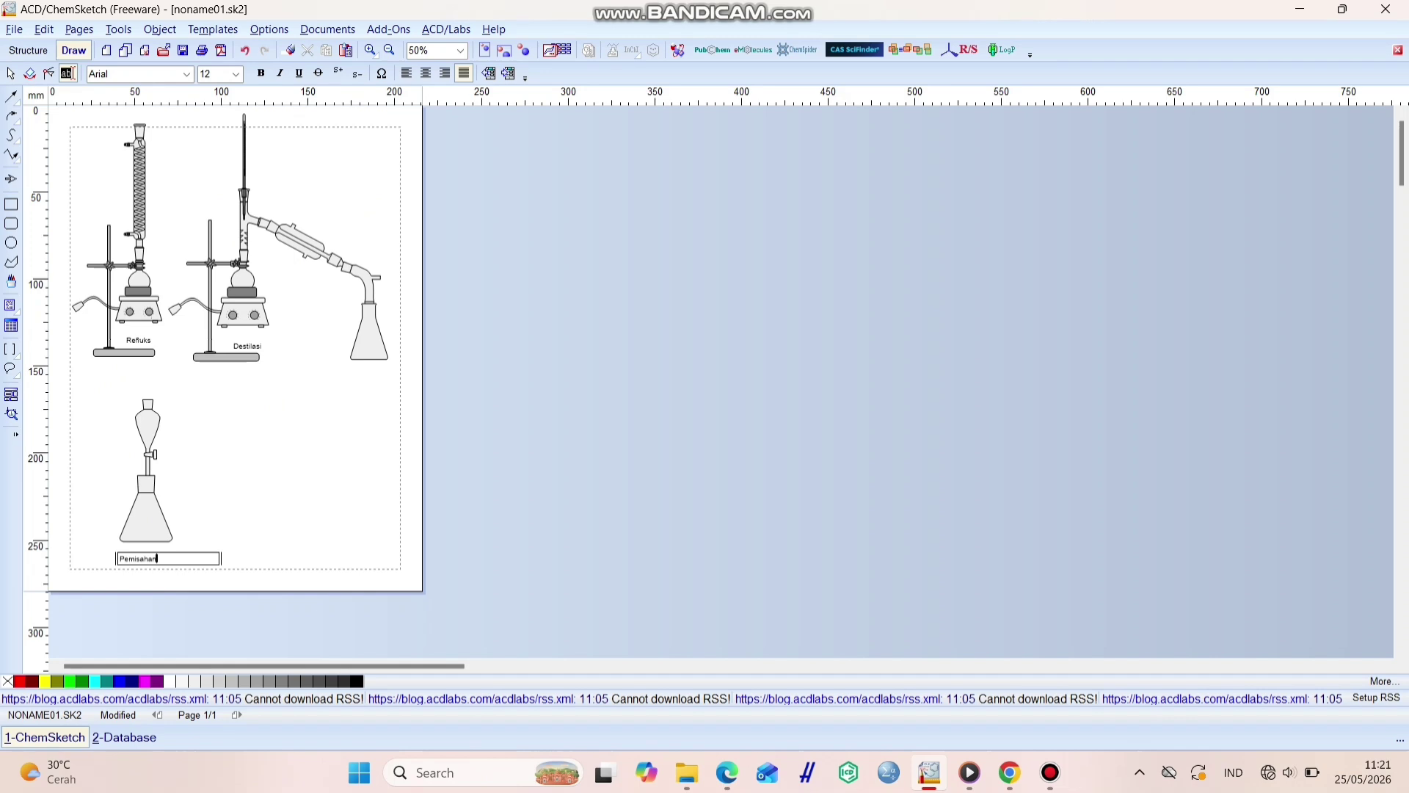
key("Escape")
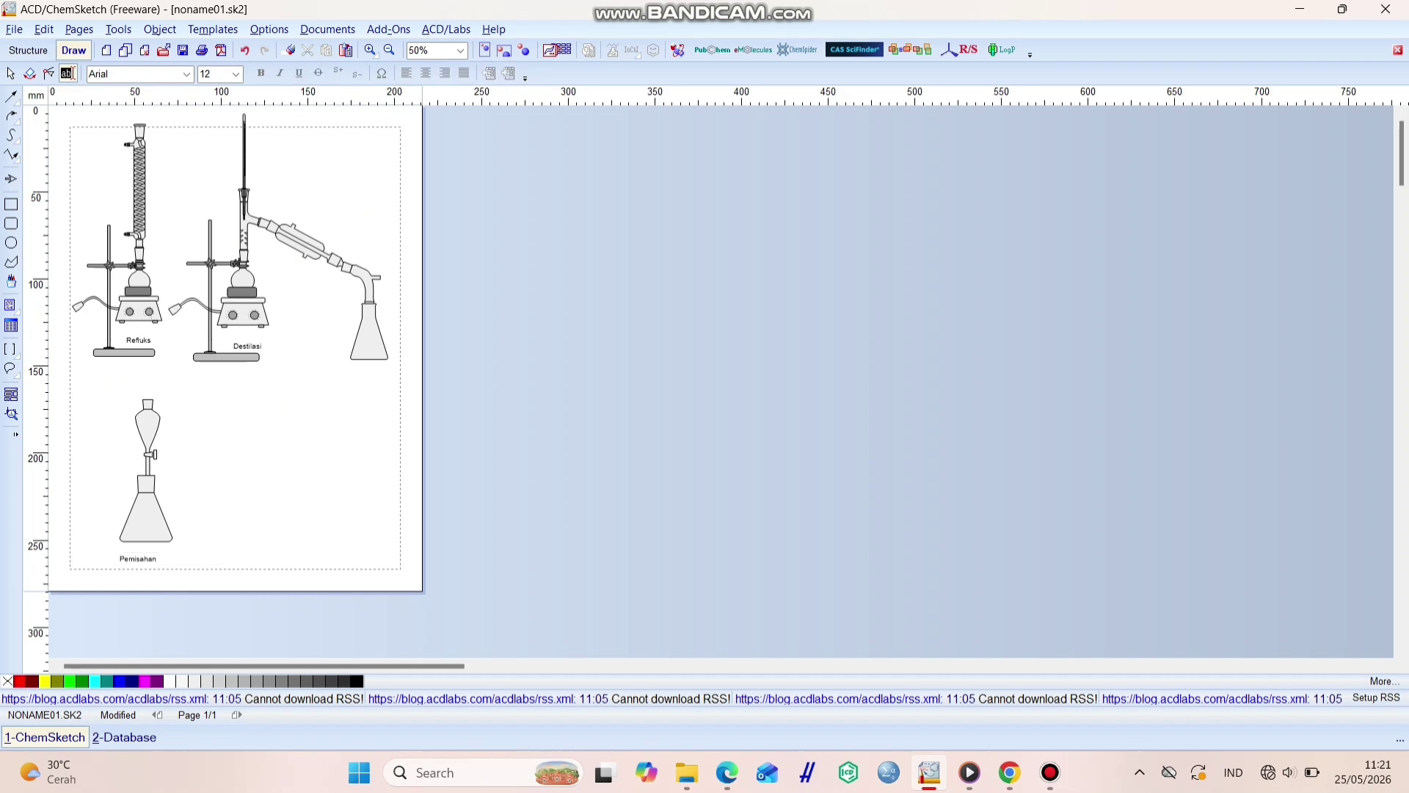
key("Escape")
- Nudge the separation setup's Erlenmeyer flask so its neck is centred under the separatory funnel's stem
scroll(721, 382, "up", 1)
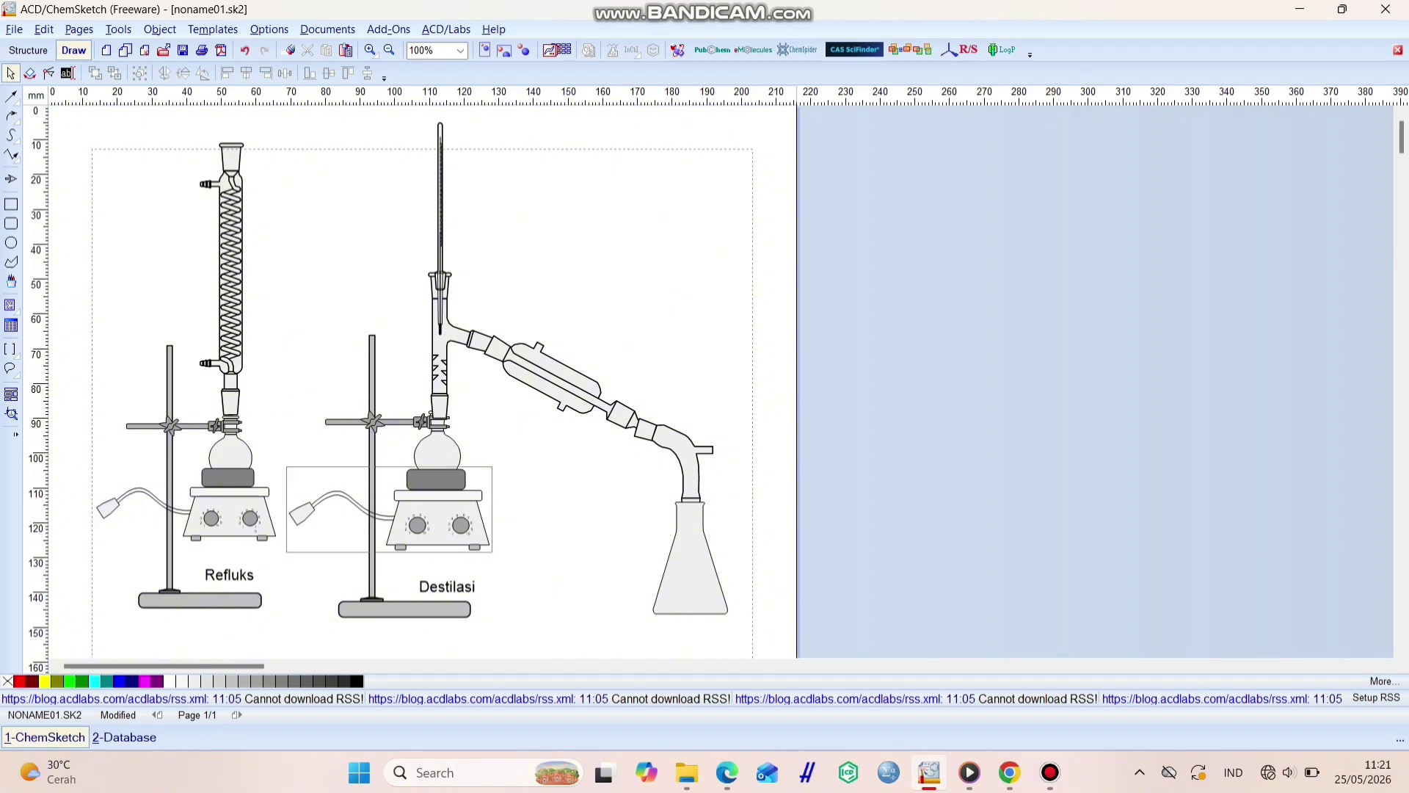
scroll(400, 382, "down", 5)
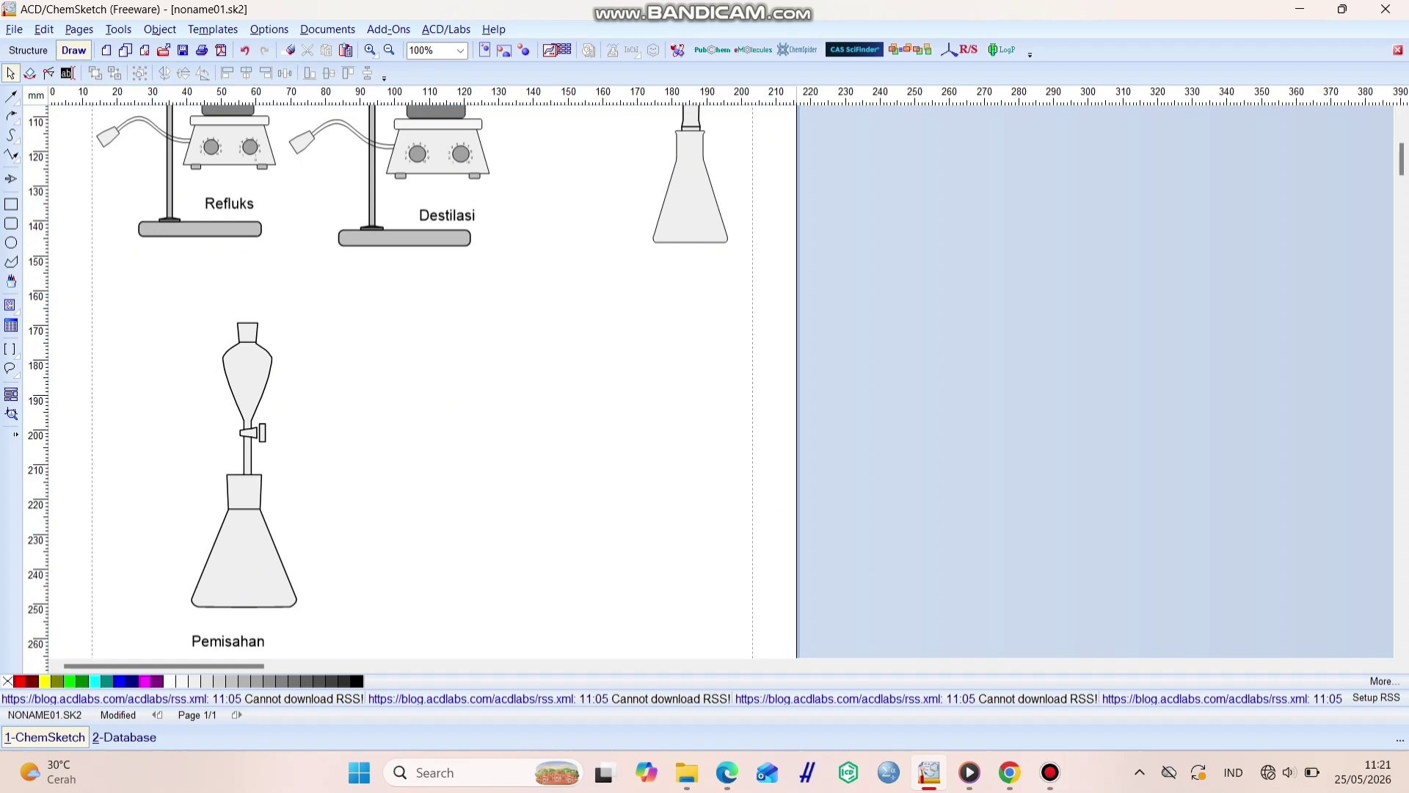
left_click_drag(254, 564, 258, 562)
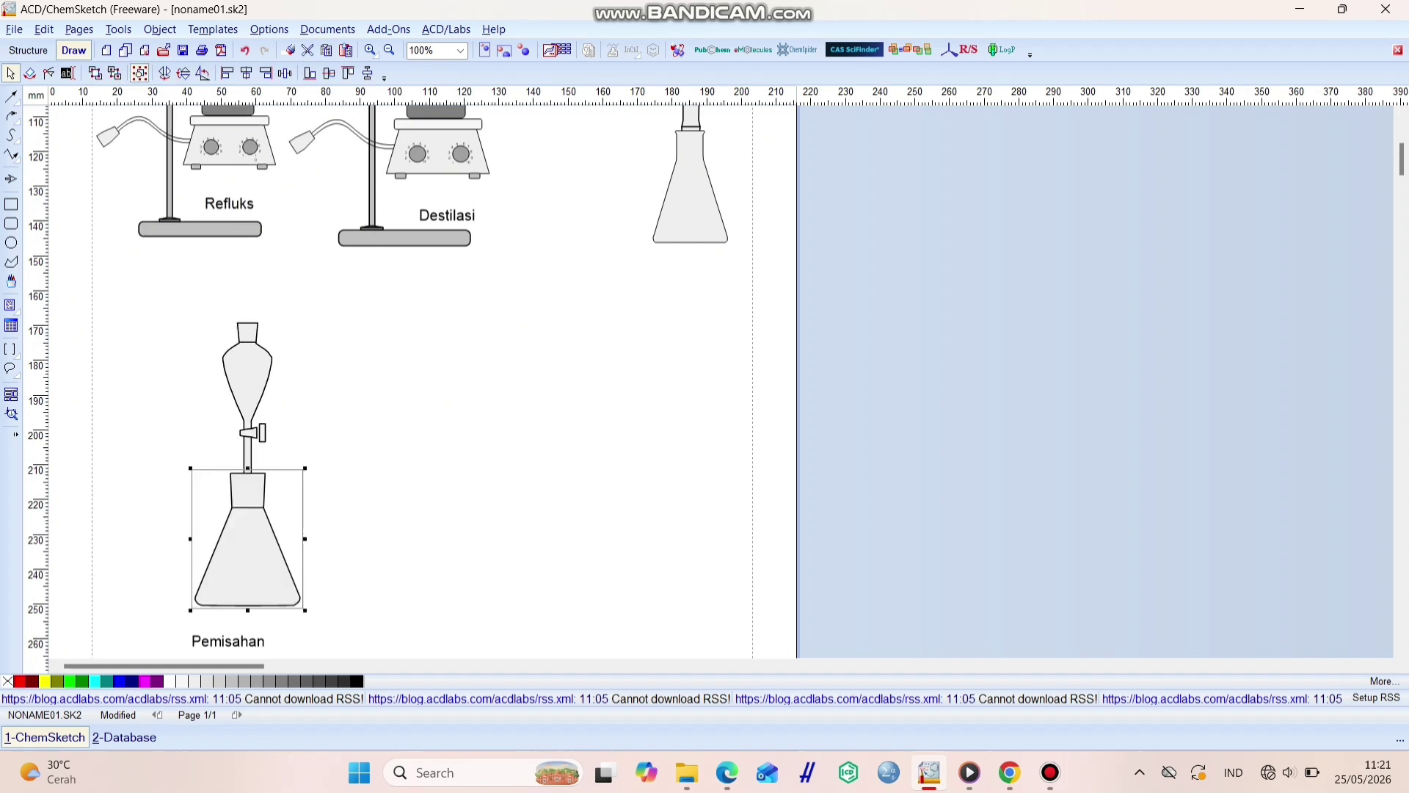
left_click(382, 506)
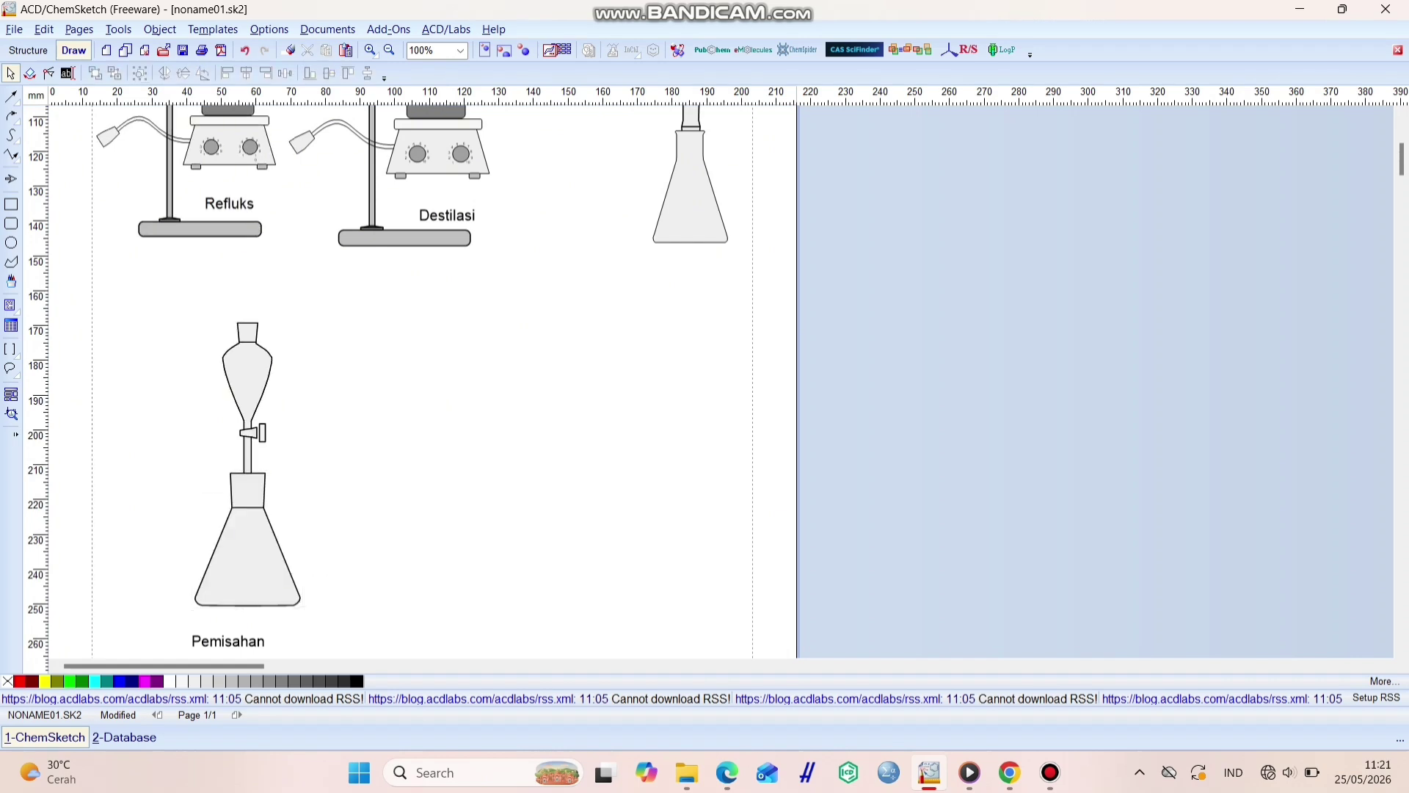